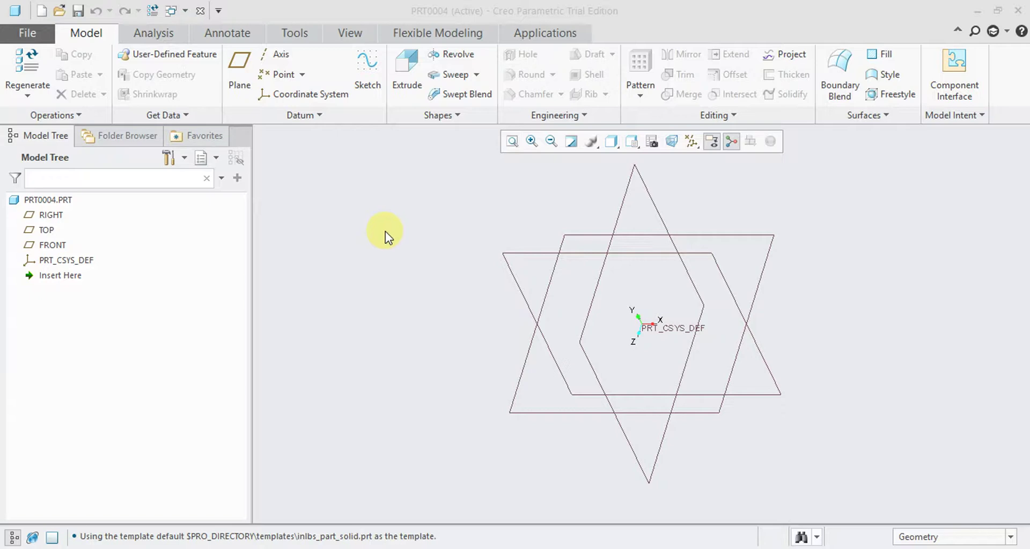
Select the FRONT datum plane in the new PRT0004 part as the sketching plane.
left_click(529, 254)
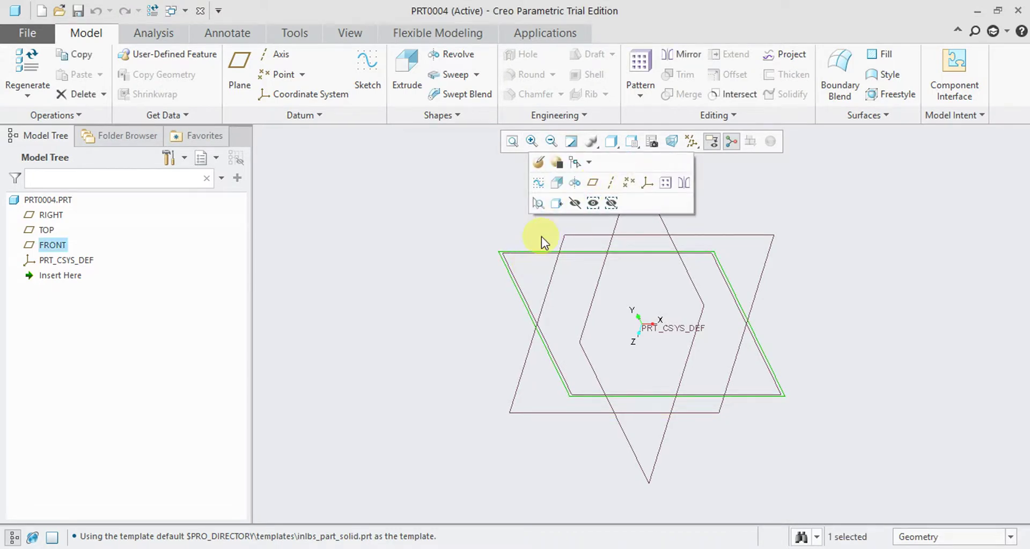
Start a sketch on FRONT, view it flat, and hide all datum displays.
left_click(365, 67)
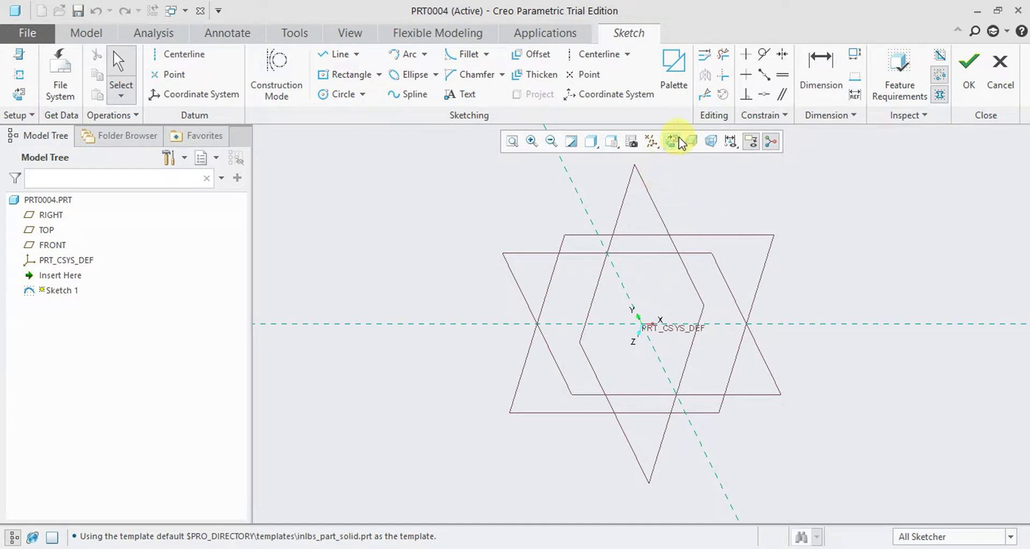
left_click(674, 143)
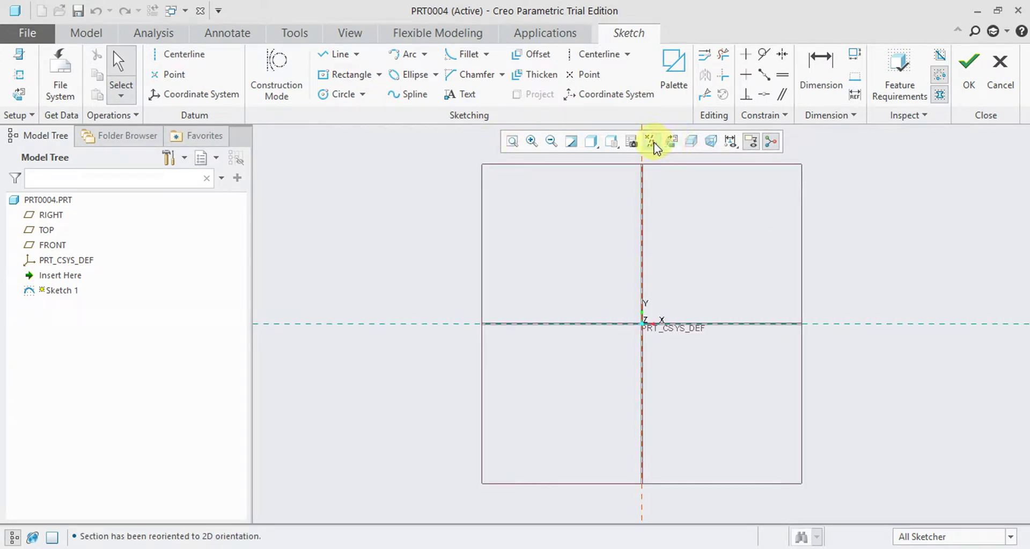
left_click(652, 142)
left_click(651, 160)
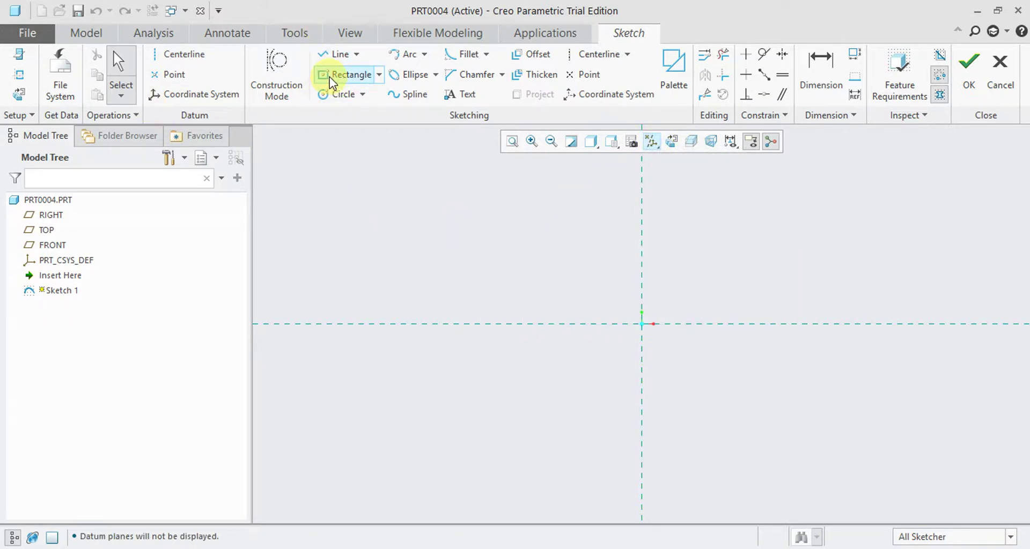
Draw a circle beside the origin and finish it as Sketch 1.
left_click(337, 95)
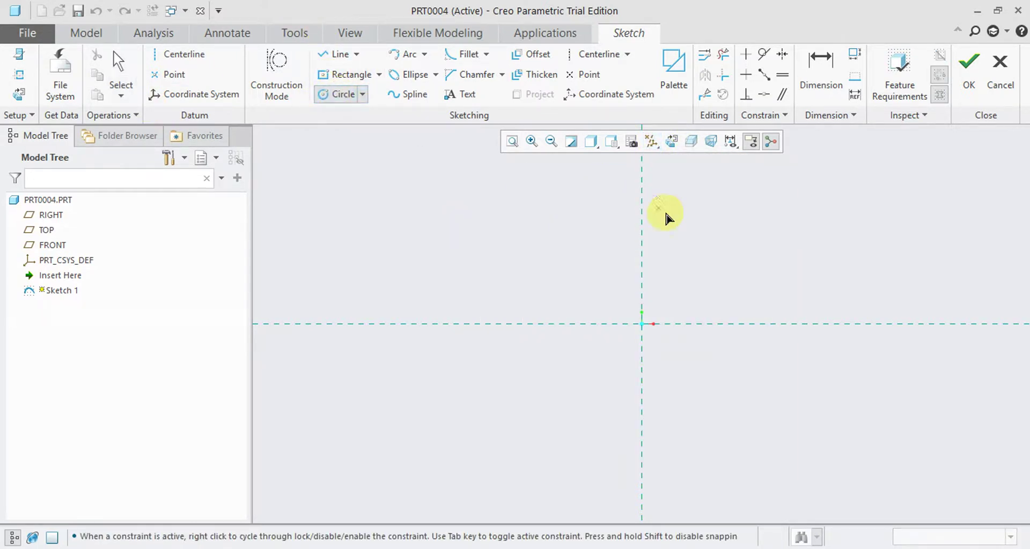
left_click(702, 278)
left_click(738, 278)
left_click(968, 86)
scroll(462, 310, "up", 3)
mouse_move(462, 310)
middle_mouse_down()
mouse_move(457, 338)
mouse_move(478, 343)
mouse_move(499, 308)
mouse_move(488, 285)
mouse_move(501, 257)
mouse_move(493, 275)
middle_mouse_up()
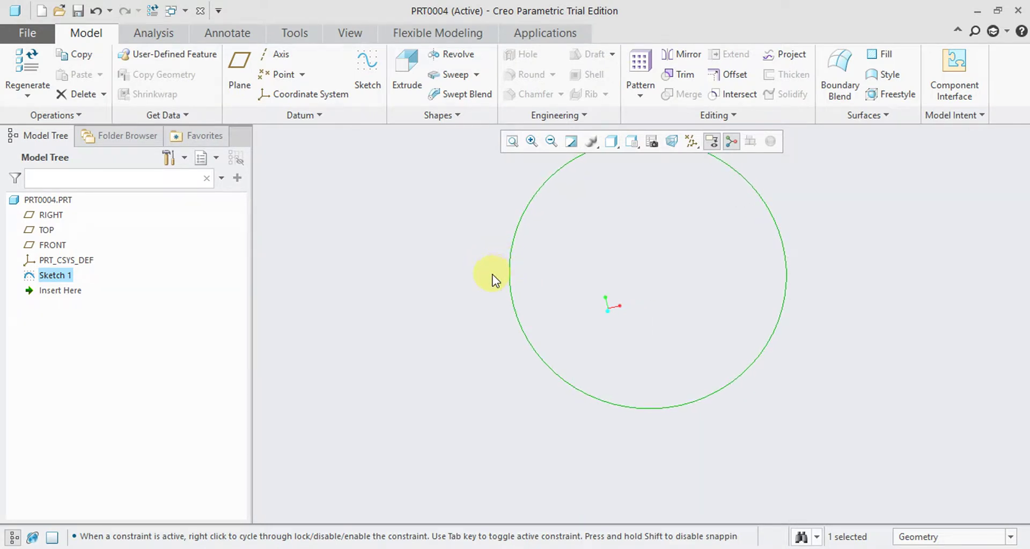
Start a revolve from the circle with all datums shown again.
scroll(488, 292, "up", 2)
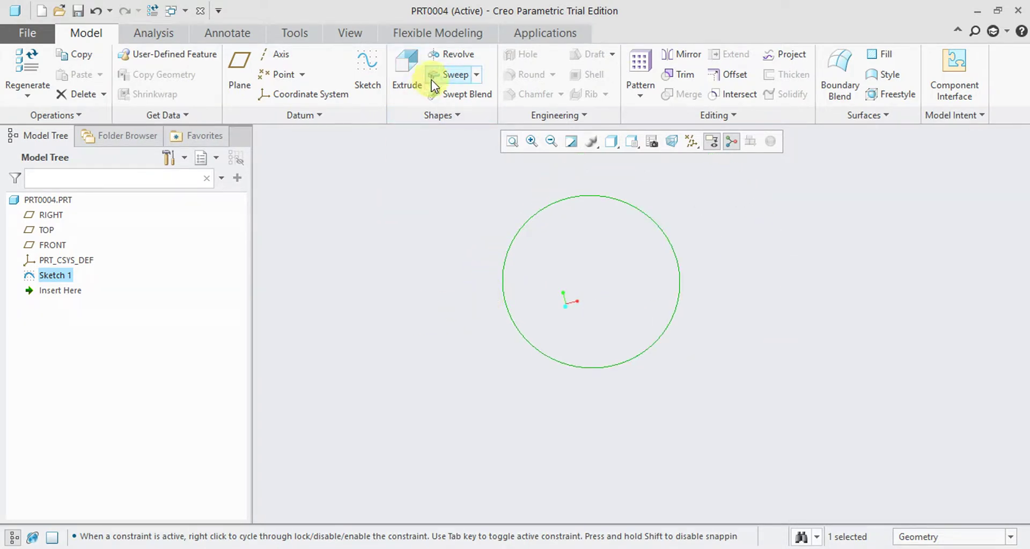
left_click(454, 58)
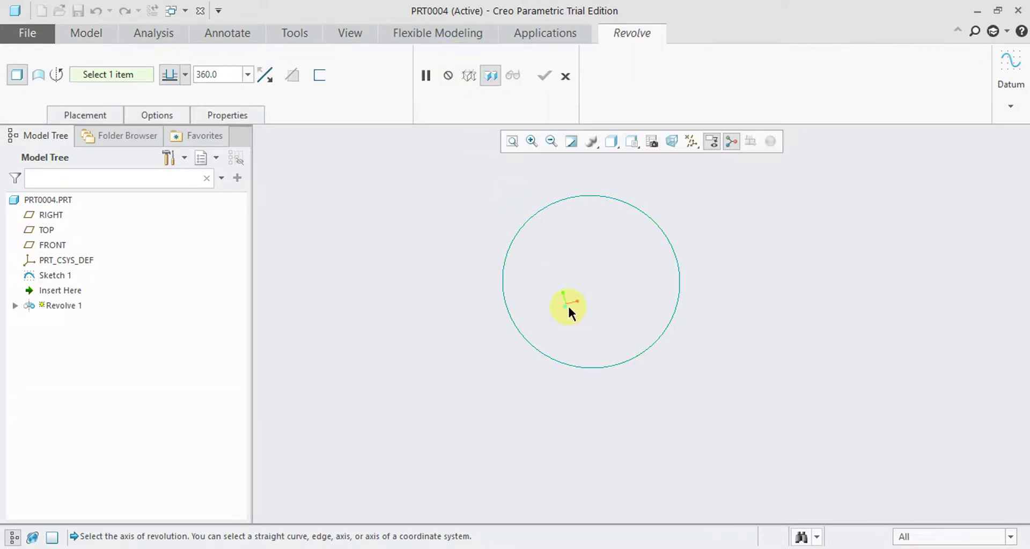
left_click(690, 142)
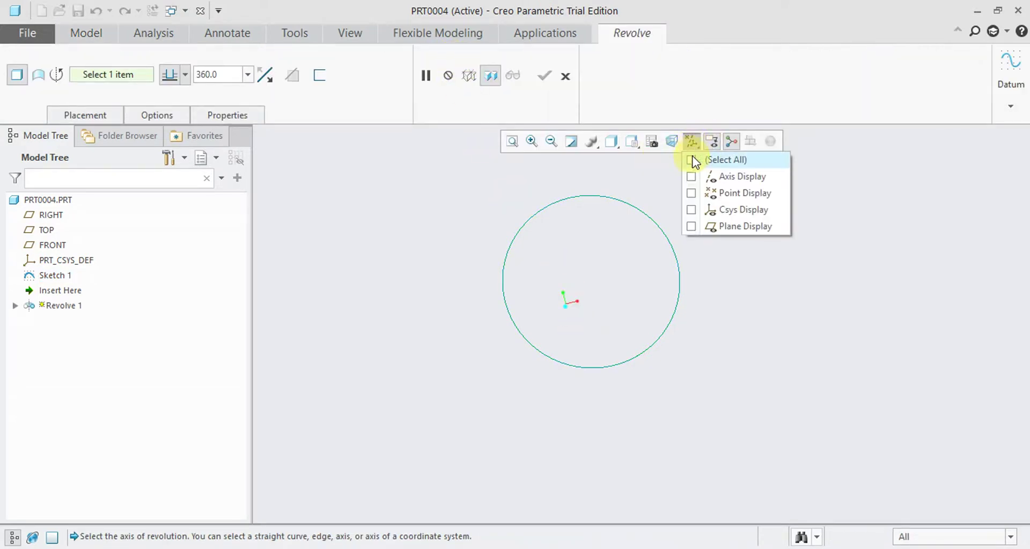
left_click(692, 160)
left_click(630, 322)
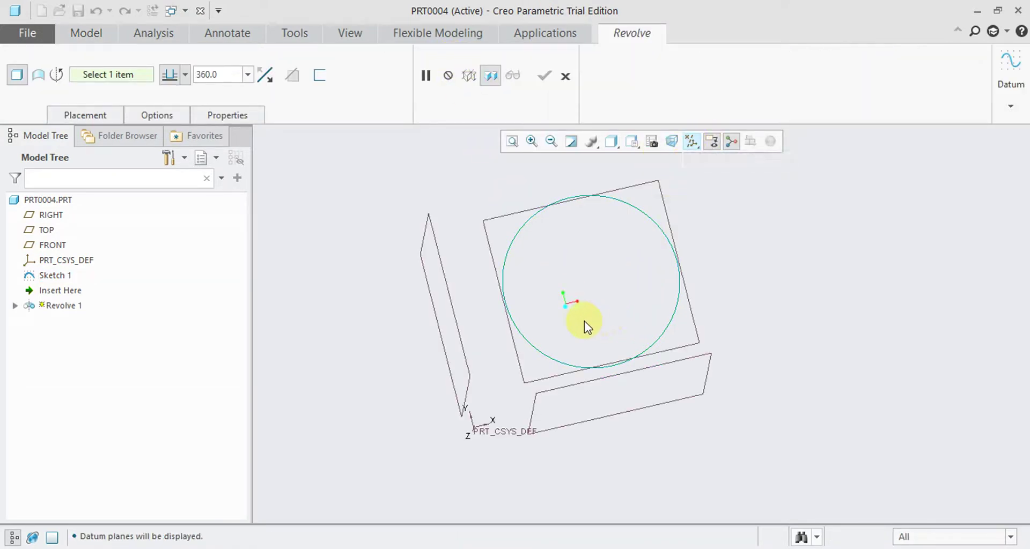
mouse_move(679, 278)
middle_mouse_down()
mouse_move(616, 276)
mouse_move(648, 322)
mouse_move(601, 273)
middle_mouse_up()
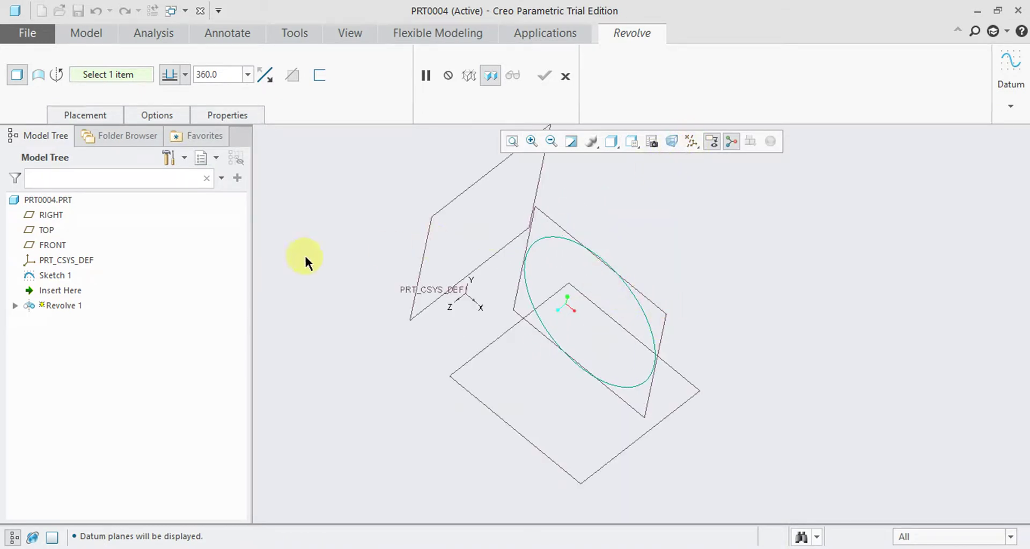
Revolve the circle about the coordinate system's Y axis, previewing a torus.
left_click(468, 289)
scroll(539, 330, "down", 3)
middle_click_drag(545, 346, 470, 344)
scroll(535, 361, "up", 2)
mouse_move(536, 361)
middle_mouse_down()
mouse_move(535, 329)
mouse_move(543, 372)
middle_mouse_up()
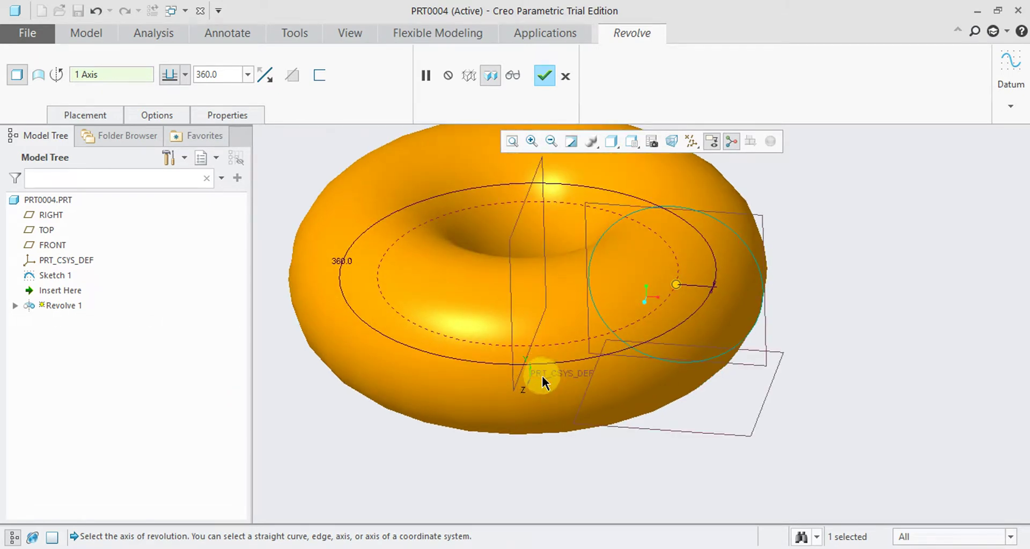
Switch the revolve axis to the coordinate system's X axis, then cancel the revolve.
left_click(542, 378)
middle_click_drag(556, 379, 480, 341)
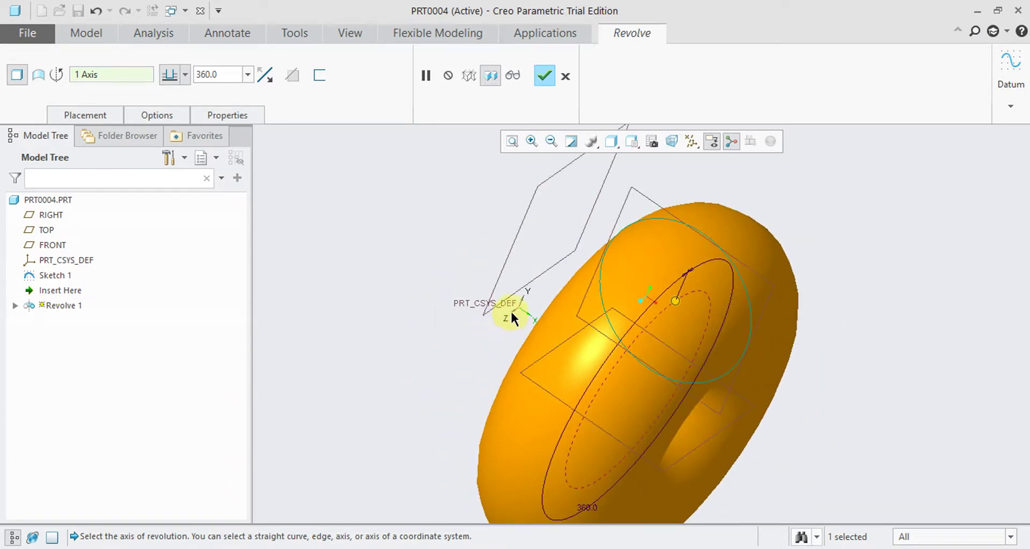
scroll(513, 312, "down", 5)
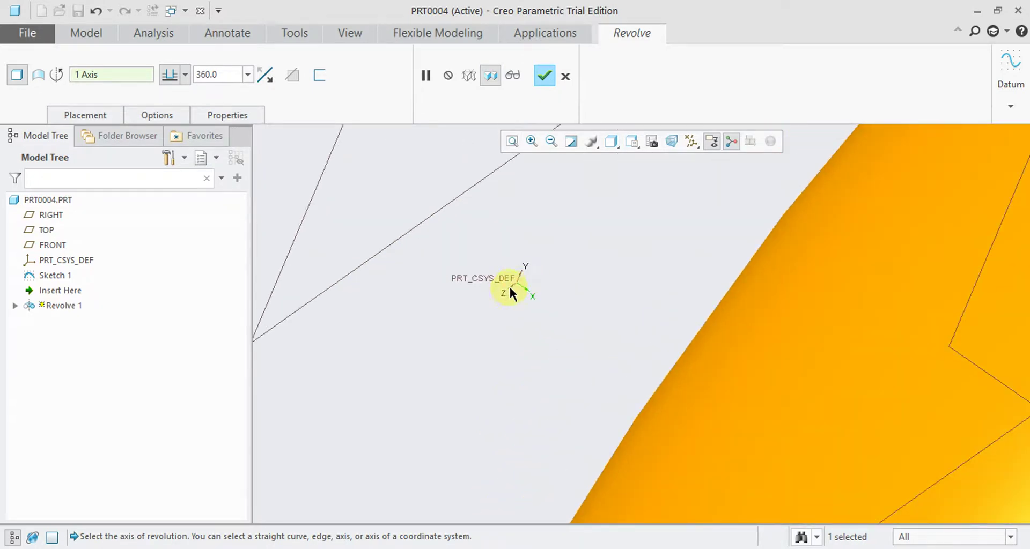
scroll(510, 289, "up", 5)
mouse_move(510, 294)
middle_mouse_down()
mouse_move(492, 290)
mouse_move(472, 260)
mouse_move(490, 295)
middle_mouse_up()
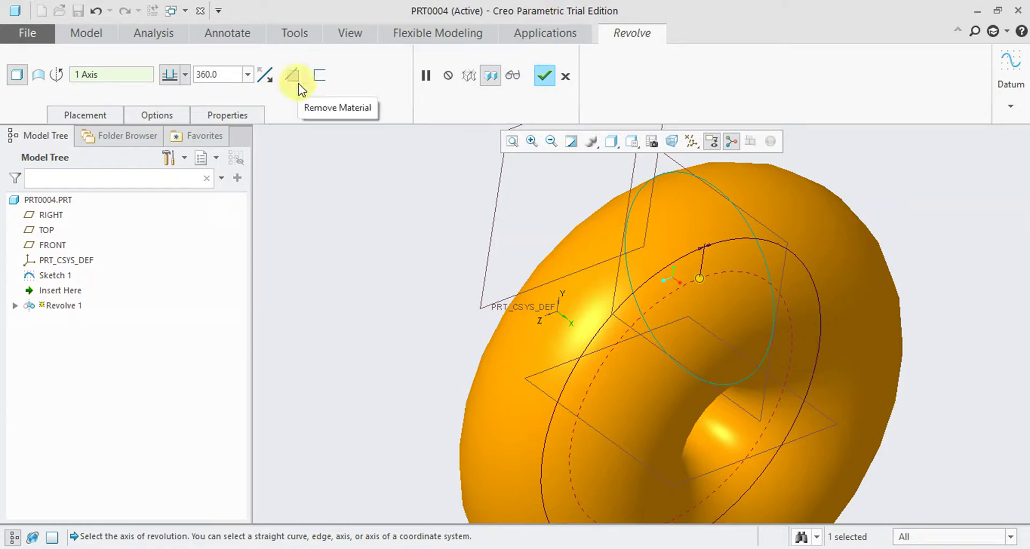
left_click(565, 76)
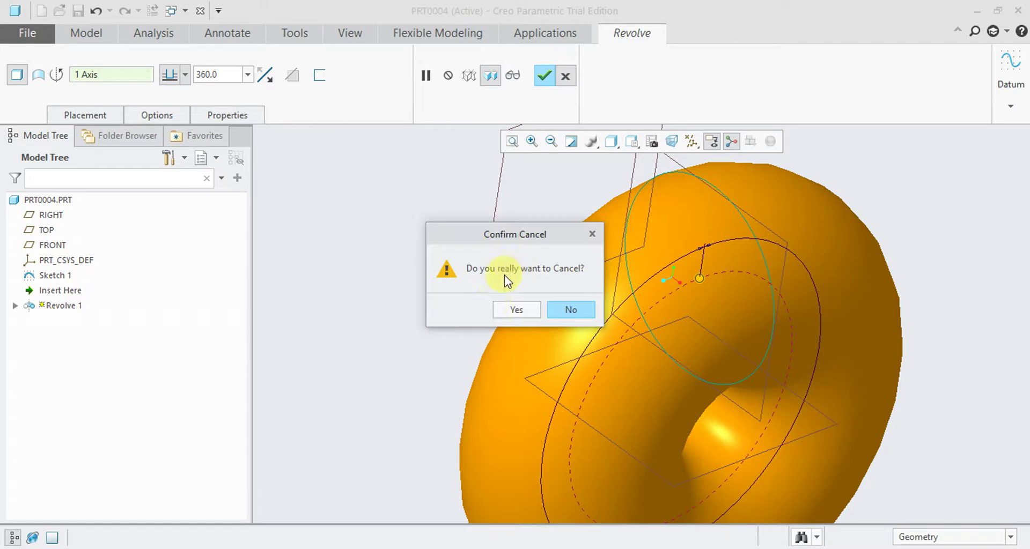
Confirm cancelling the revolve and delete the circle sketch.
left_click(508, 312)
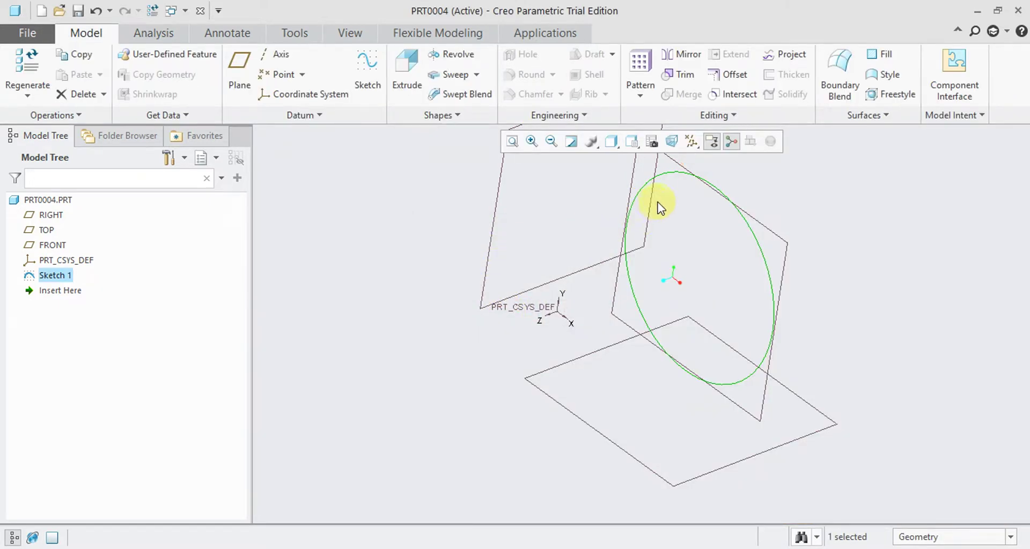
left_click(668, 172)
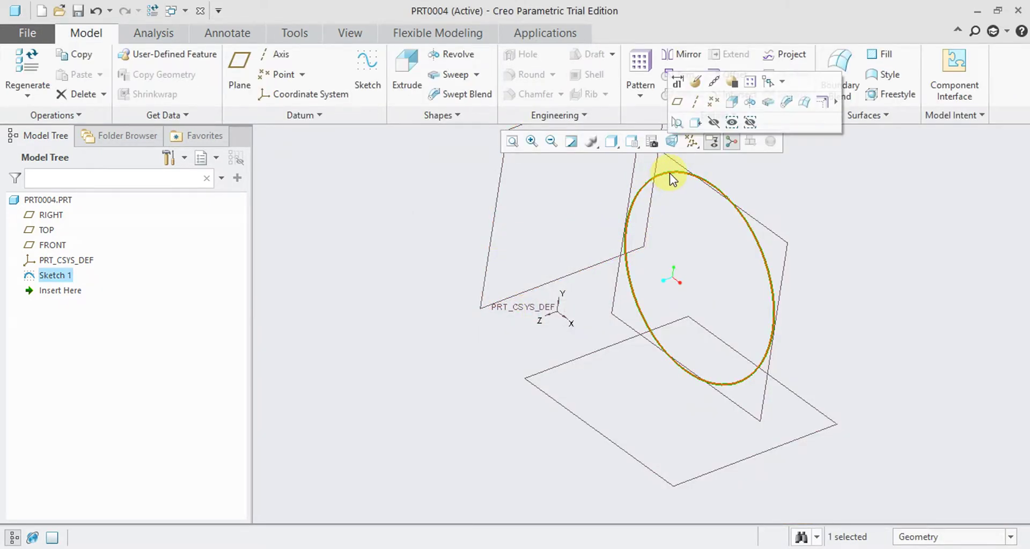
key("Delete")
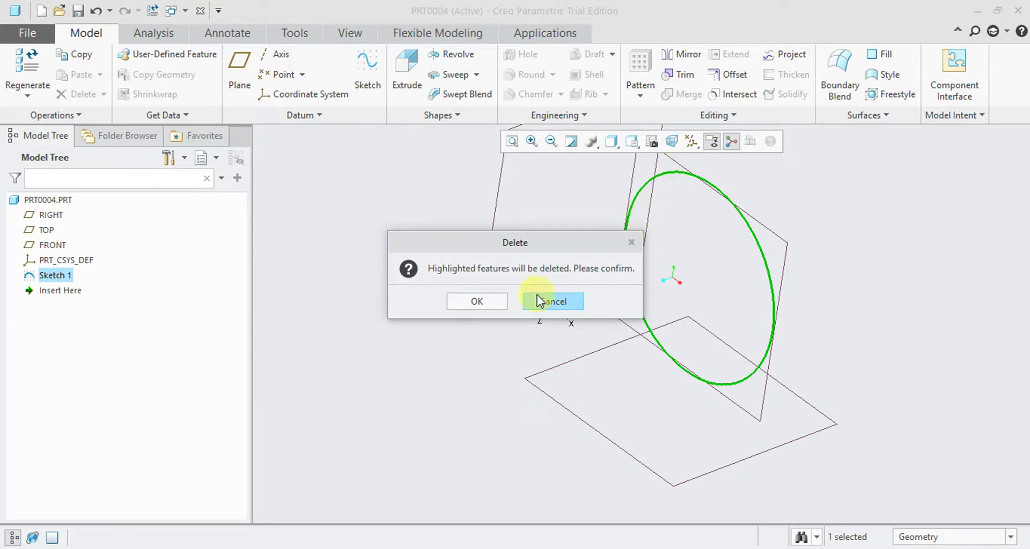
left_click(497, 302)
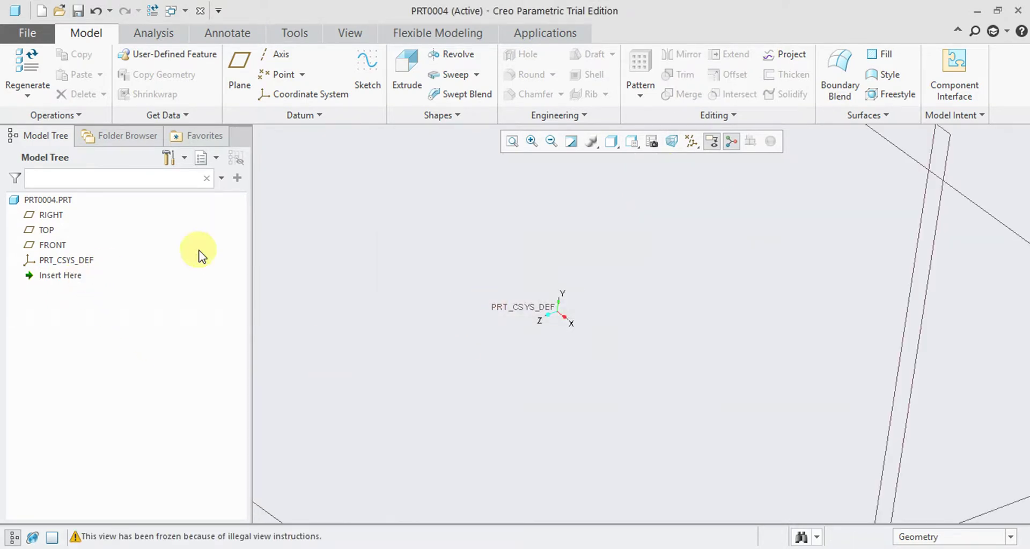
Select the RIGHT plane for the next sketch.
scroll(870, 240, "down", 3)
middle_click_drag(763, 271, 806, 221)
left_click(810, 228)
Start a sketch on RIGHT, view it flat, and hide all datums.
left_click(356, 70)
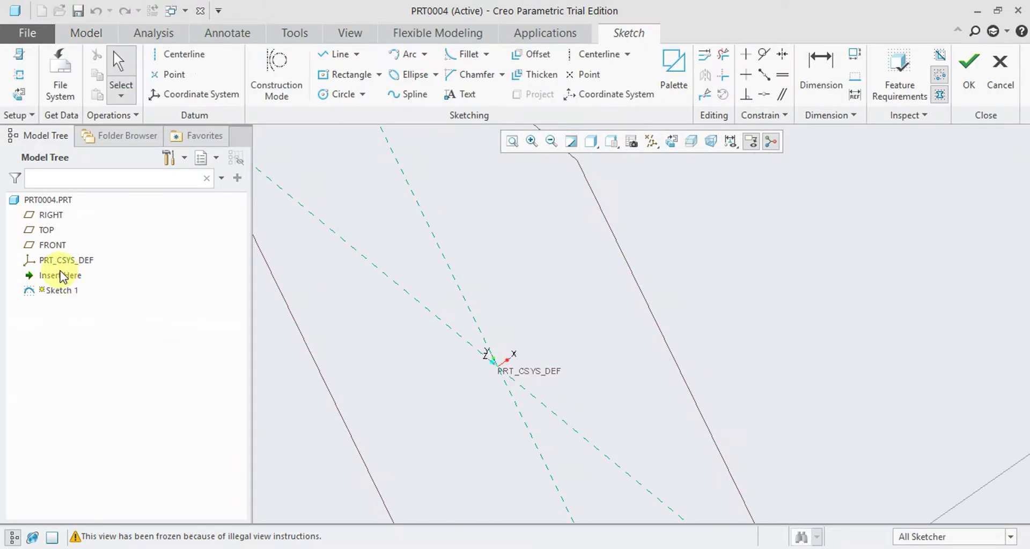
left_click(670, 142)
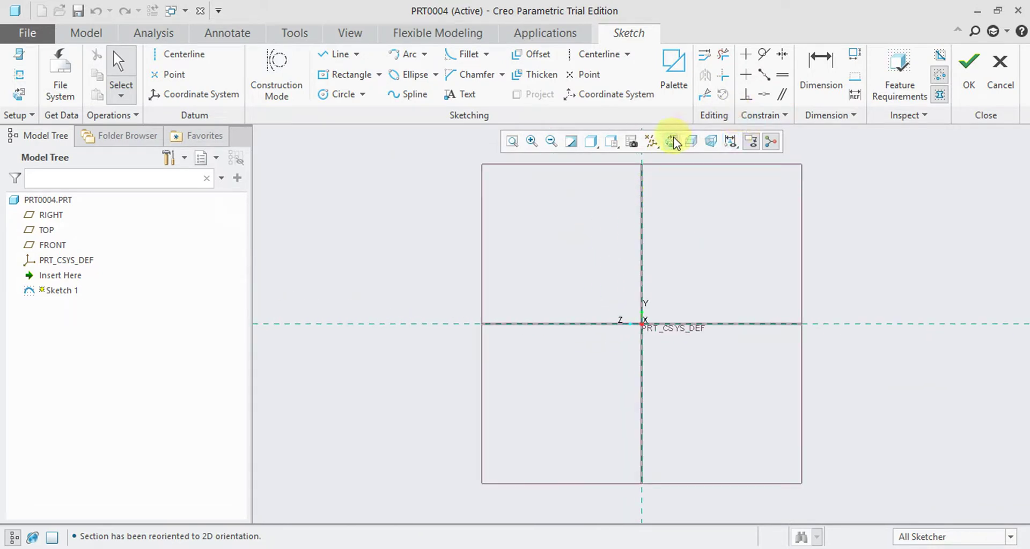
left_click(651, 143)
left_click(651, 160)
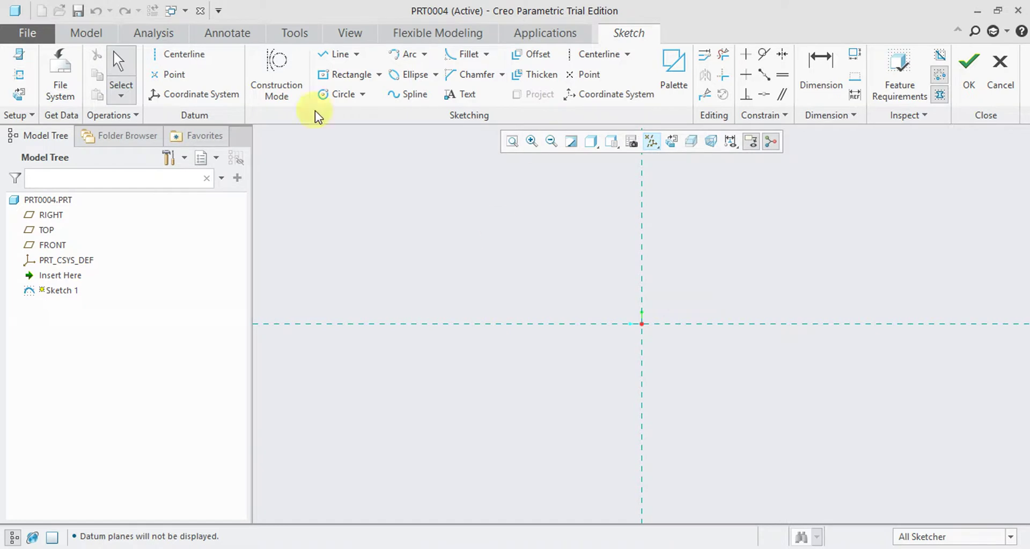
Draw a closed line profile from the axis with a rectangular notch and sloping, tapered top.
left_click(336, 54)
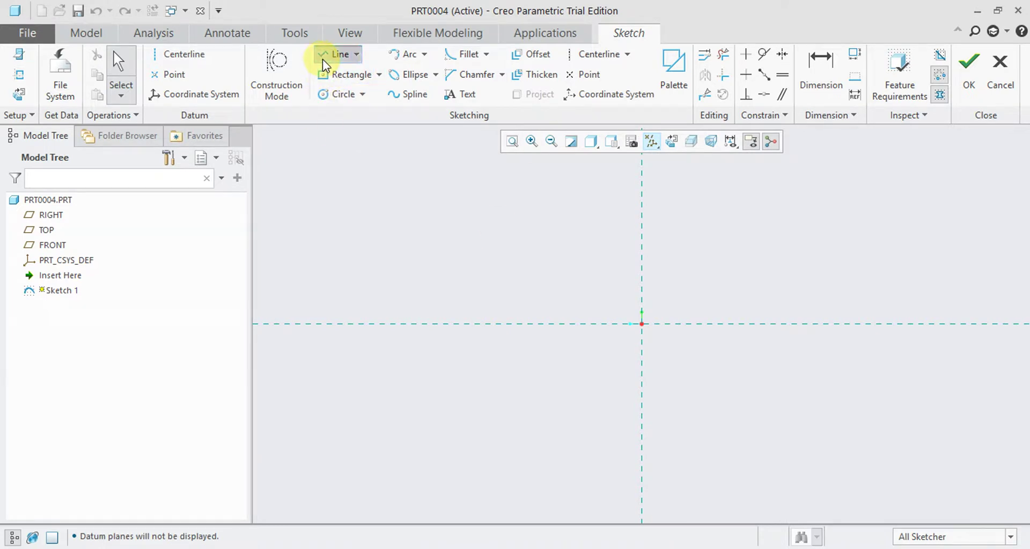
left_click(641, 180)
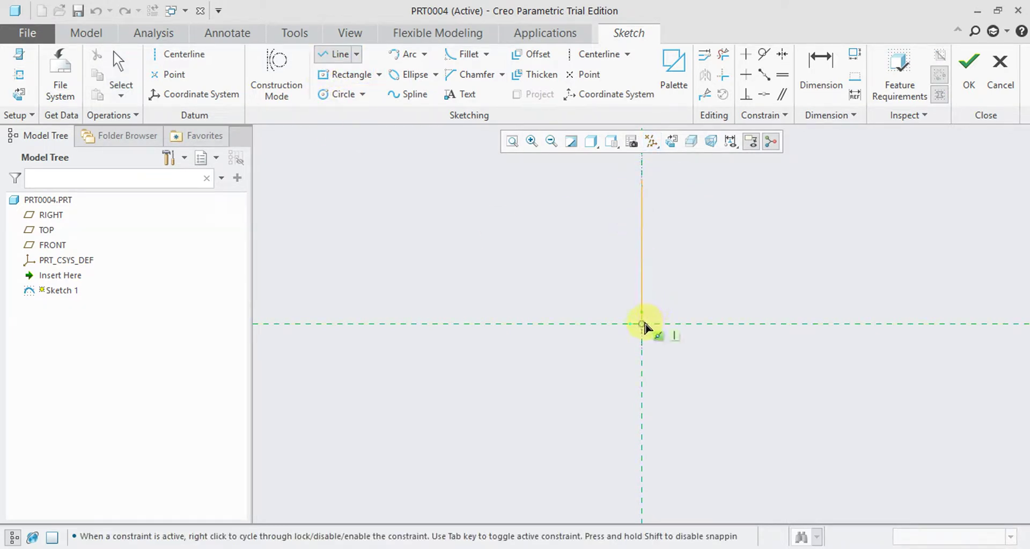
left_click(642, 323)
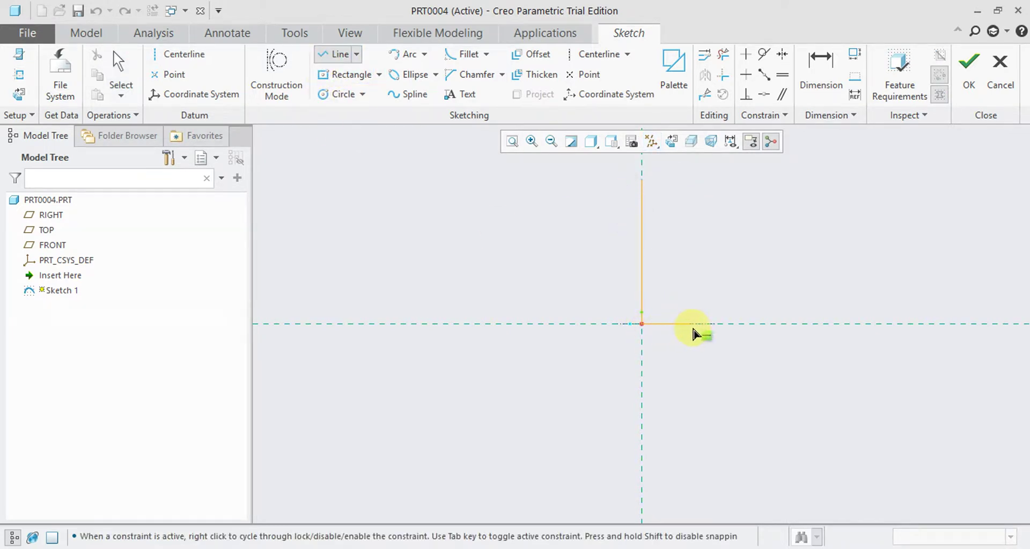
left_click(717, 305)
left_click(694, 299)
left_click(689, 276)
left_click(718, 273)
left_click(704, 207)
left_click(642, 181)
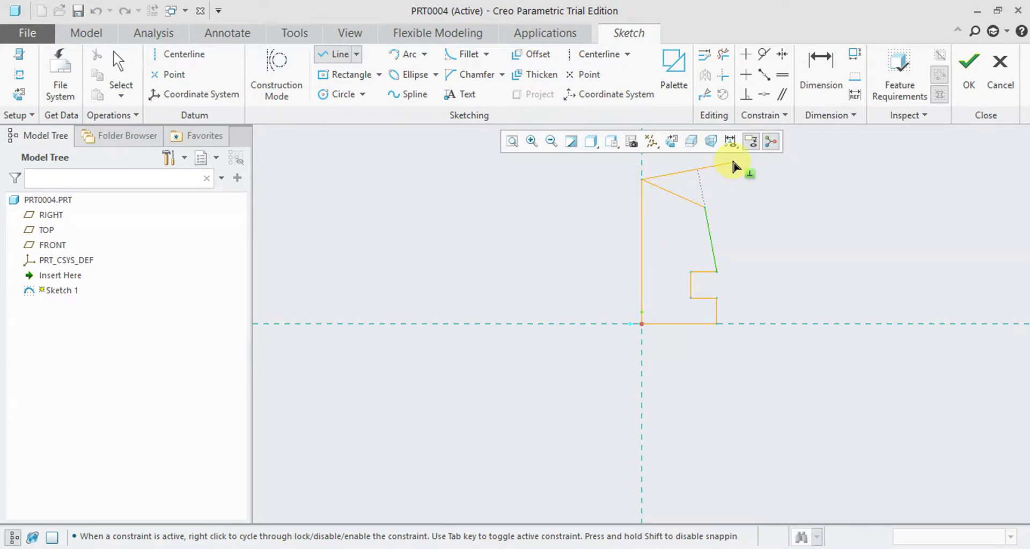
Finish the profile as Sketch 1 and look it over.
left_click(980, 75)
scroll(675, 252, "up", 3)
scroll(672, 249, "down", 3)
middle_click_drag(670, 246, 684, 231)
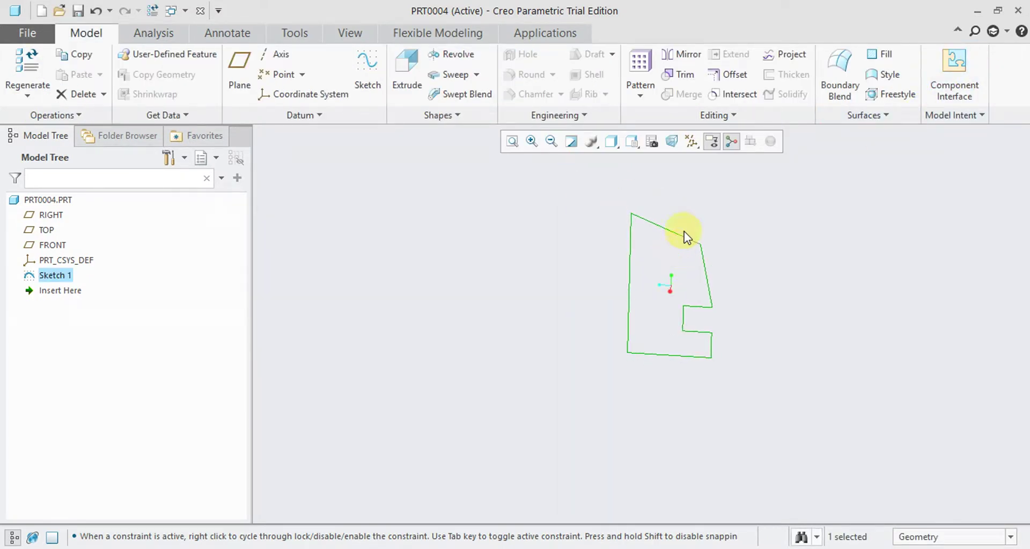
Toggle the datum display on and off again and clear the selection.
left_click(697, 140)
left_click(692, 158)
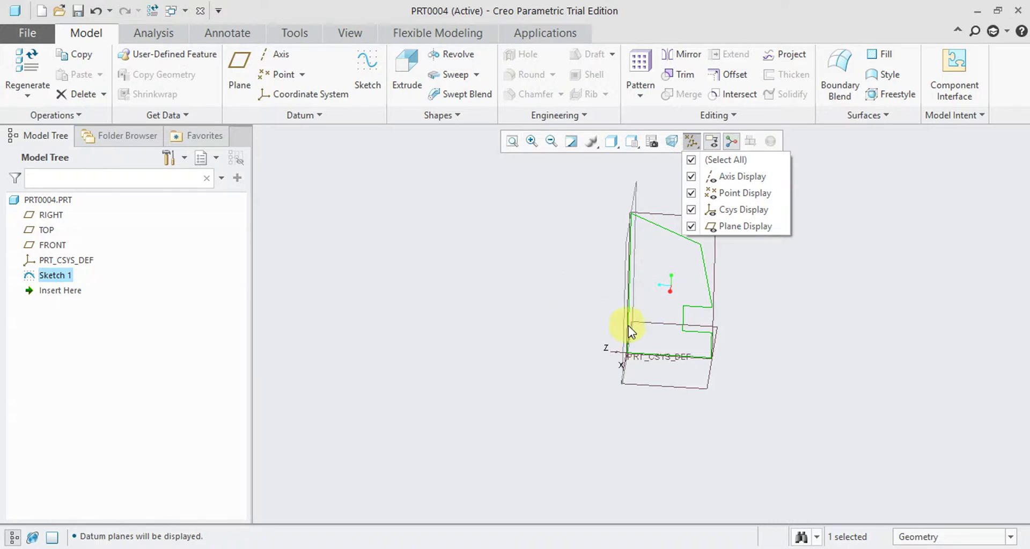
left_click(693, 161)
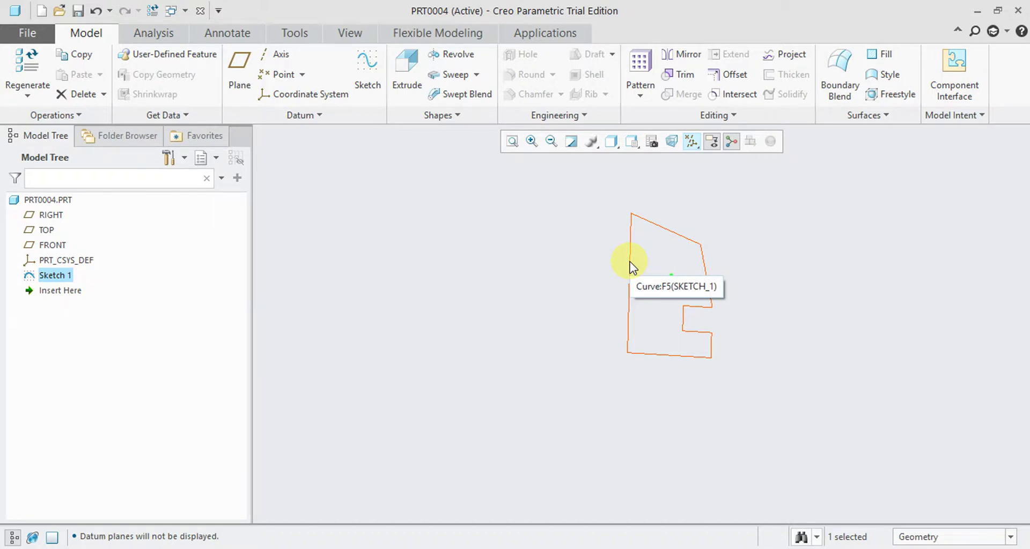
left_click(797, 217)
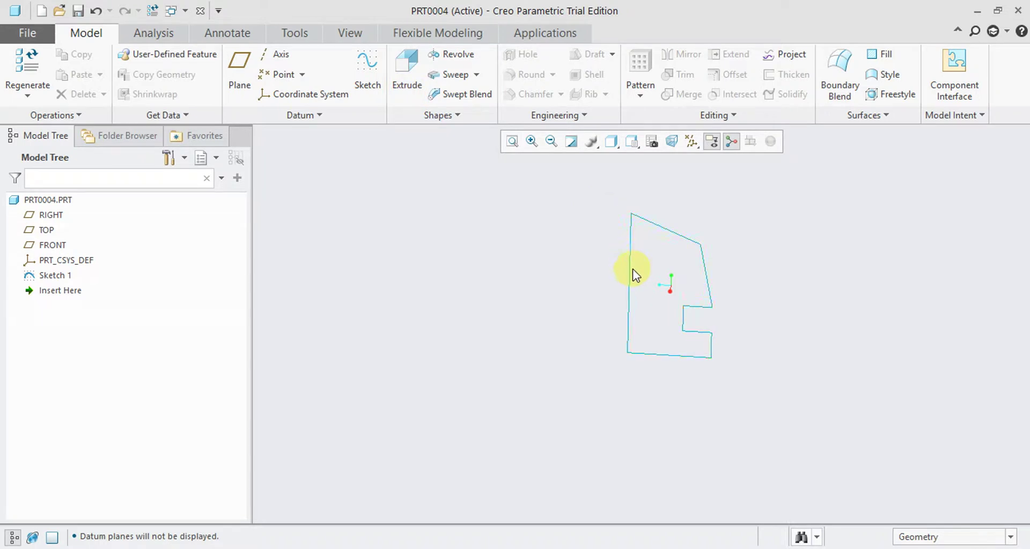
Revolve Sketch 1 a full 360° about its left edge into a solid.
left_click(453, 56)
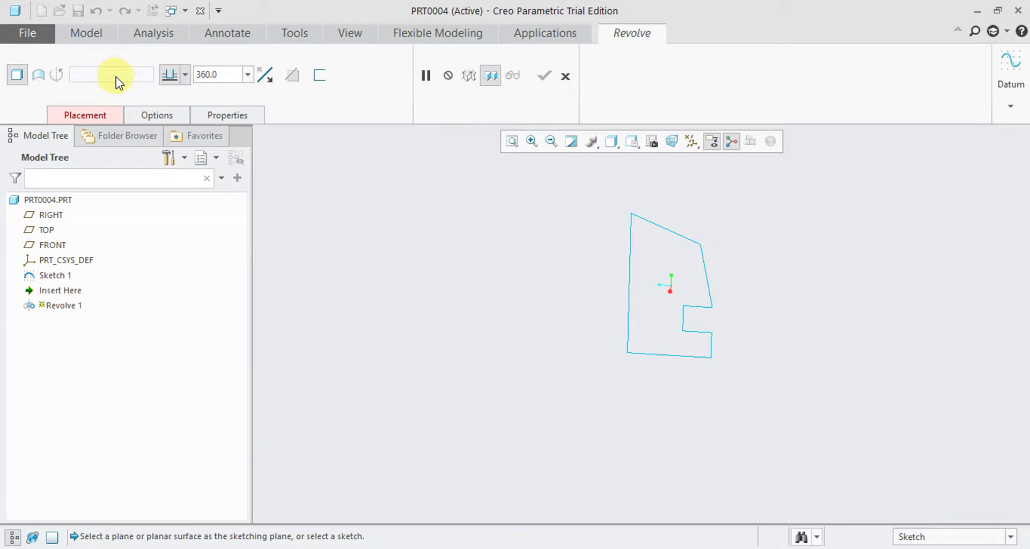
left_click(632, 269)
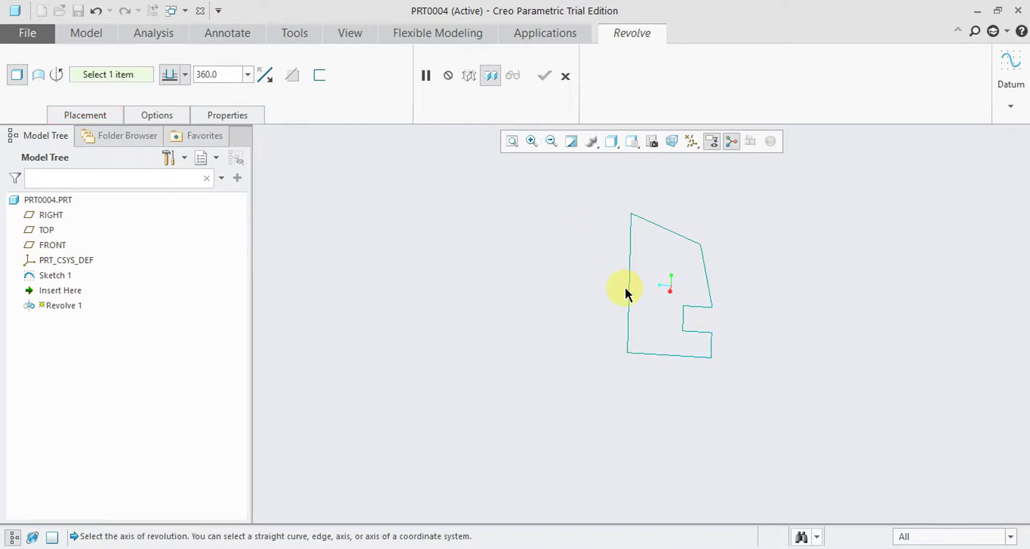
left_click(631, 289)
middle_click_drag(492, 330, 463, 336)
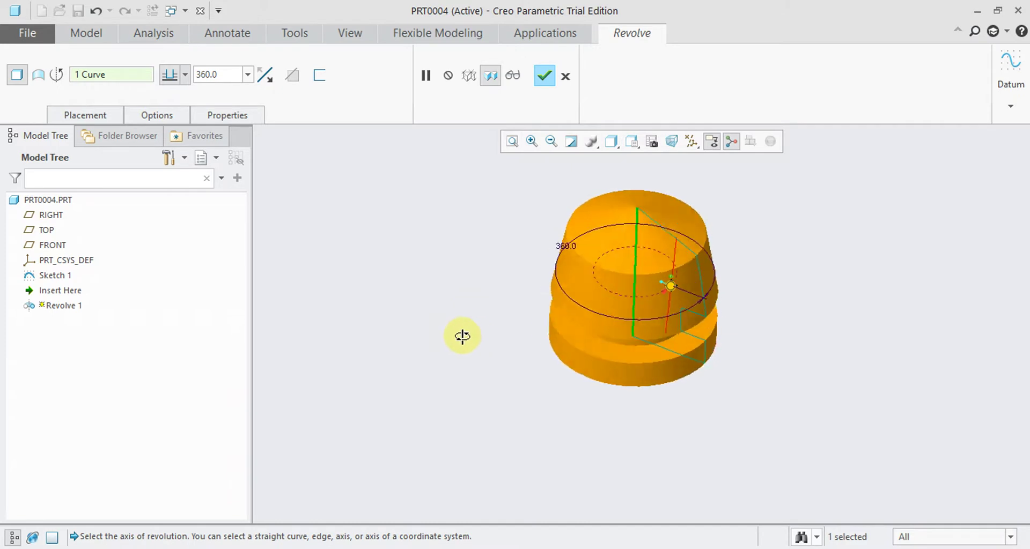
left_click(544, 76)
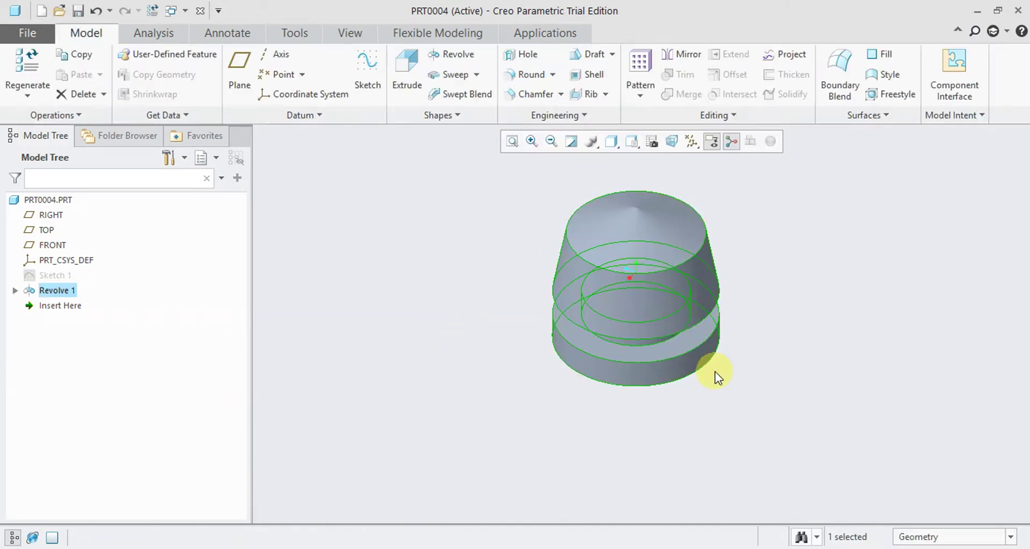
Undo the revolve and reopen Sketch 1 for editing in Sketch View.
key("ctrl+z")
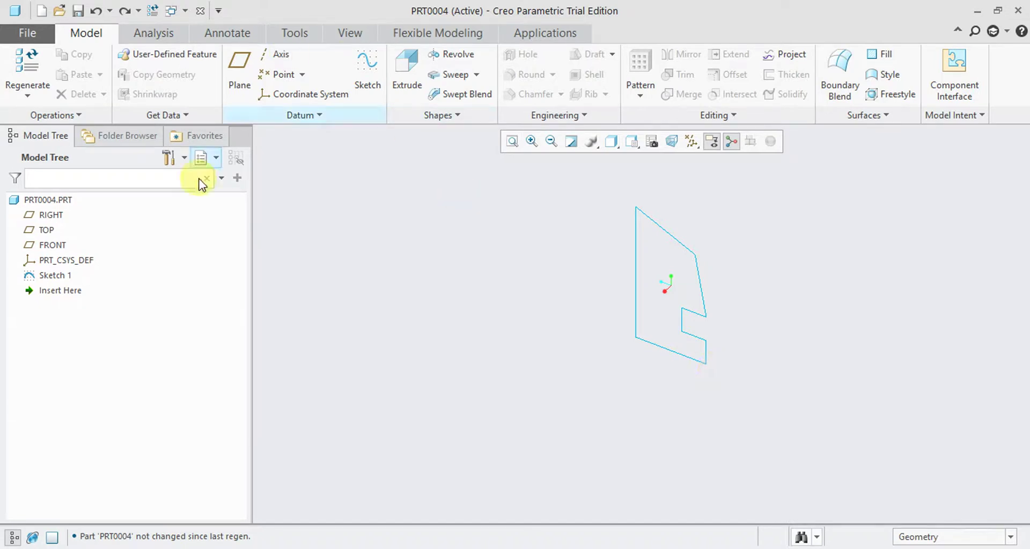
right_click(59, 275)
key("F2")
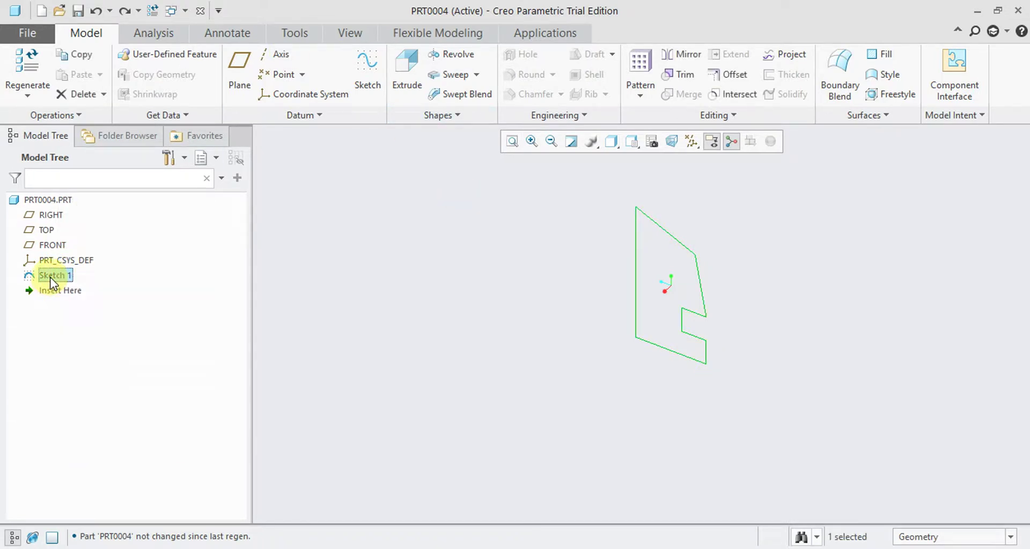
right_click(50, 279)
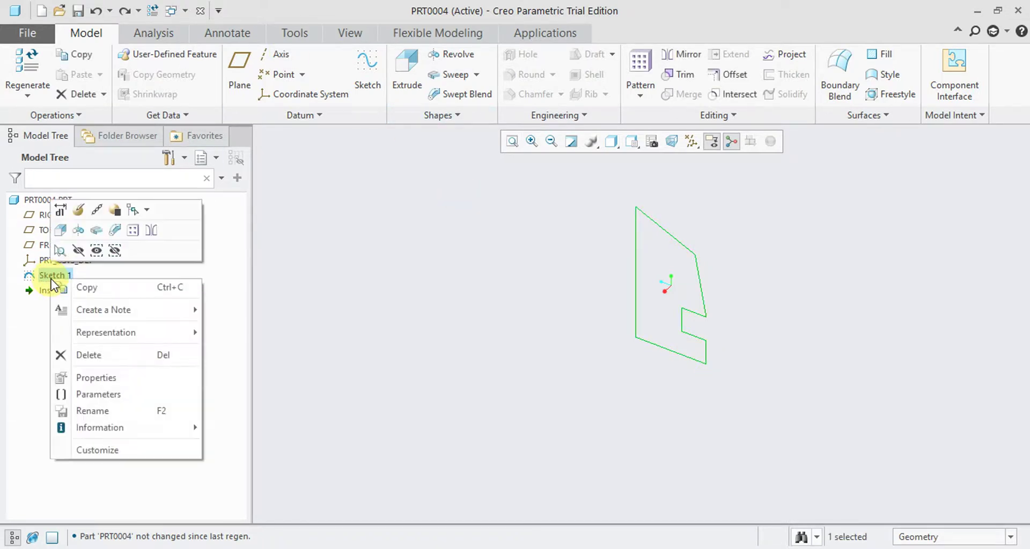
left_click(79, 210)
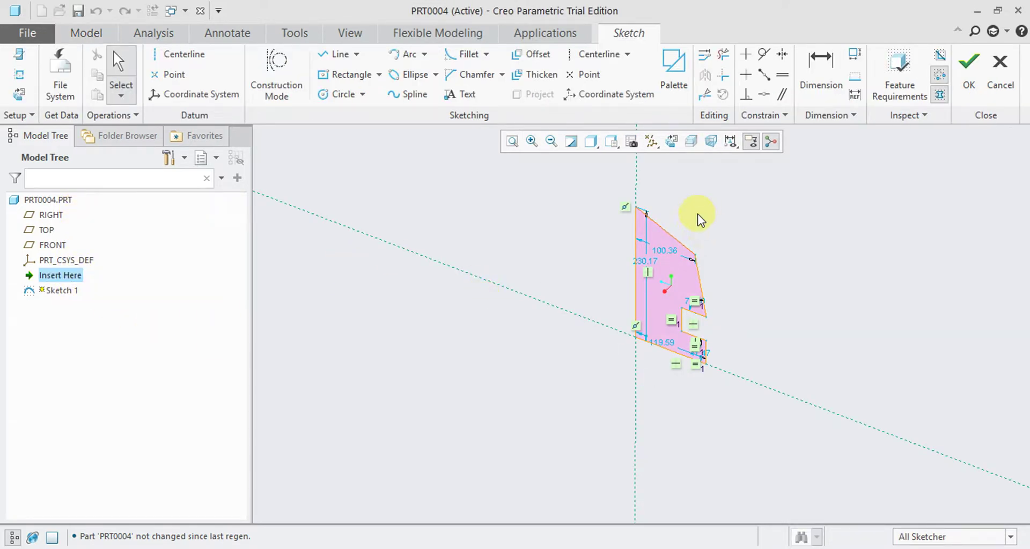
left_click(53, 290)
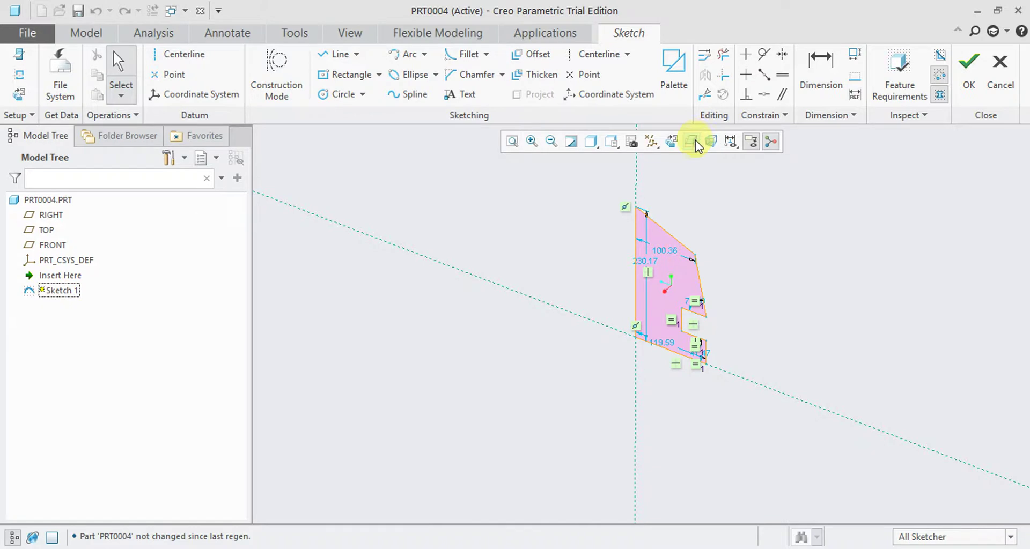
left_click(672, 143)
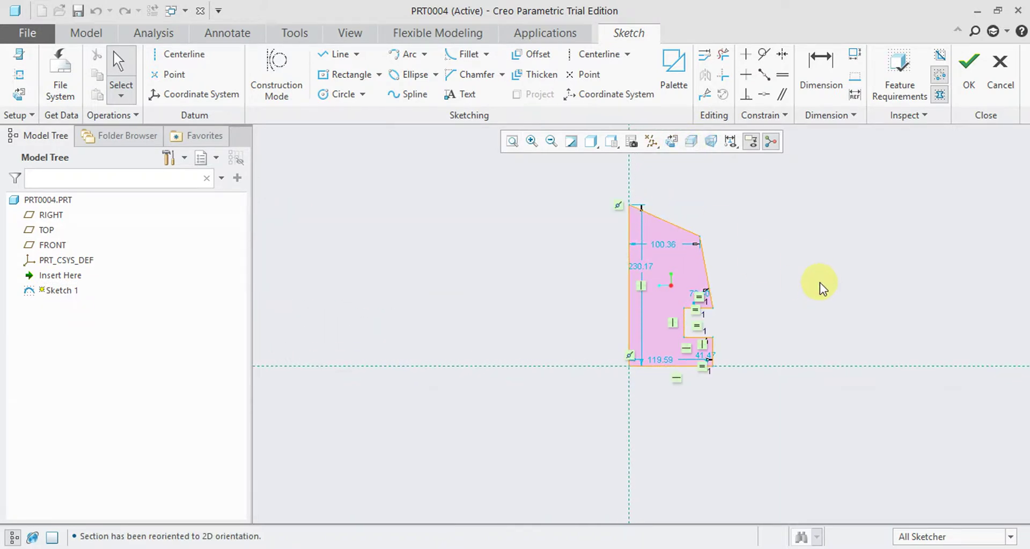
Add a vertical centerline left of the profile and finish the sketch.
left_click(183, 55)
left_click(520, 366)
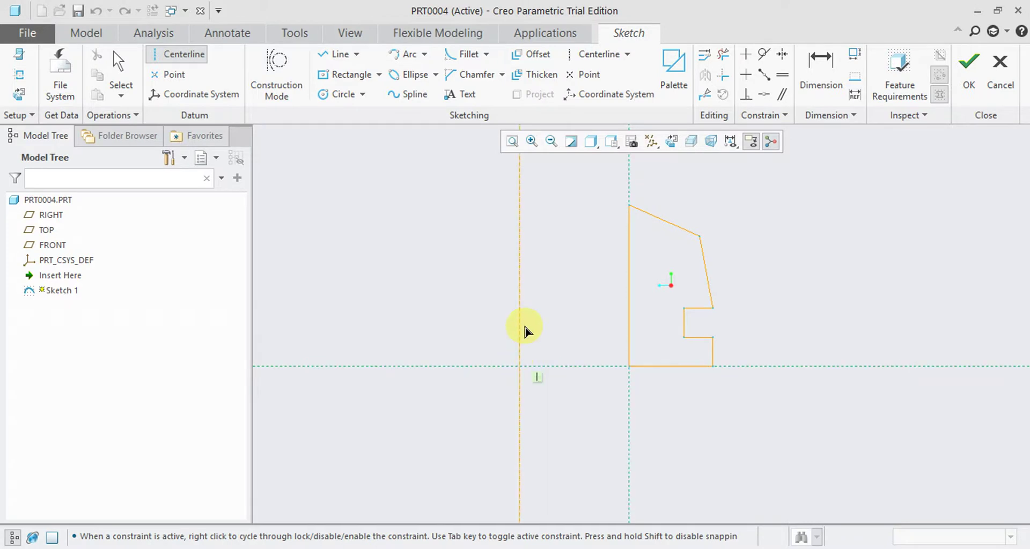
left_click(519, 230)
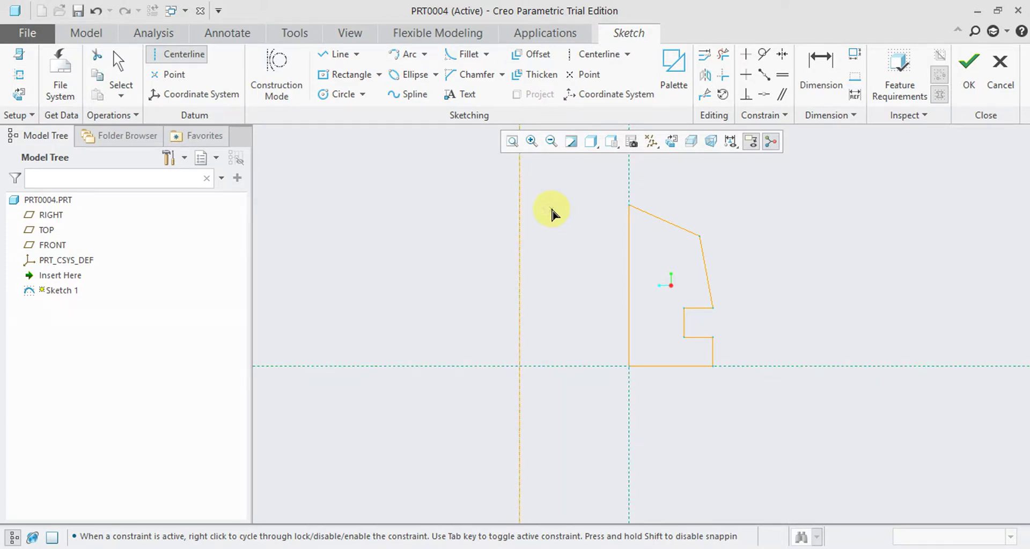
left_click(968, 78)
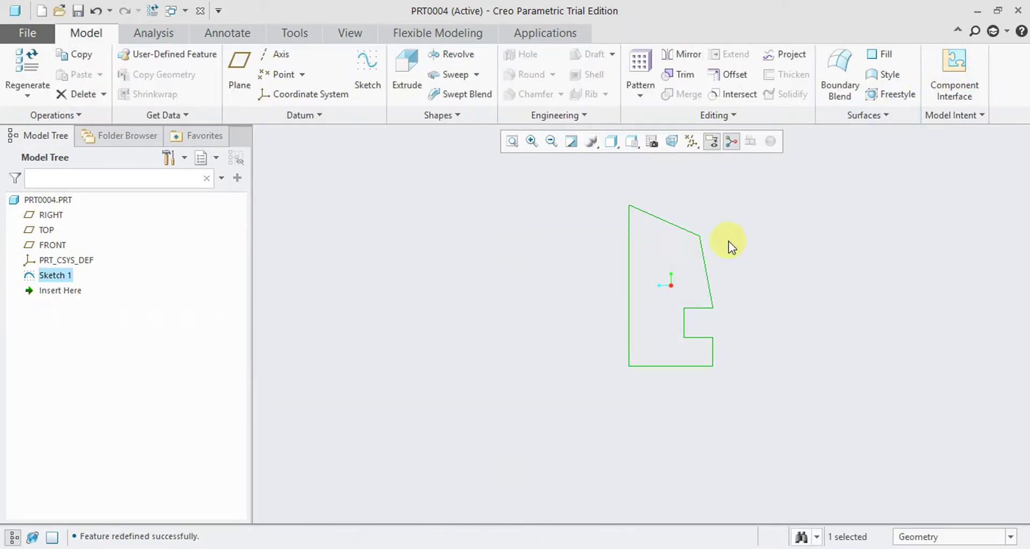
left_click(692, 141)
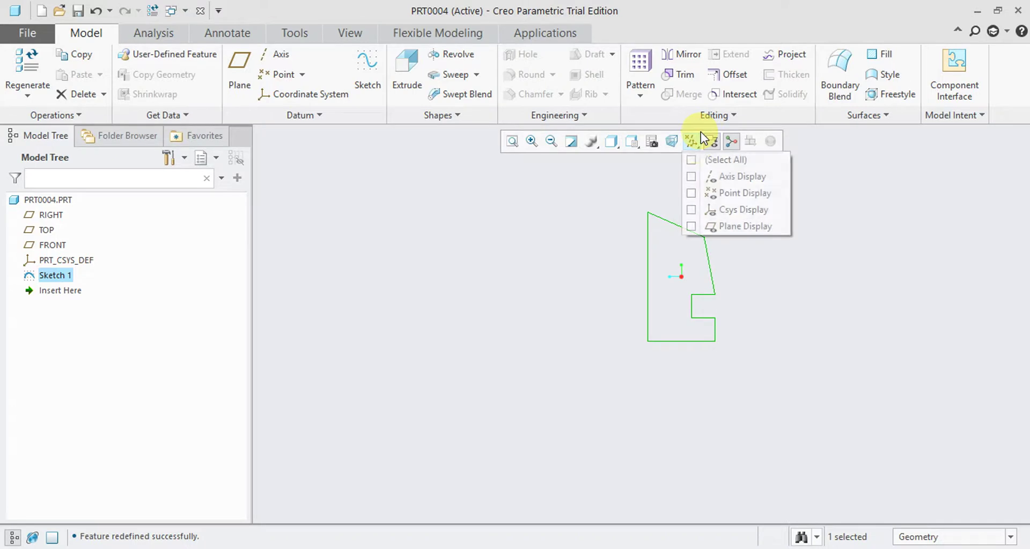
Turn on datum axis display so the centerline shows beside the profile.
left_click(692, 177)
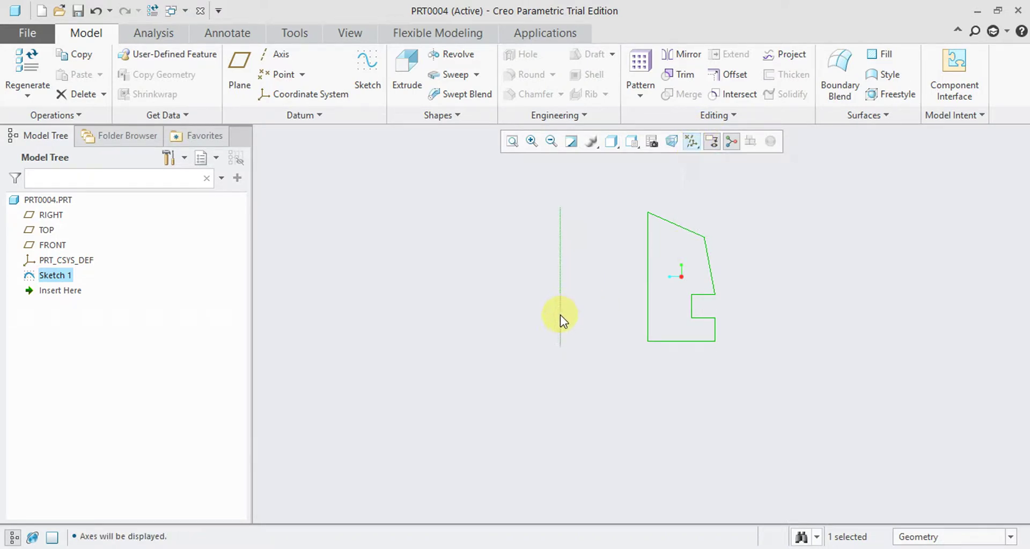
mouse_move(520, 305)
middle_mouse_down()
mouse_move(510, 345)
mouse_move(467, 260)
mouse_move(553, 249)
middle_mouse_up()
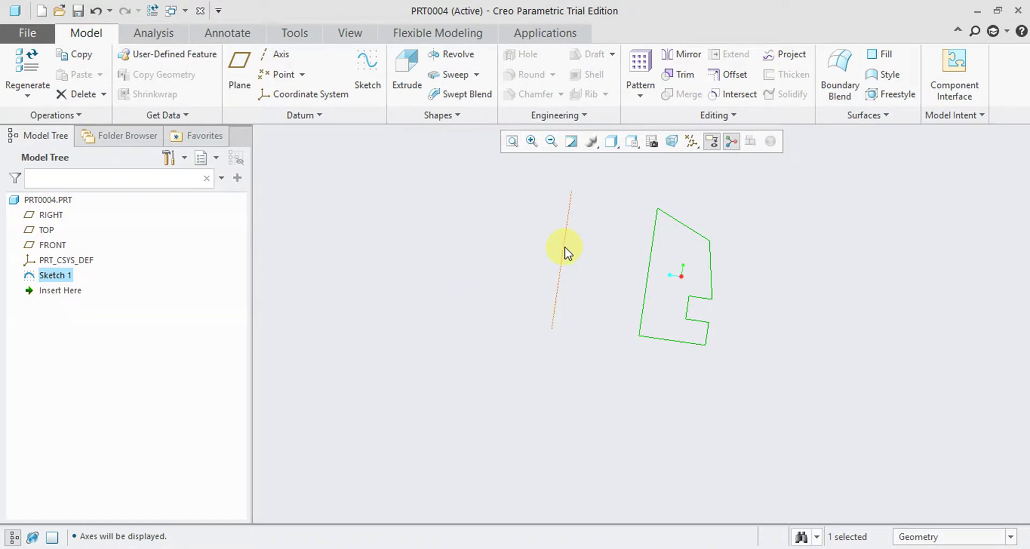
left_click(414, 246)
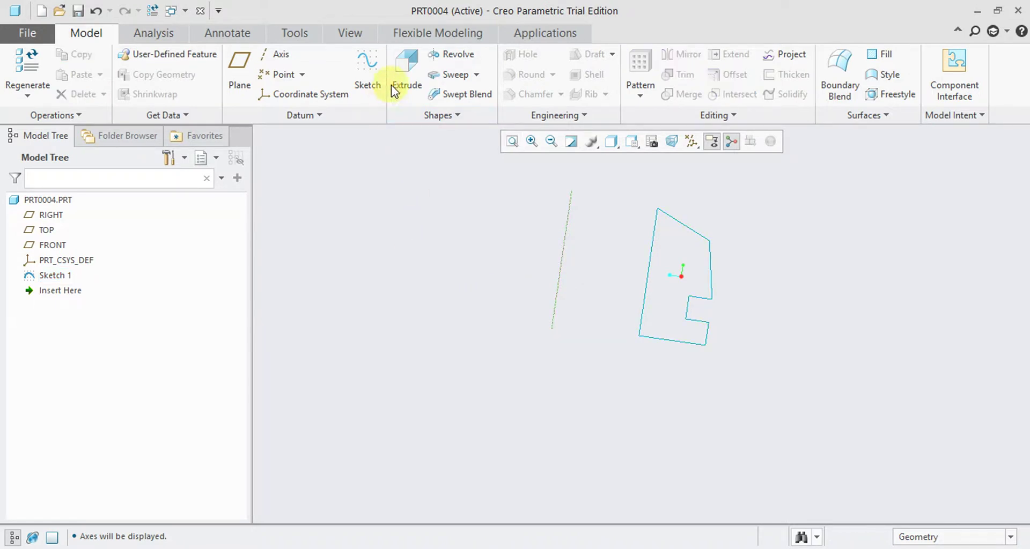
left_click(461, 54)
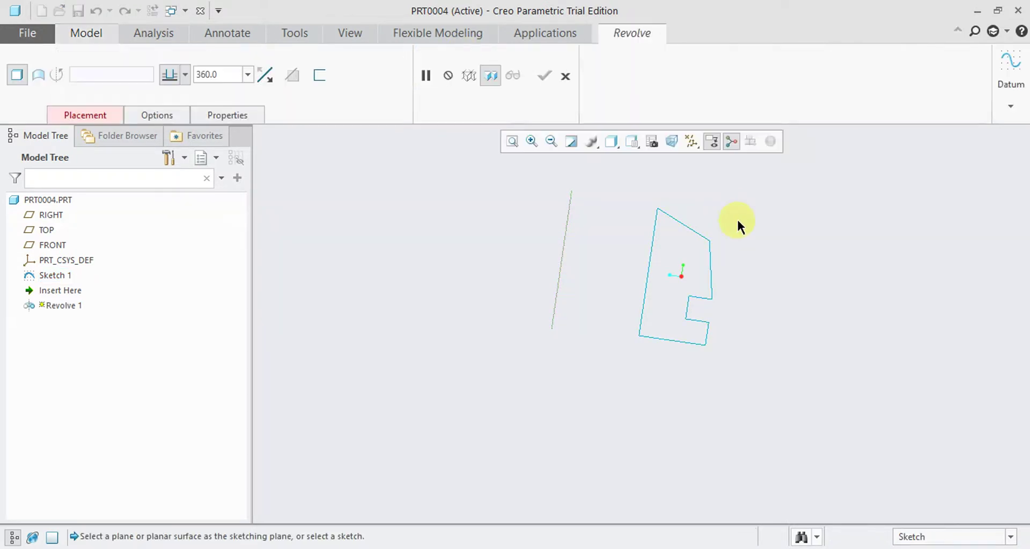
left_click(703, 236)
mouse_move(385, 268)
middle_mouse_down()
mouse_move(395, 313)
mouse_move(497, 263)
middle_mouse_up()
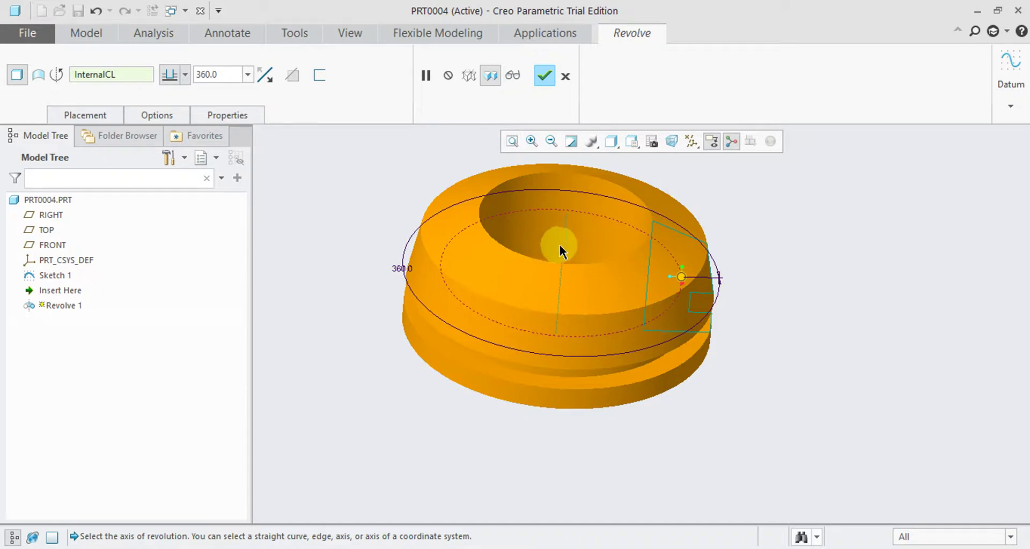
left_click(649, 281)
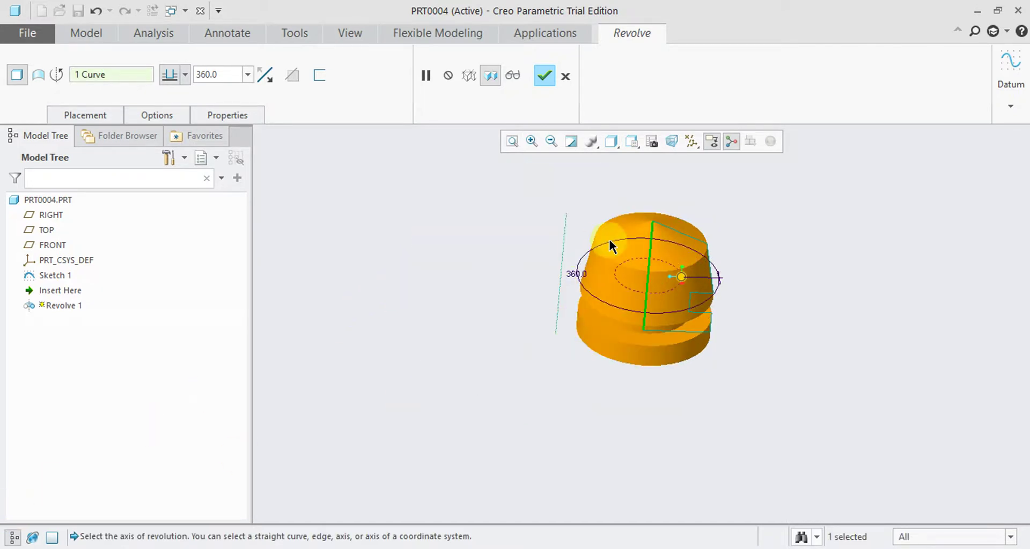
left_click(566, 236)
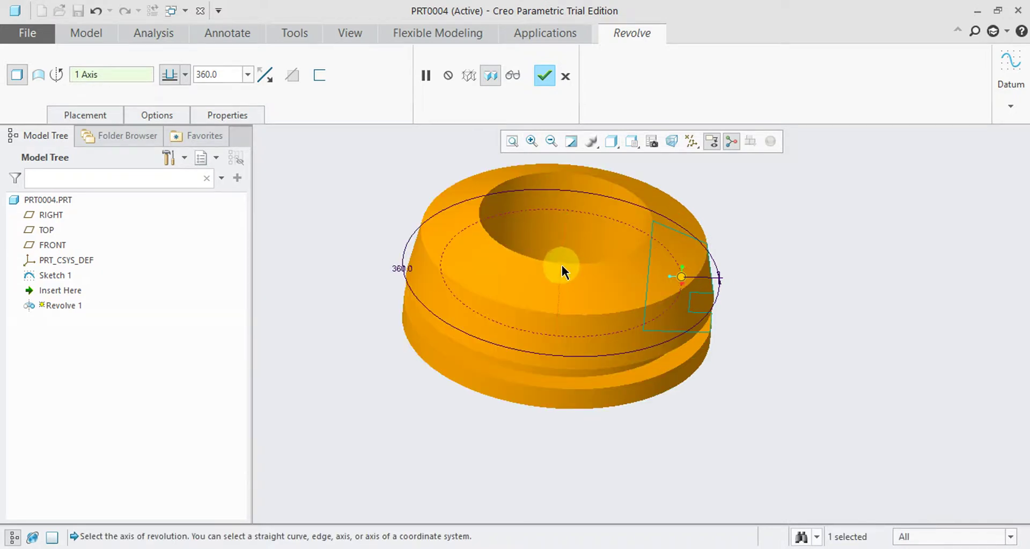
left_click(97, 117)
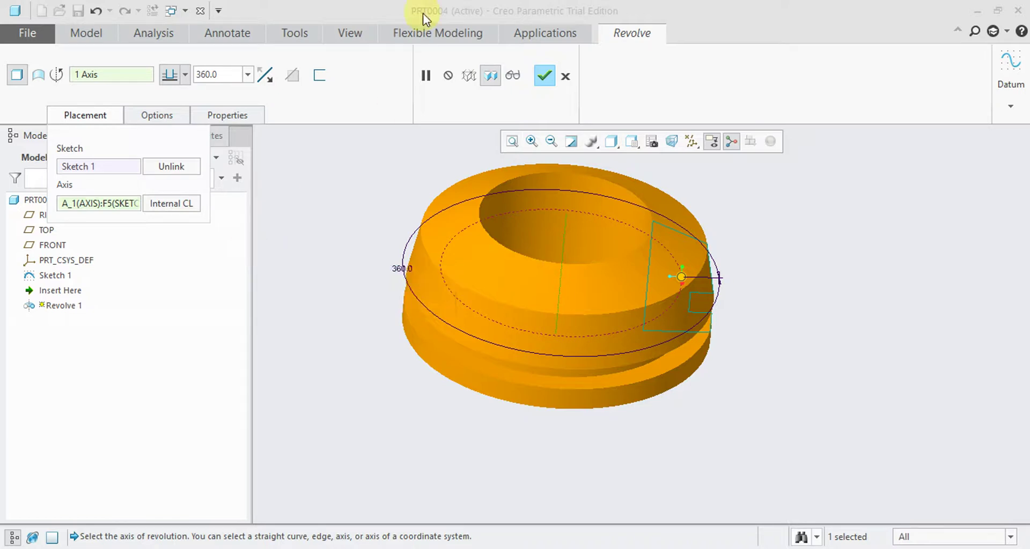
left_click(565, 76)
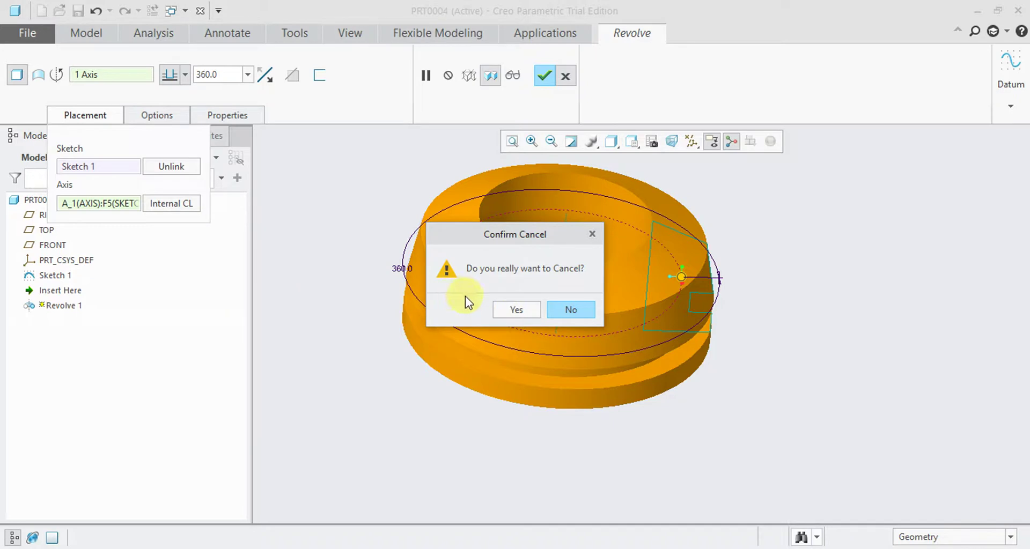
left_click(515, 309)
mouse_move(502, 280)
middle_mouse_down()
mouse_move(462, 252)
mouse_move(482, 230)
middle_mouse_up()
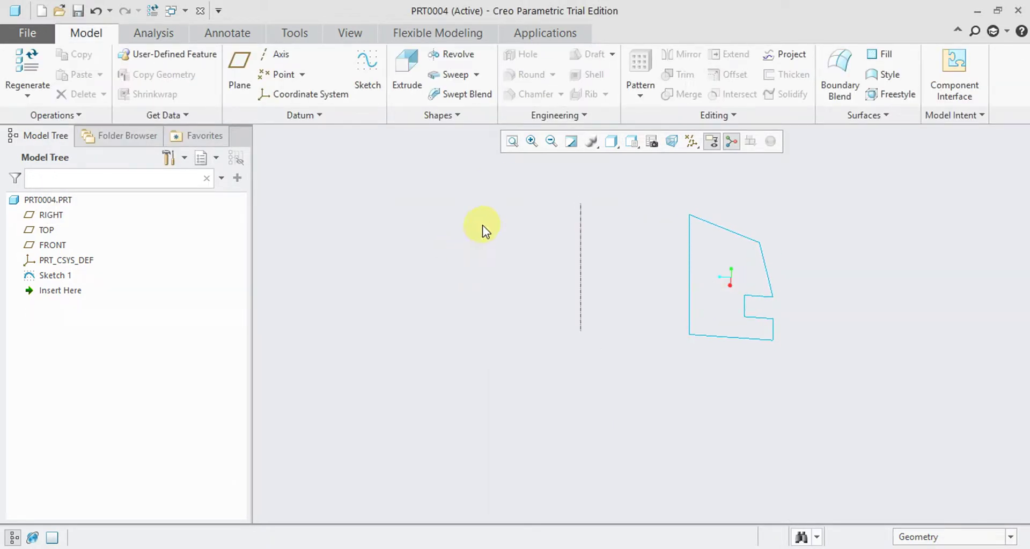
left_click(459, 56)
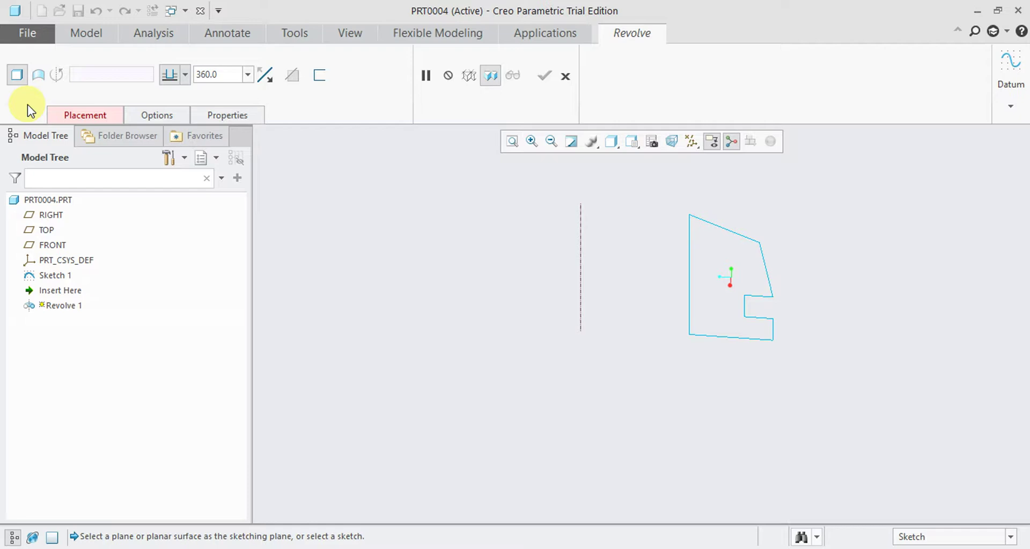
Check the revolve's Placement settings, cancel it, and restart Revolve.
left_click(106, 117)
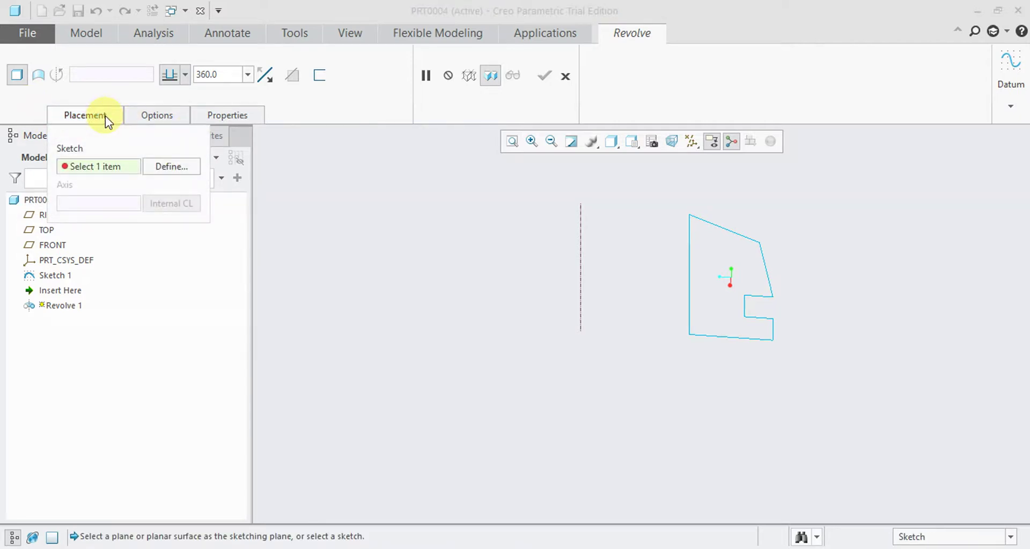
left_click(105, 115)
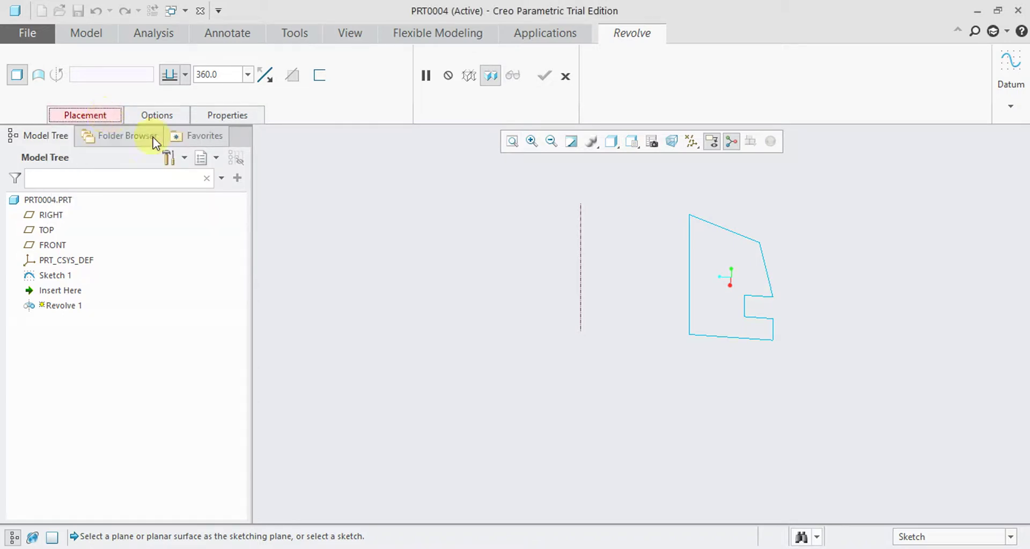
left_click(565, 77)
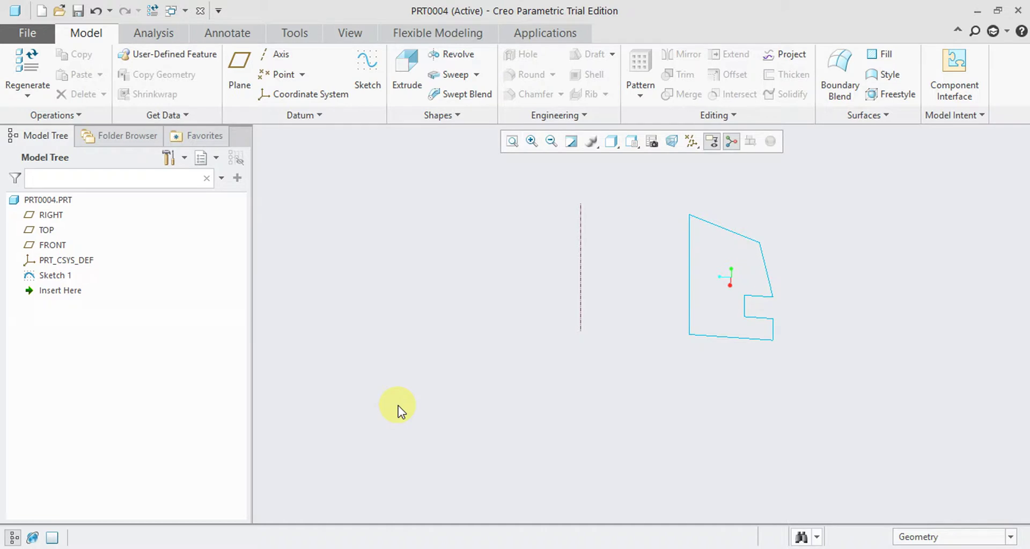
left_click(450, 57)
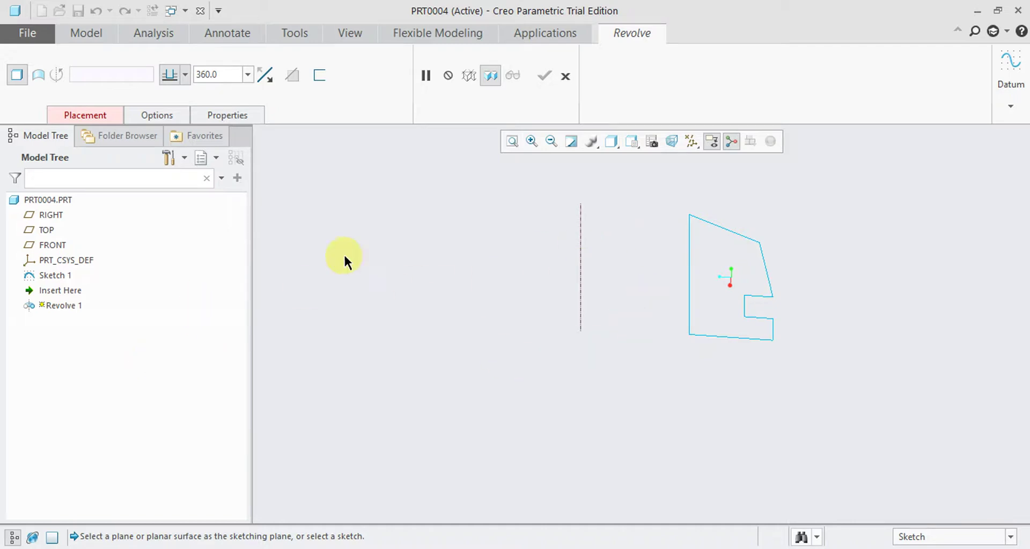
In Placement, set Sketch 1 as the profile and its dashed centreline as the axis.
left_click(68, 119)
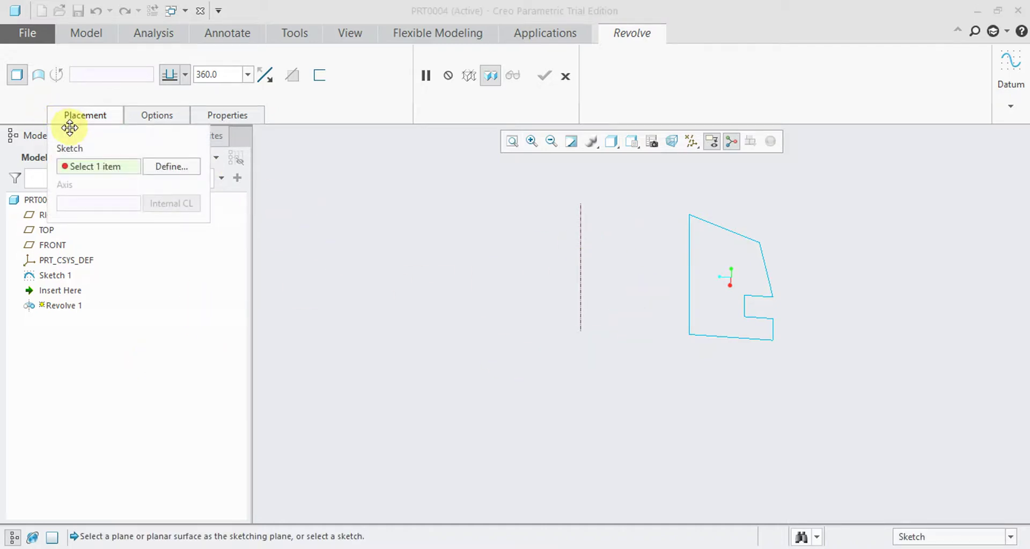
left_click(58, 276)
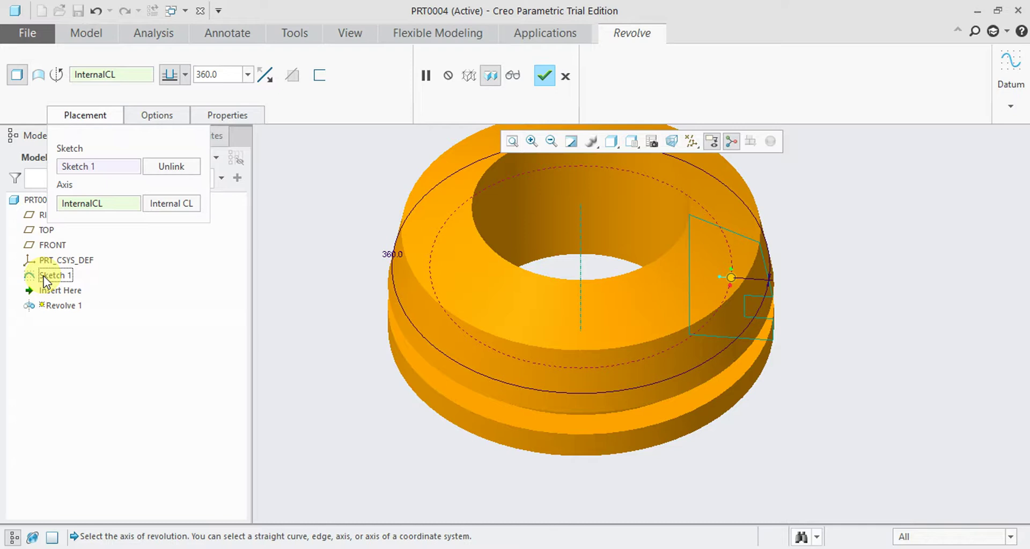
left_click(103, 207)
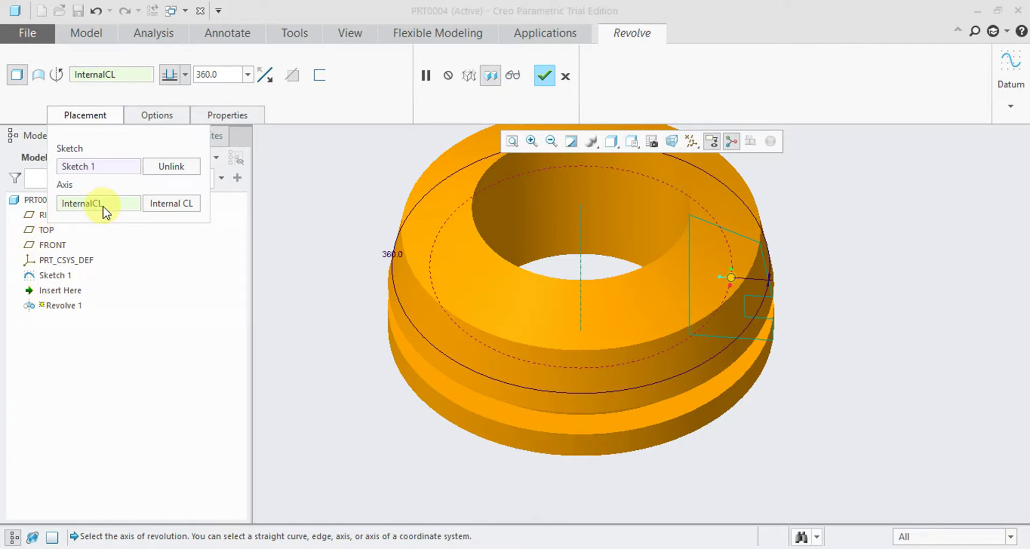
left_click(690, 265)
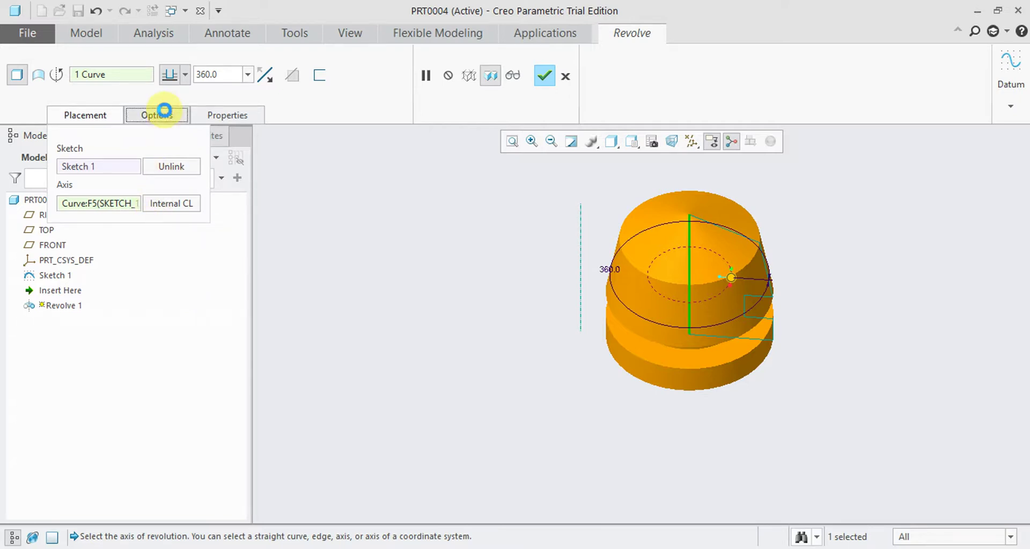
Open the revolve Options and review the Side 1 angle-type choices.
left_click(164, 114)
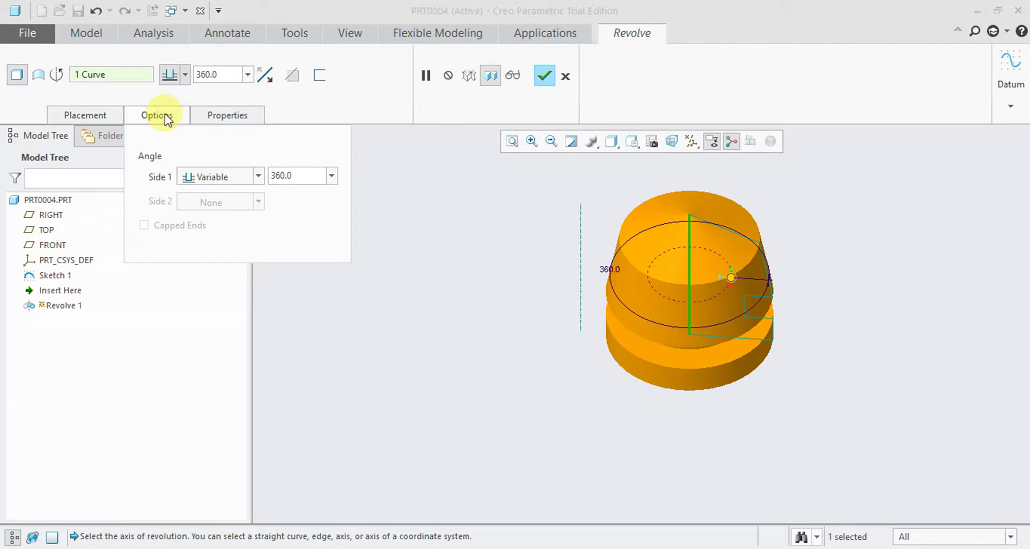
left_click(258, 176)
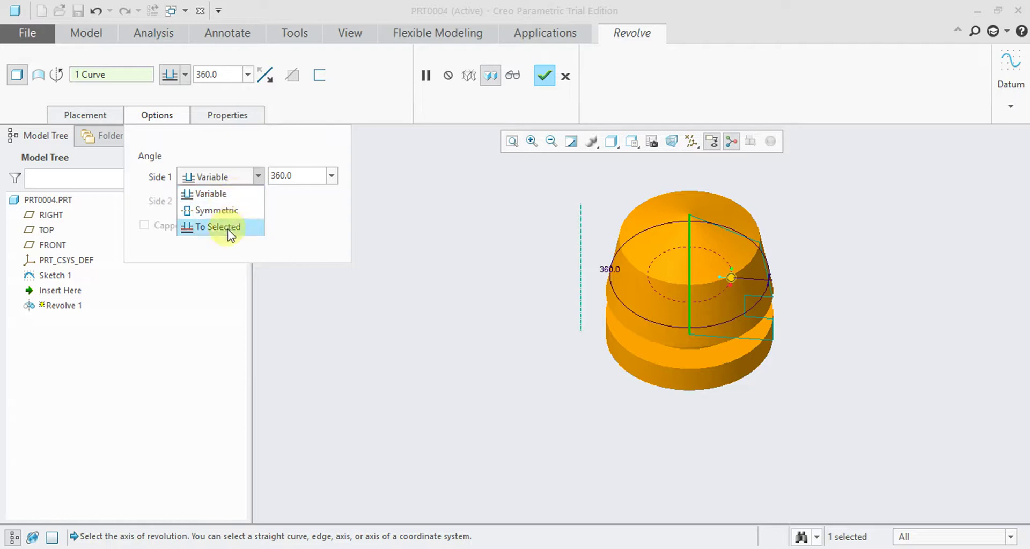
left_click(319, 236)
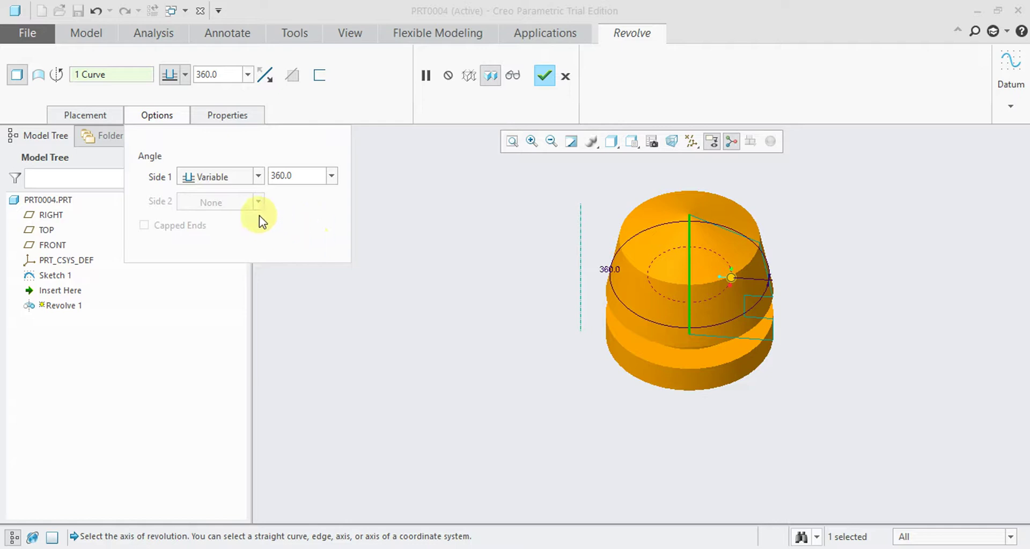
left_click(259, 176)
Set Side 1 to Symmetric, try 360, and keep the maximum 359.5 after the out-of-range warning.
left_click(229, 211)
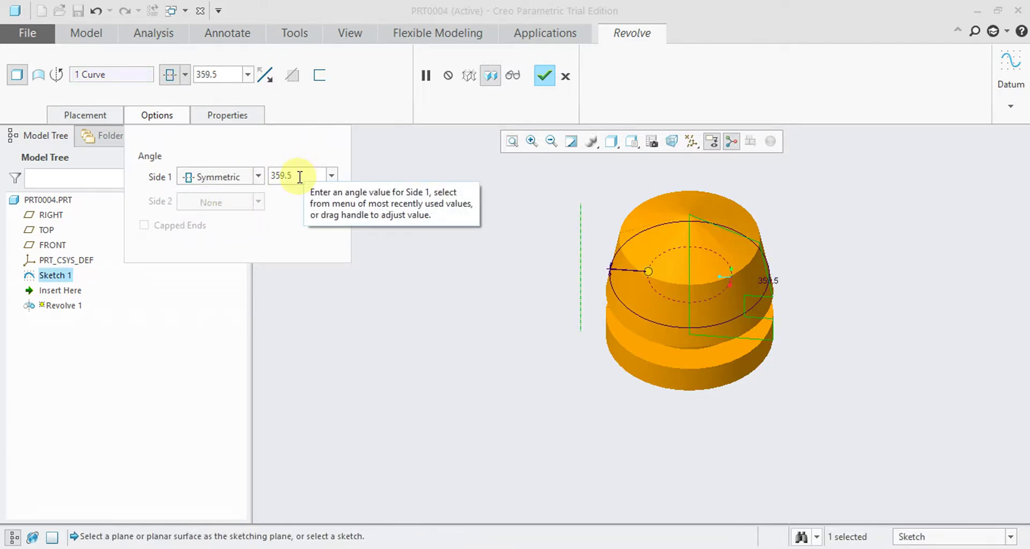
left_click_drag(299, 175, 256, 172)
type("360")
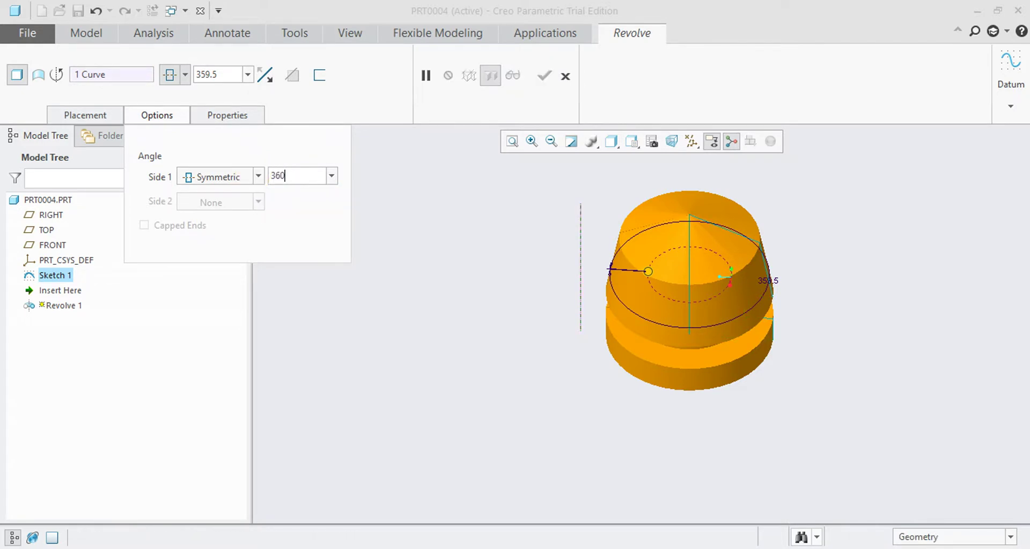
key("Return")
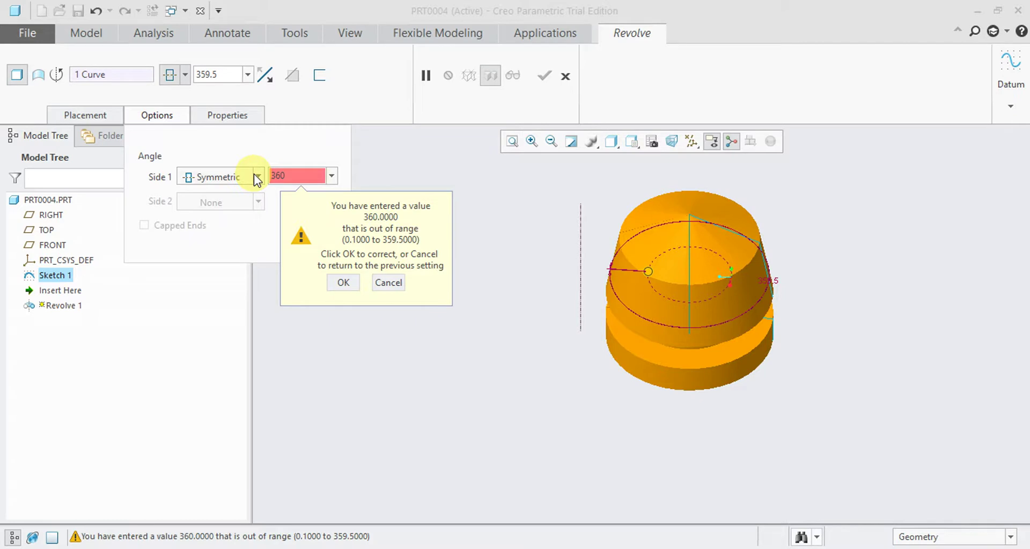
left_click(387, 283)
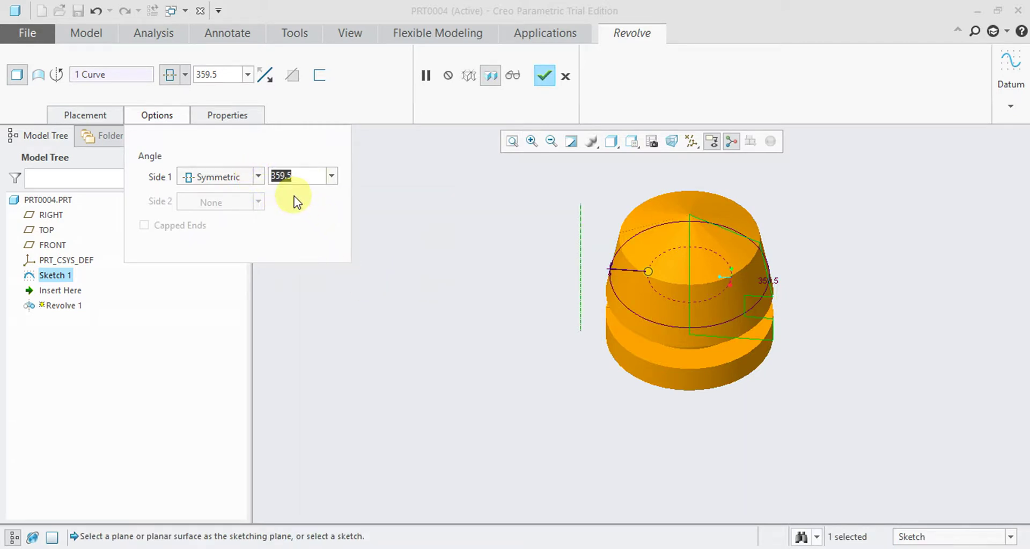
middle_click_drag(547, 266, 593, 303)
scroll(606, 303, "down", 6)
scroll(626, 303, "up", 6)
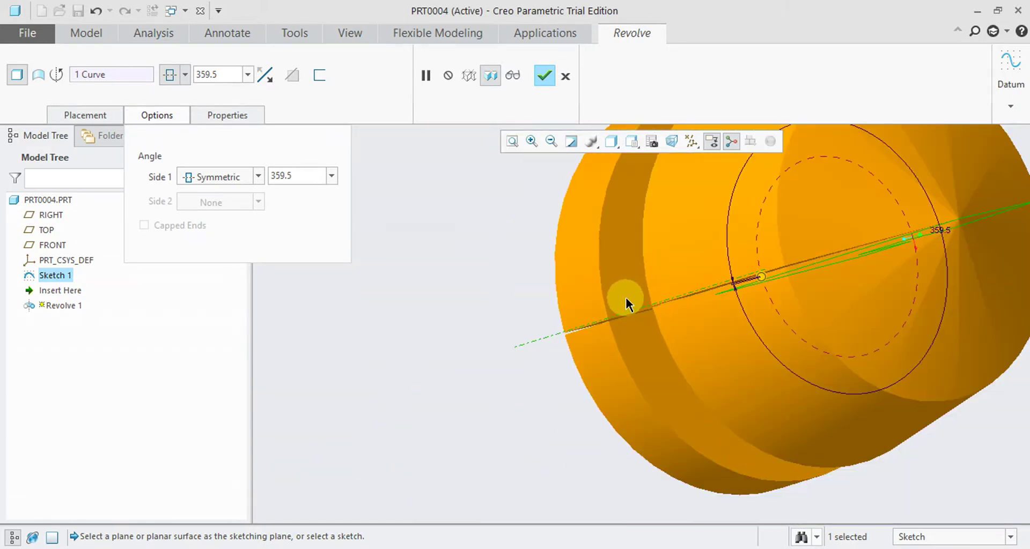
middle_click_drag(626, 298, 583, 258)
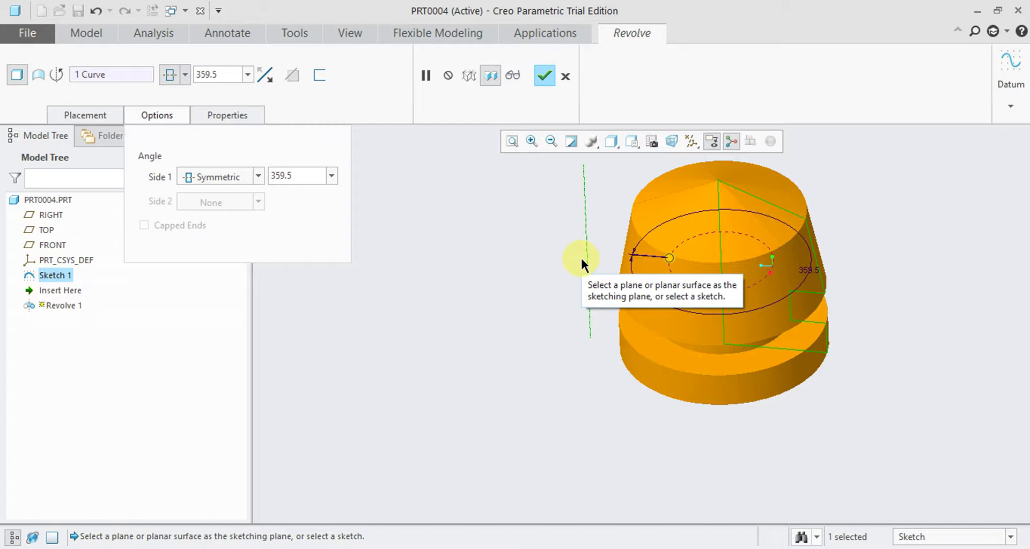
Switch Side 1 to a Variable angle of 155.
left_click(257, 178)
left_click(247, 195)
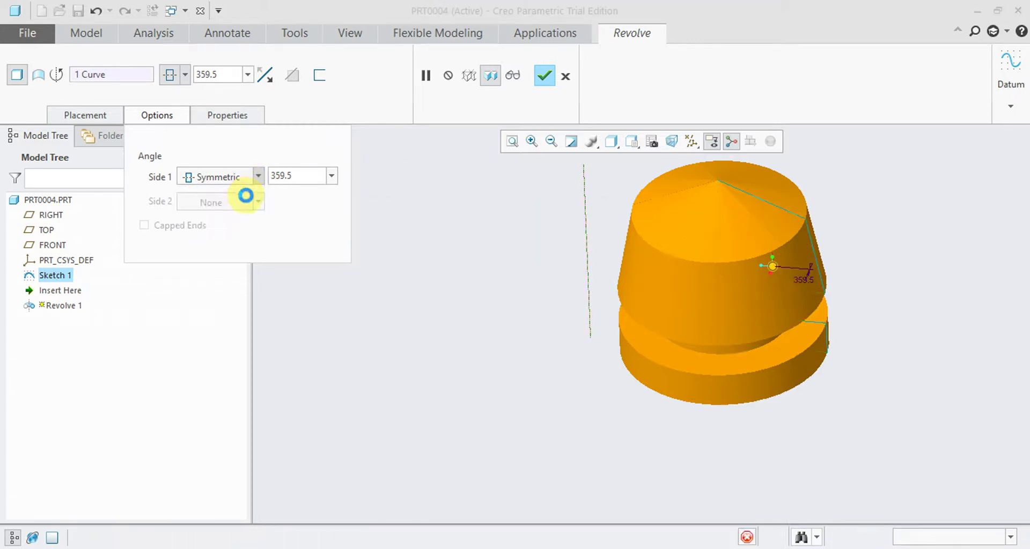
left_click(317, 174)
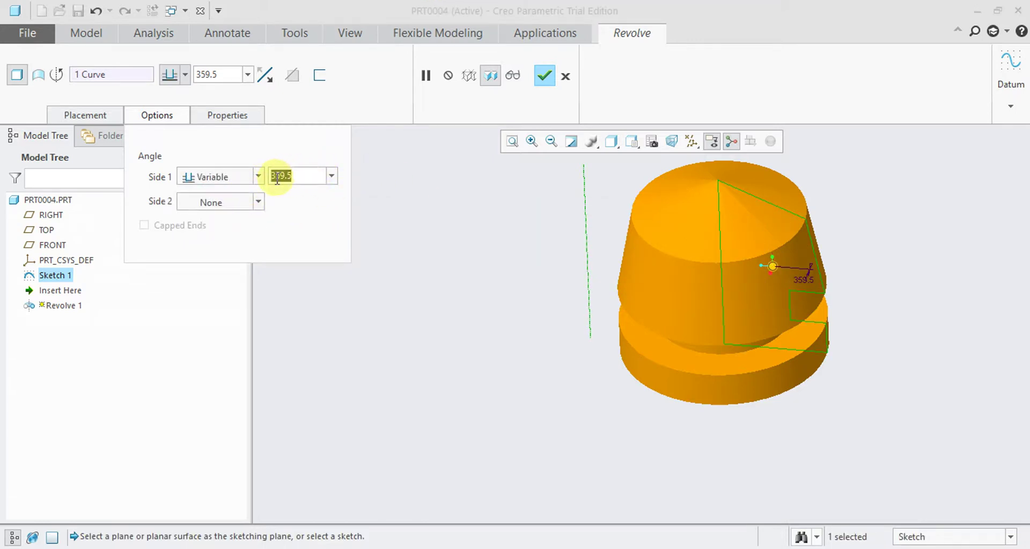
key("BackSpace")
type("155")
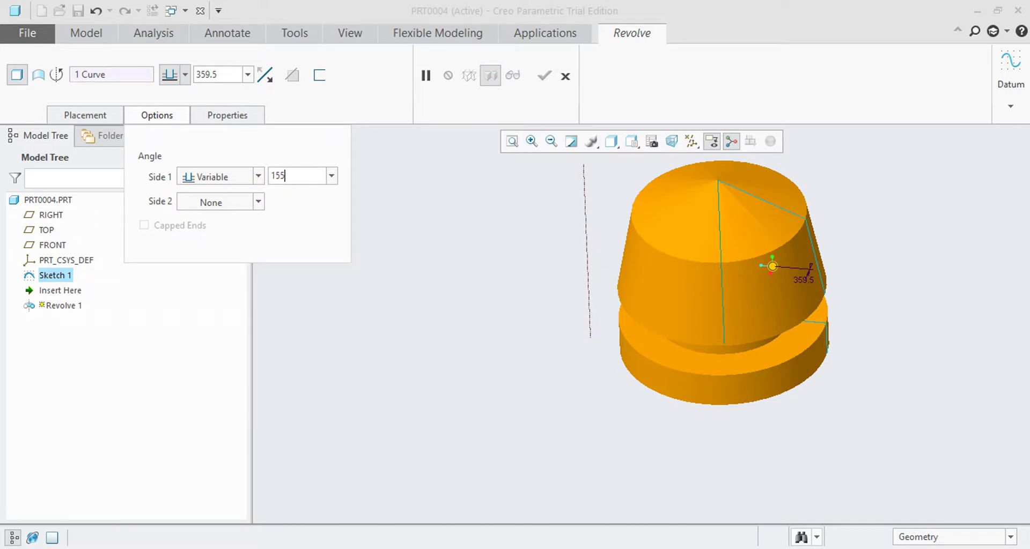
key("Return")
Flip the 155° sweep to each side of the sketch and back to its original direction.
middle_click_drag(390, 339, 443, 343)
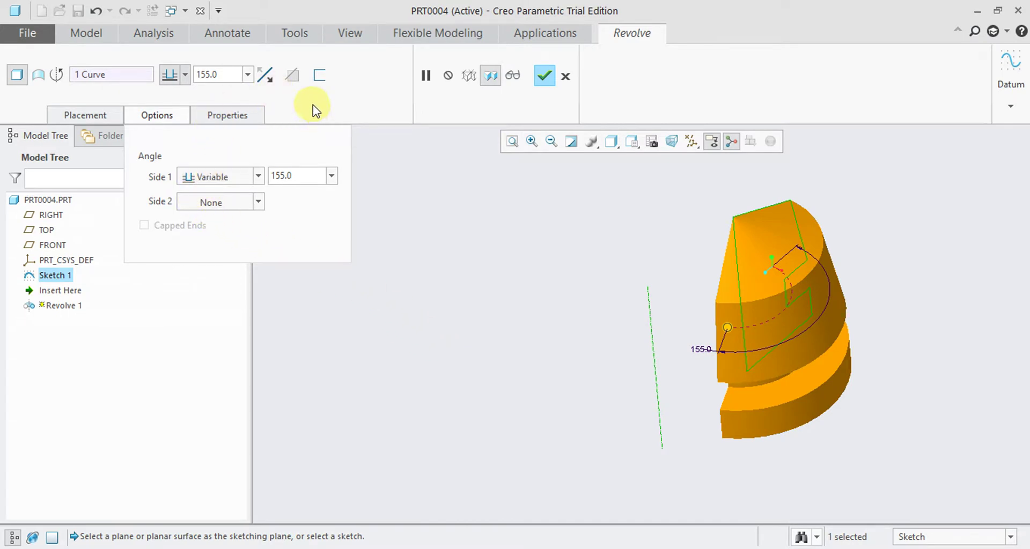
left_click(269, 77)
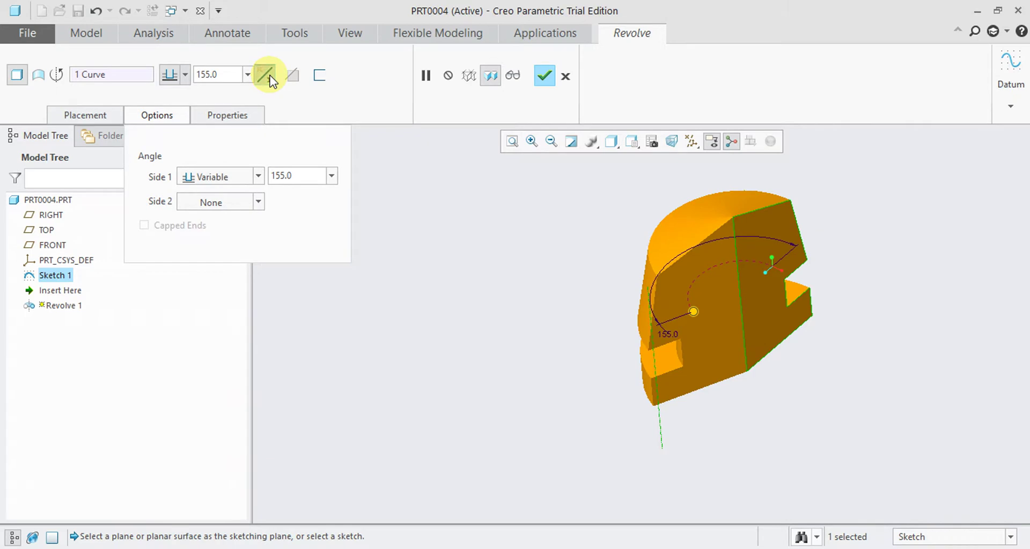
left_click(268, 77)
left_click(269, 77)
left_click(268, 76)
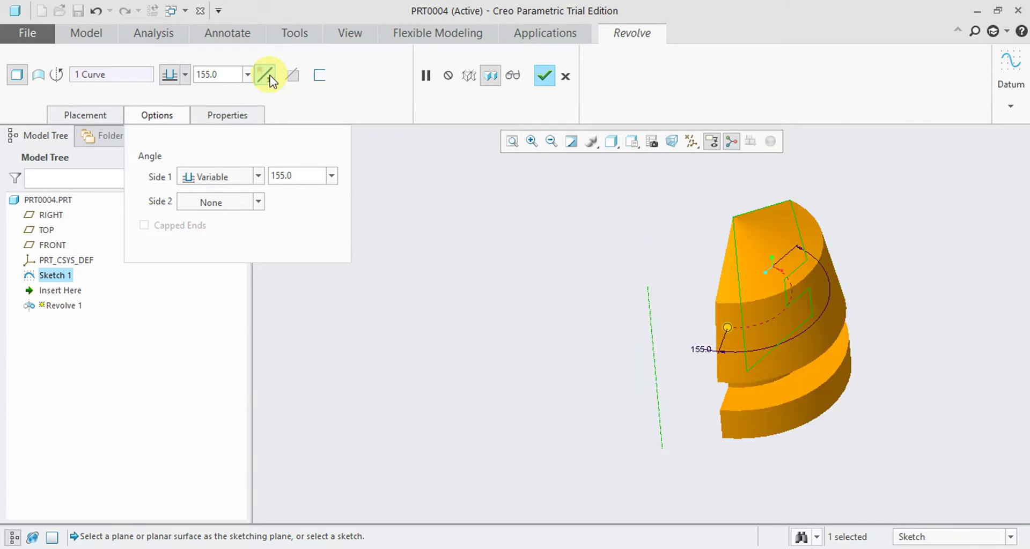
left_click(258, 177)
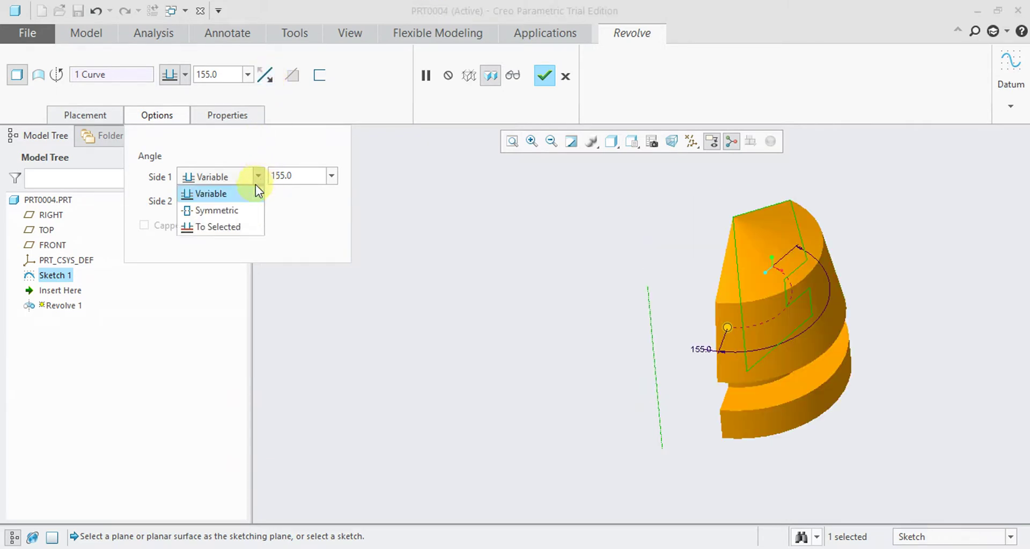
left_click(233, 227)
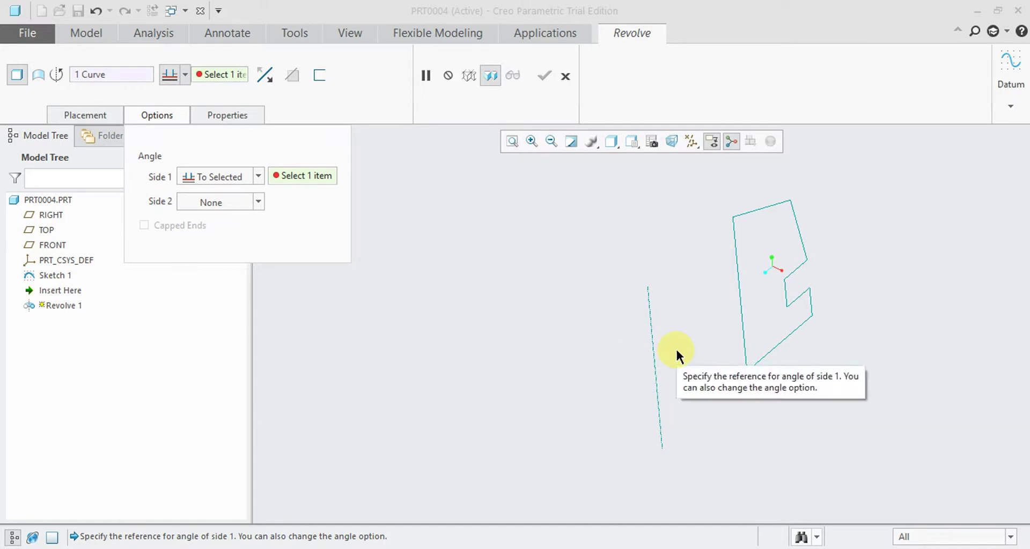
mouse_move(675, 349)
middle_mouse_down()
mouse_move(680, 376)
mouse_move(662, 385)
mouse_move(634, 308)
middle_mouse_up()
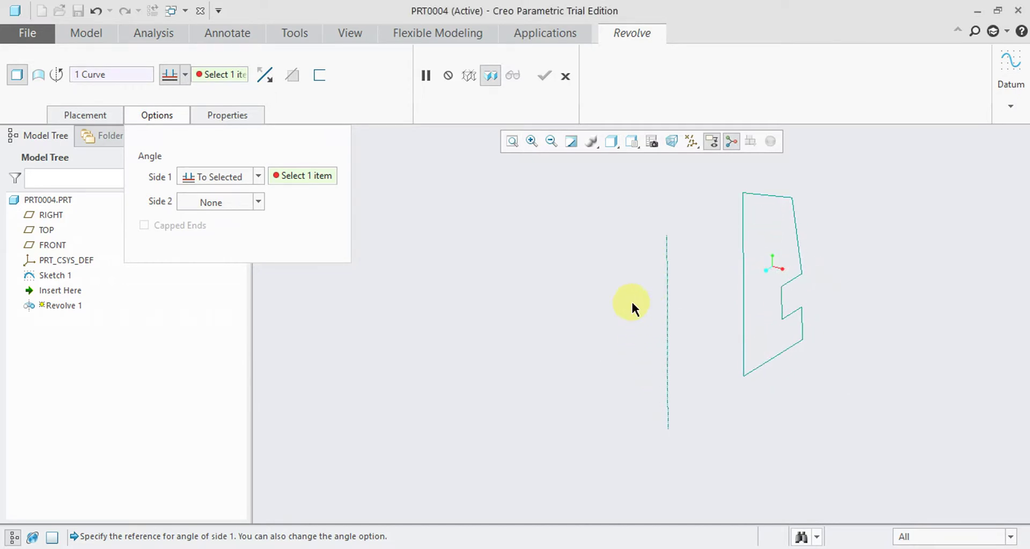
left_click(308, 175)
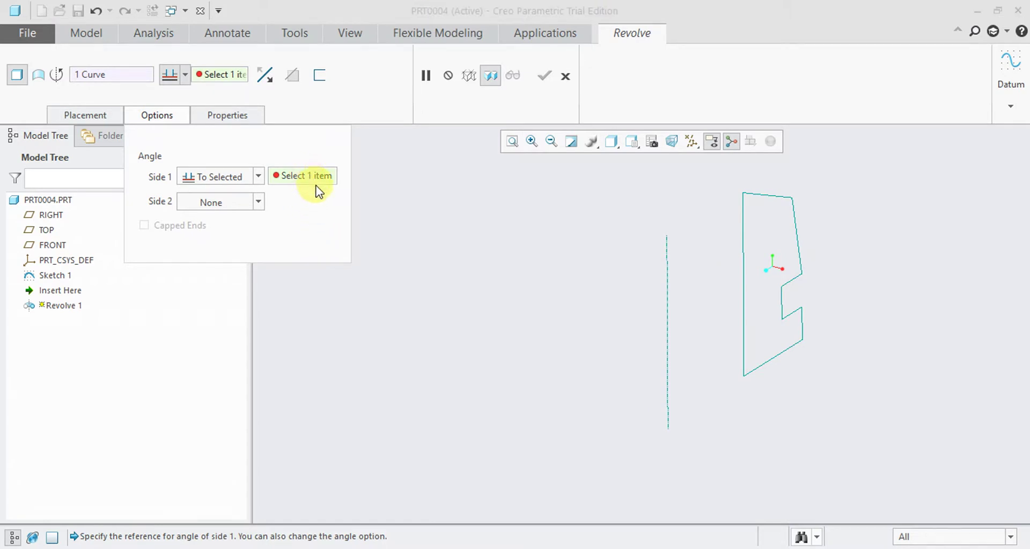
left_click(257, 179)
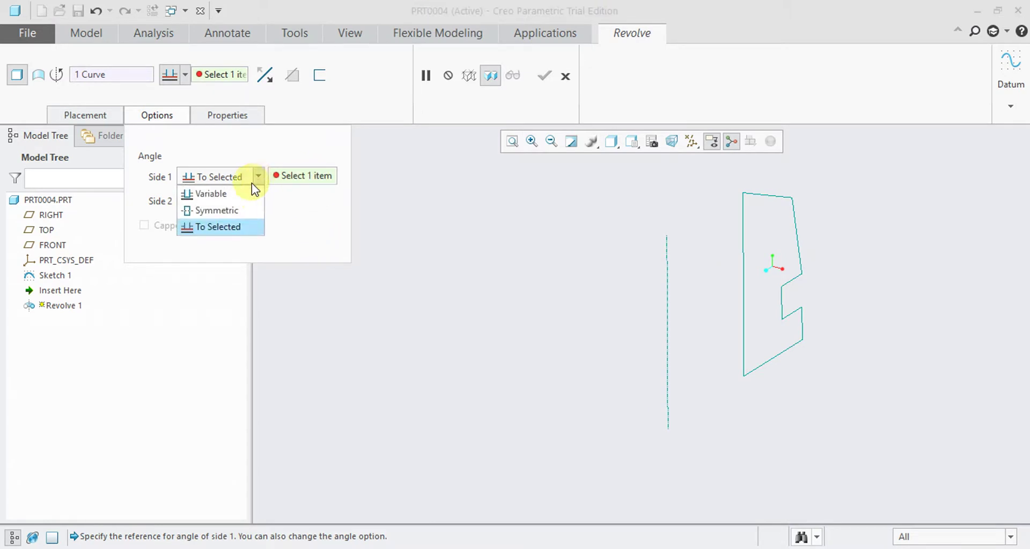
left_click(207, 194)
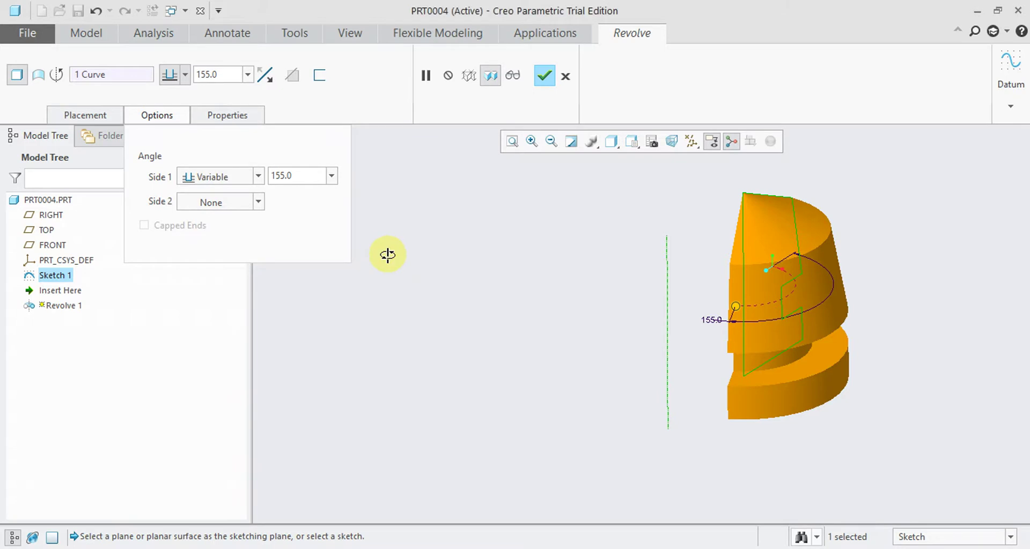
mouse_move(382, 298)
middle_mouse_down()
mouse_move(393, 305)
mouse_move(391, 288)
middle_mouse_up()
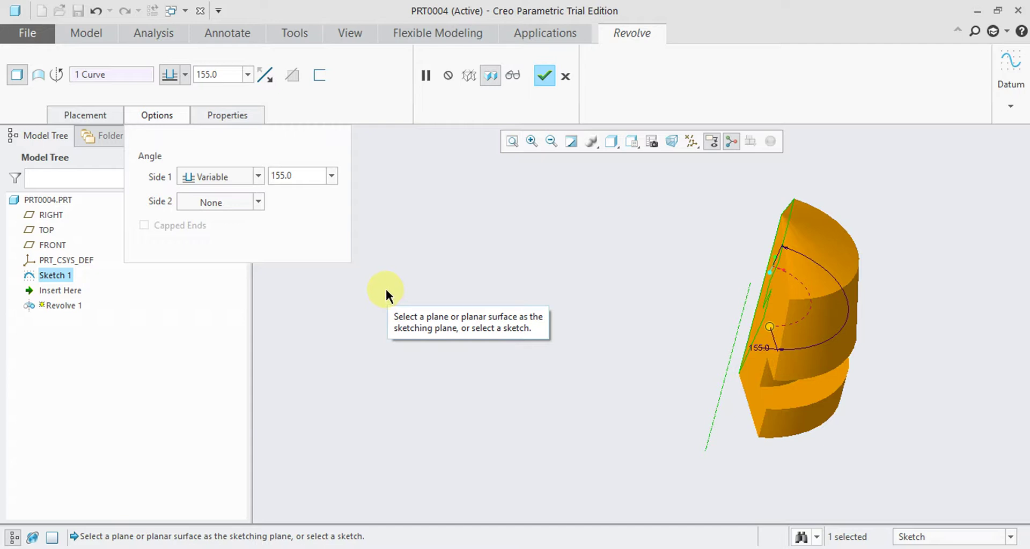
left_click(256, 211)
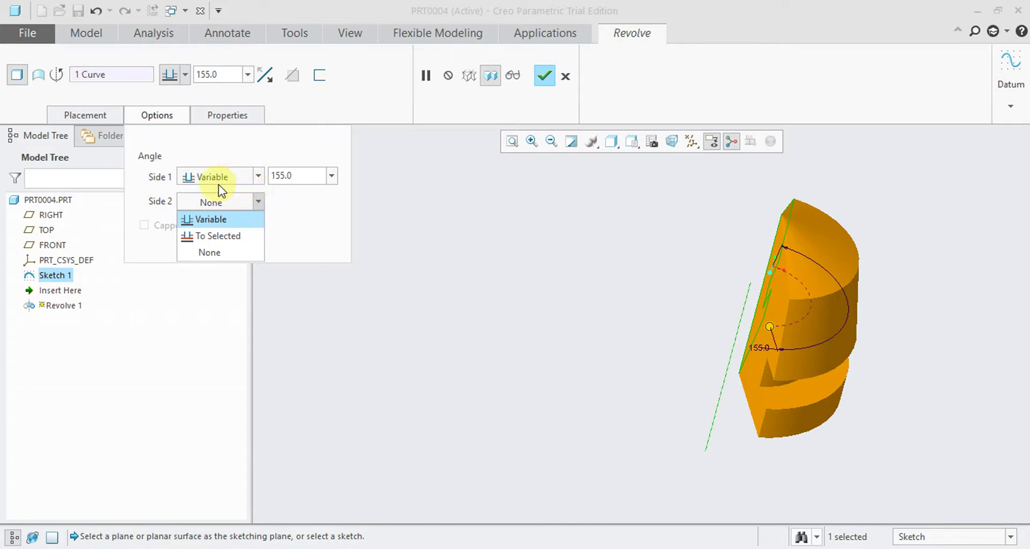
Give Side 2 a Variable angle of 90, keeping Side 1 at 155.
left_click(258, 178)
left_click(259, 179)
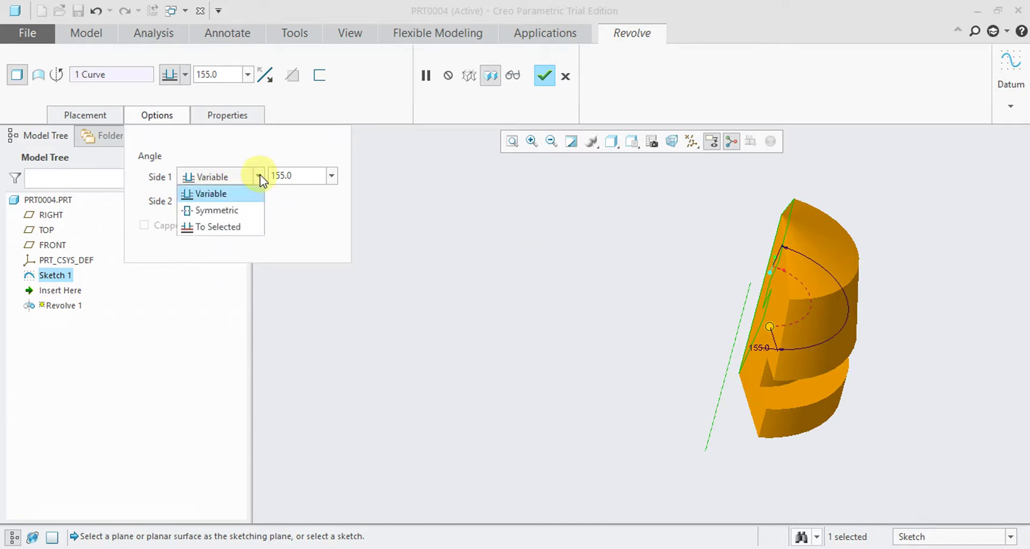
left_click(260, 178)
left_click(263, 203)
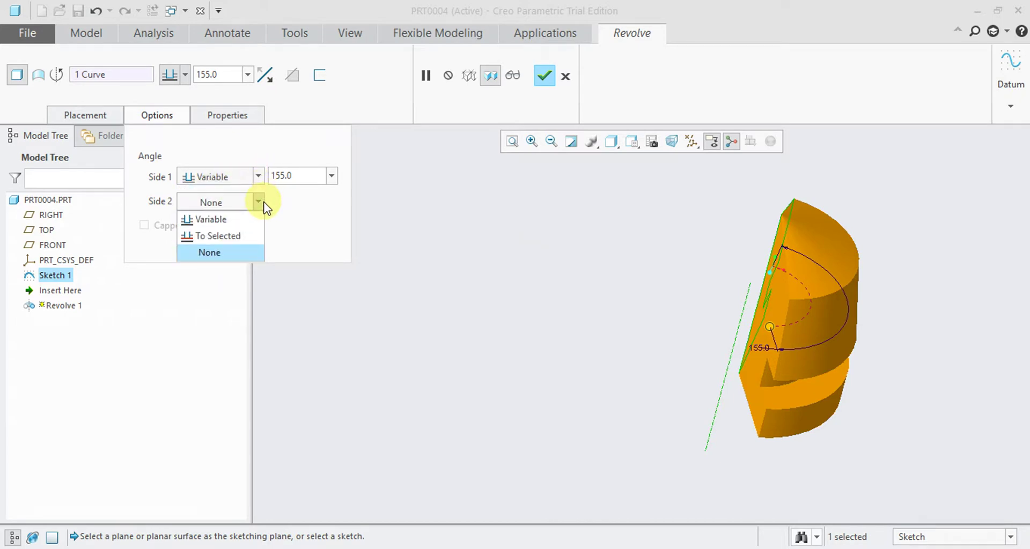
left_click(232, 225)
double_click(289, 200)
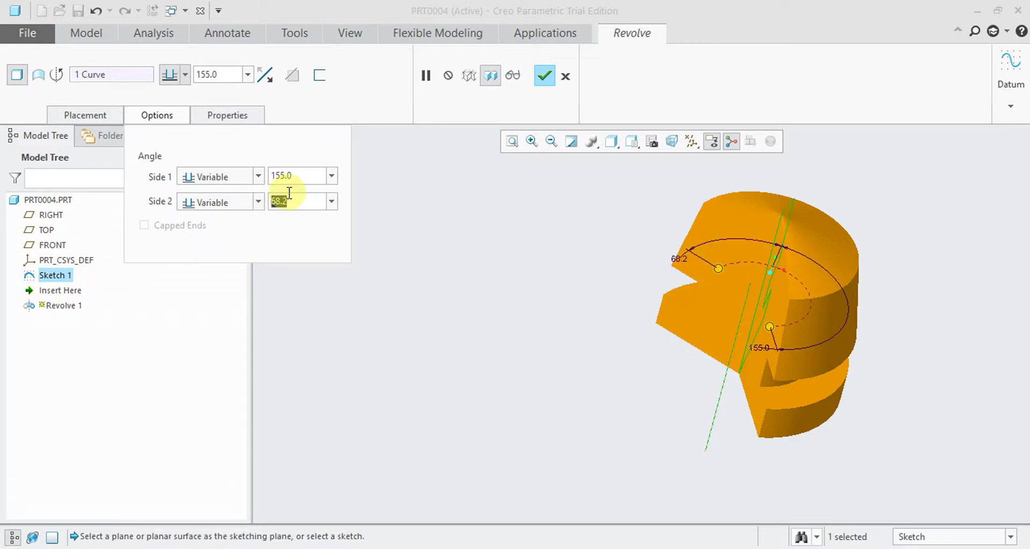
type("90")
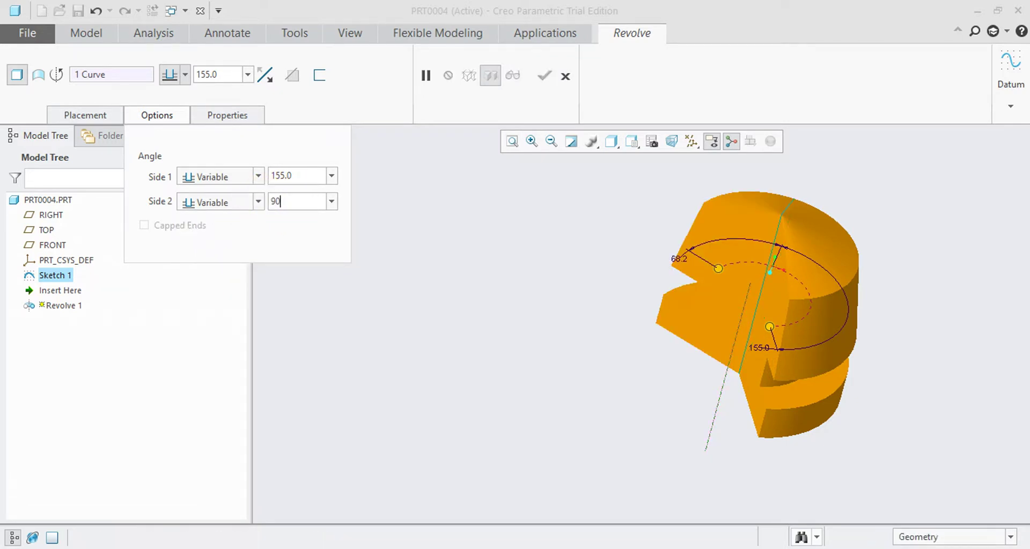
key("Return")
Drag the Side 2 angle to 103 and switch the revolve to a surface.
middle_click_drag(514, 274, 510, 295)
left_click_drag(704, 266, 671, 264)
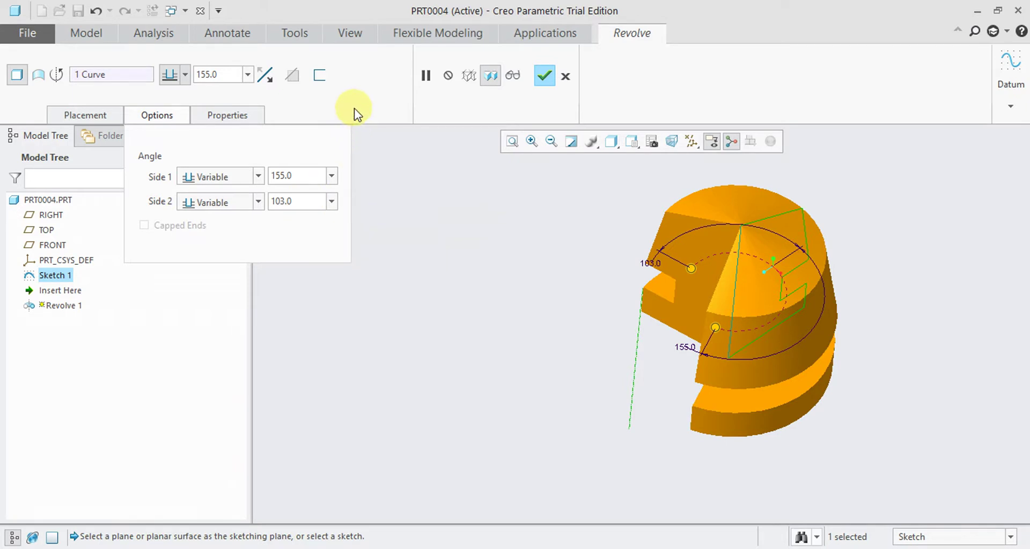
left_click(39, 75)
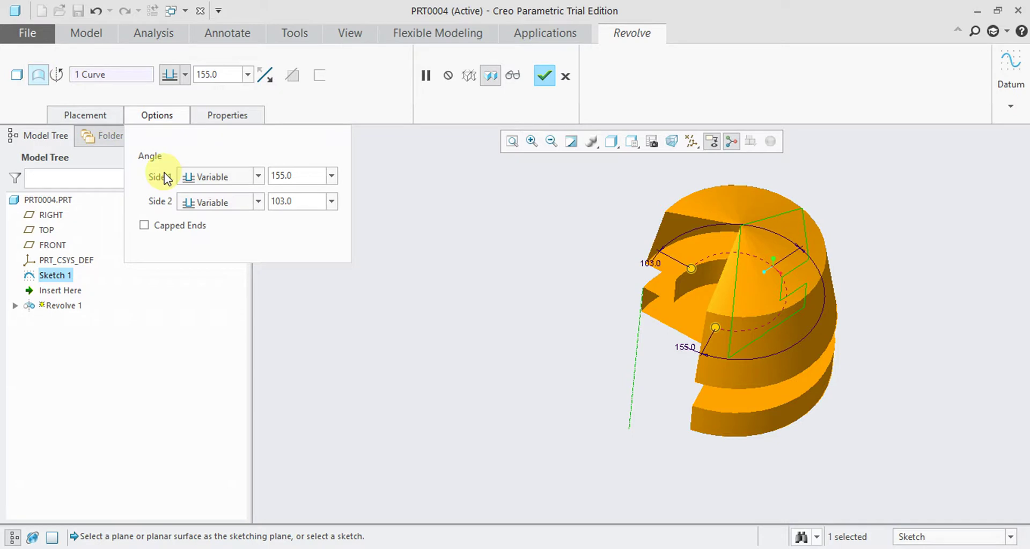
scroll(387, 278, "down", 2)
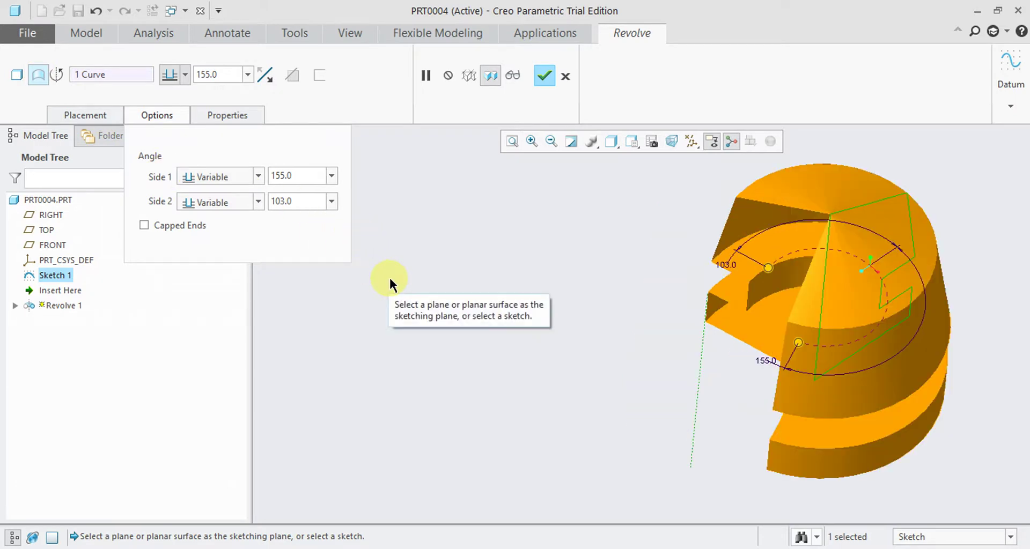
middle_click_drag(650, 264, 670, 226)
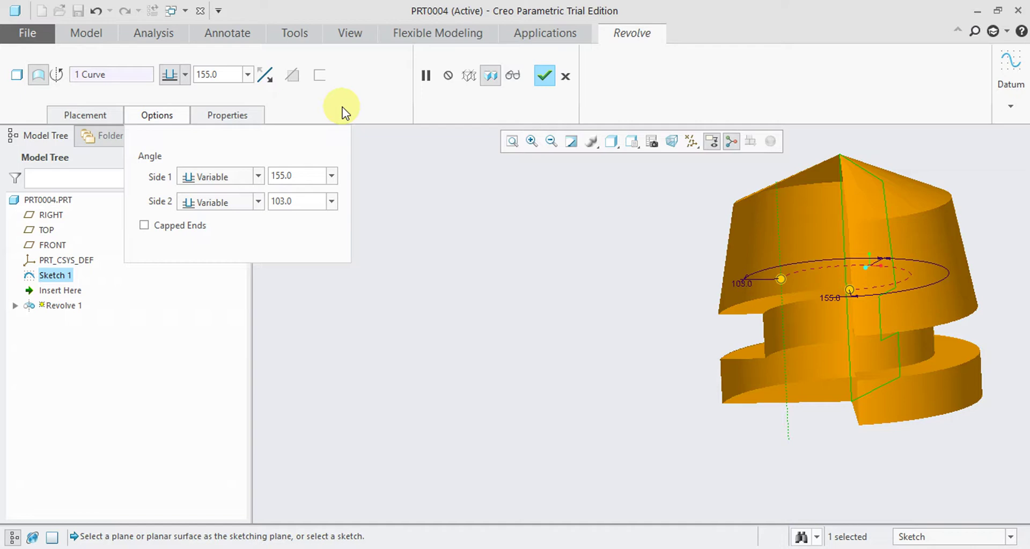
left_click(160, 226)
middle_click_drag(558, 334, 584, 327)
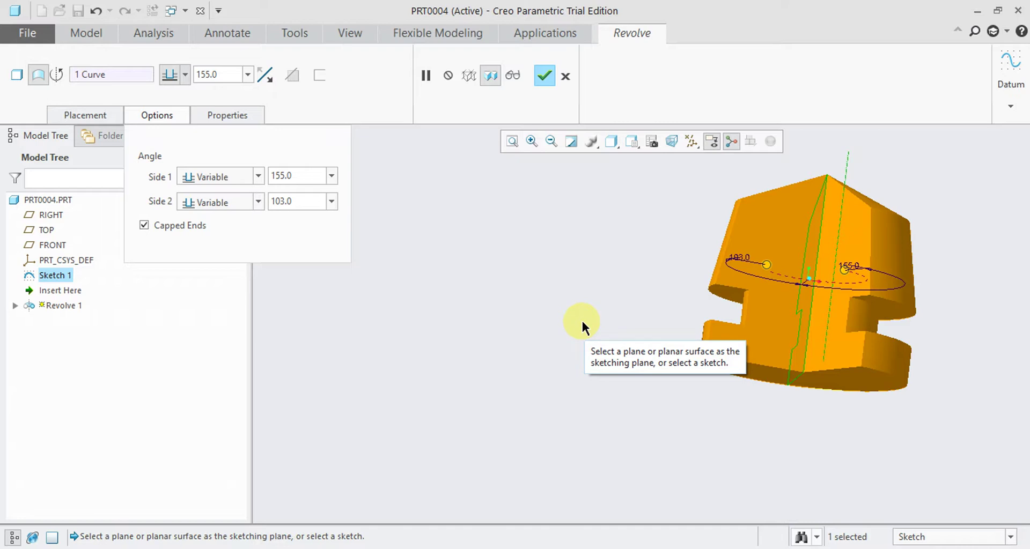
middle_click_drag(566, 290, 533, 317)
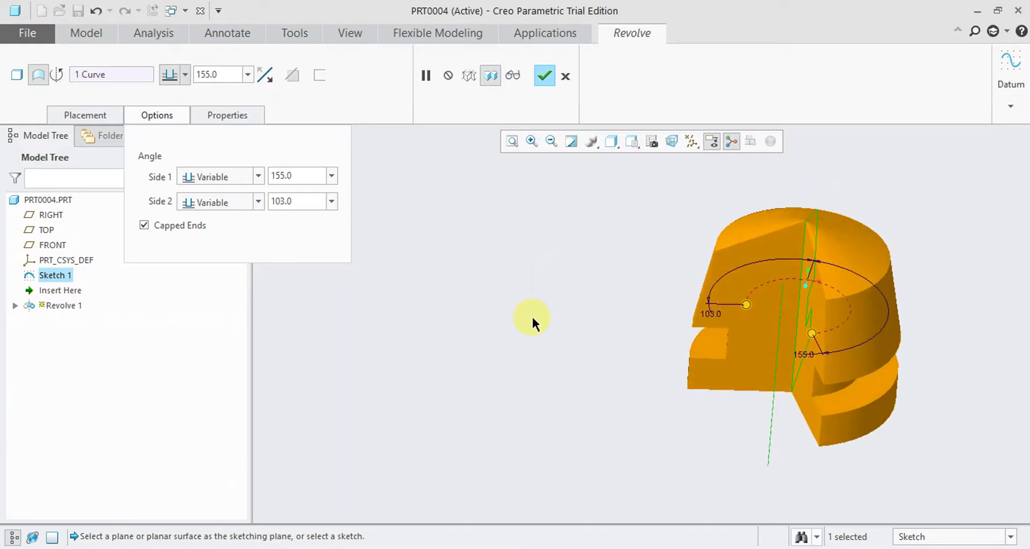
left_click(143, 228)
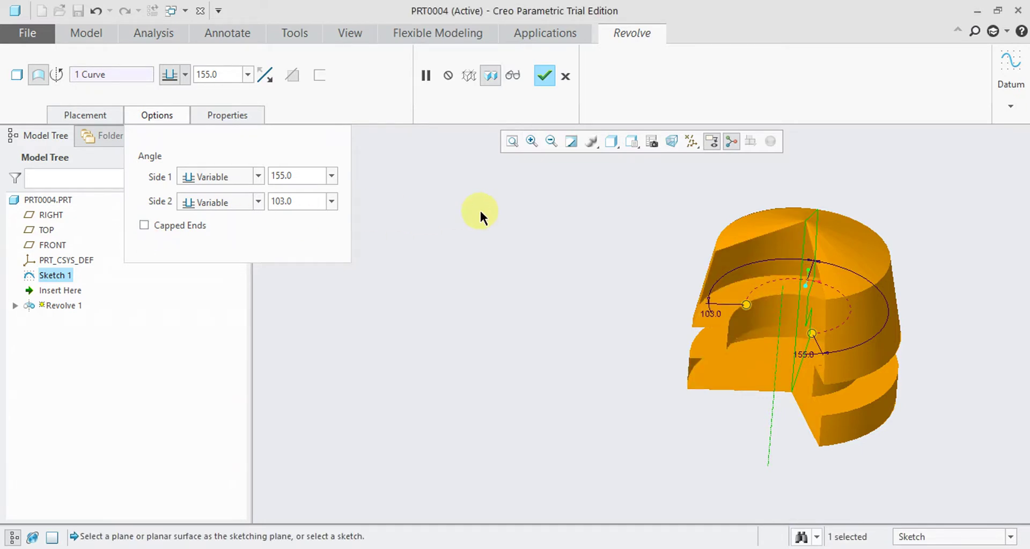
left_click(244, 114)
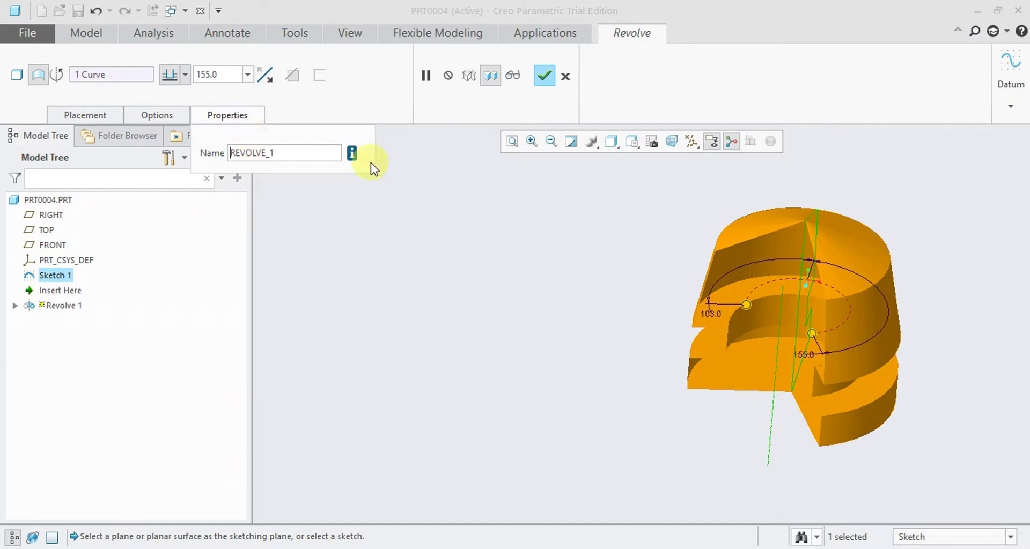
Switch the 155/103 revolve back to a solid and enable Thicken Sketch at 3.74.
left_click(350, 117)
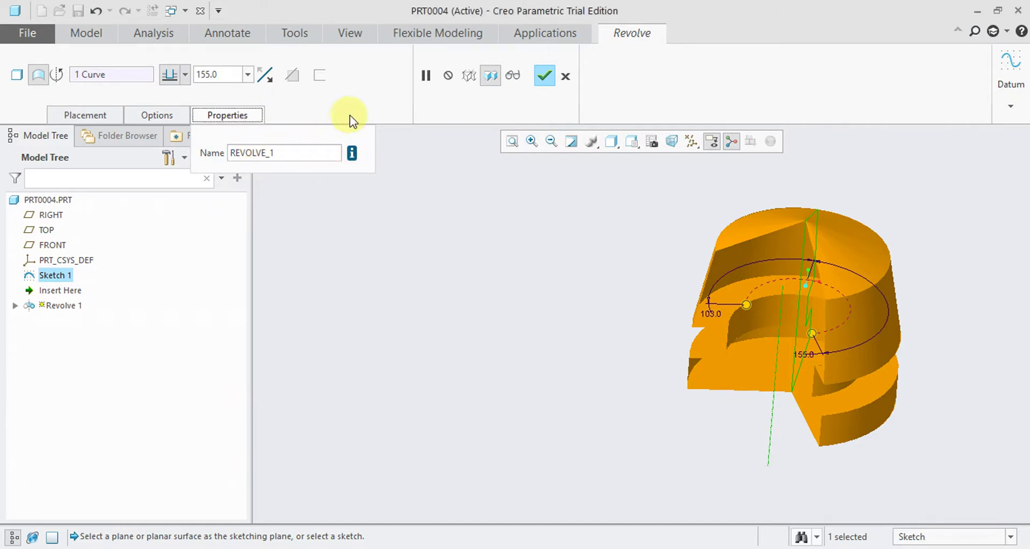
left_click(94, 115)
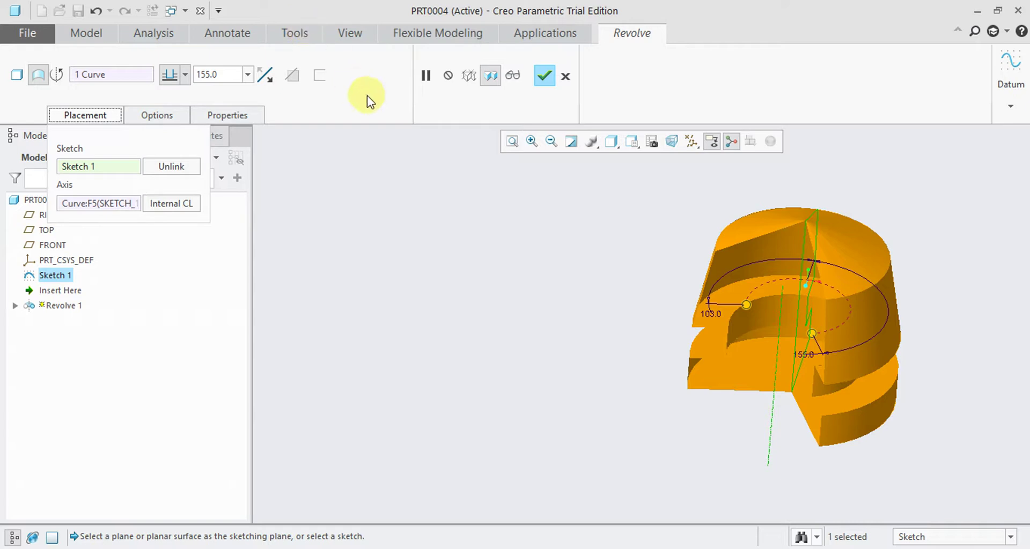
left_click(16, 75)
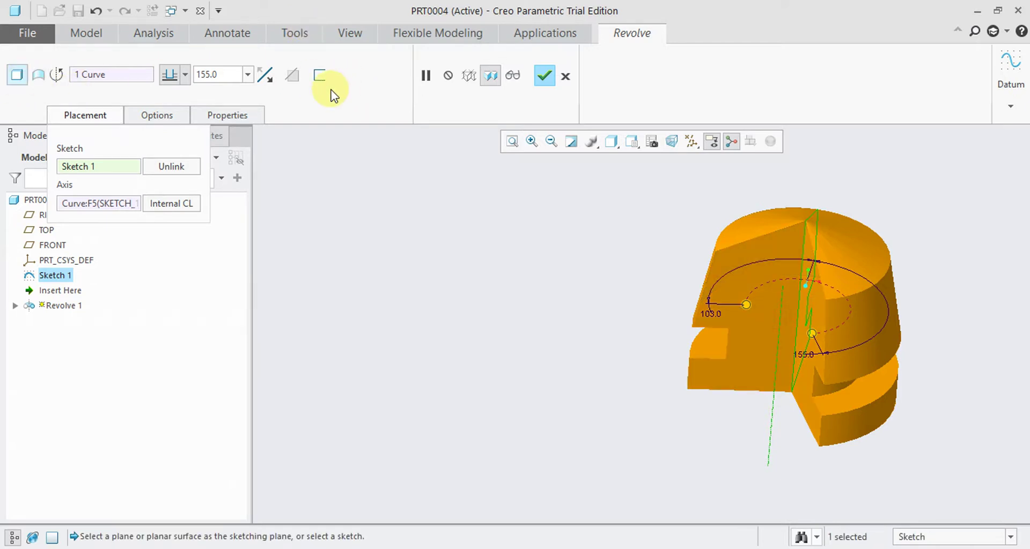
left_click(319, 75)
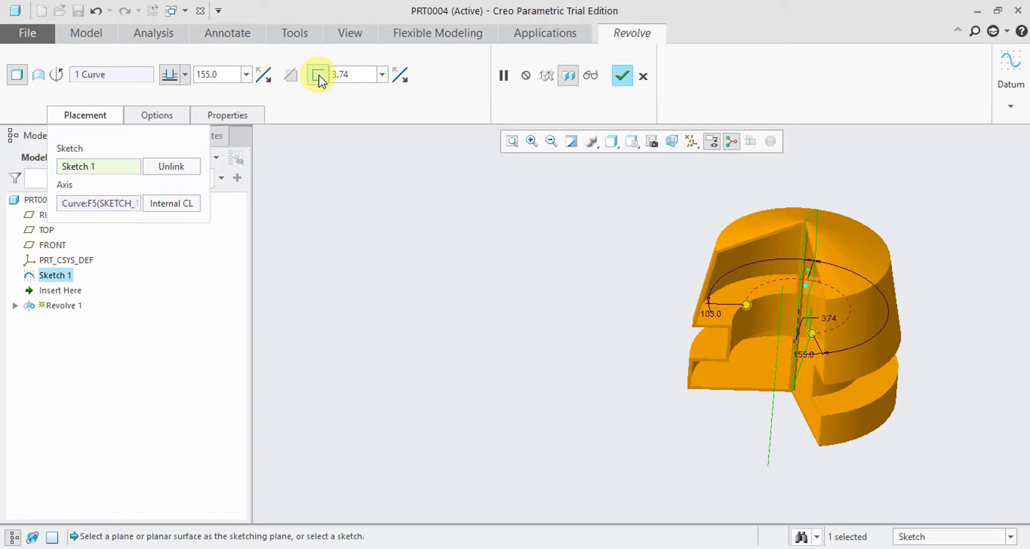
Inspect the thin-walled revolve, then cancel Revolve 1 and confirm discarding it.
middle_click_drag(694, 210, 731, 161)
scroll(826, 188, "down", 5)
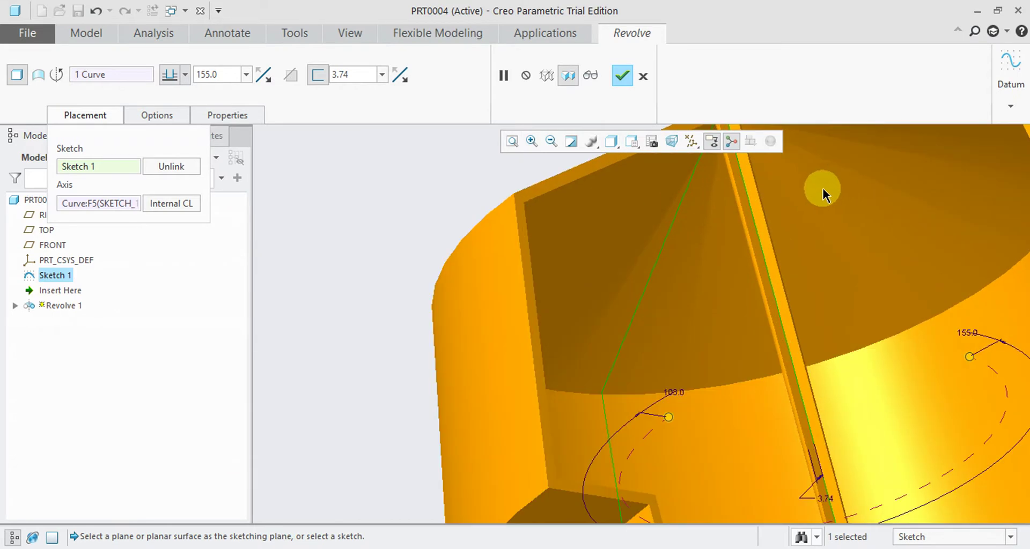
scroll(775, 214, "up", 6)
scroll(742, 316, "down", 8)
scroll(742, 317, "up", 4)
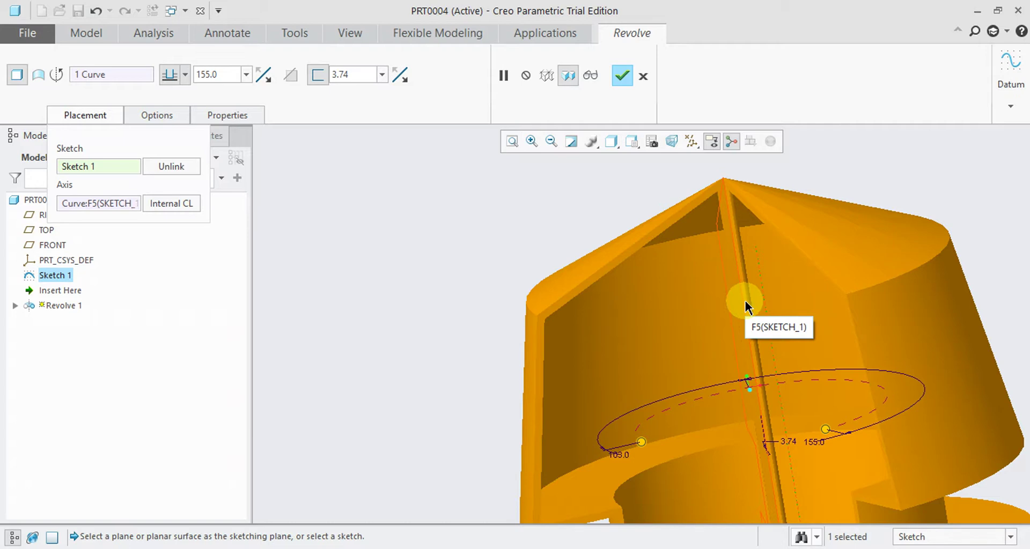
scroll(748, 300, "up", 5)
middle_click_drag(747, 301, 685, 198)
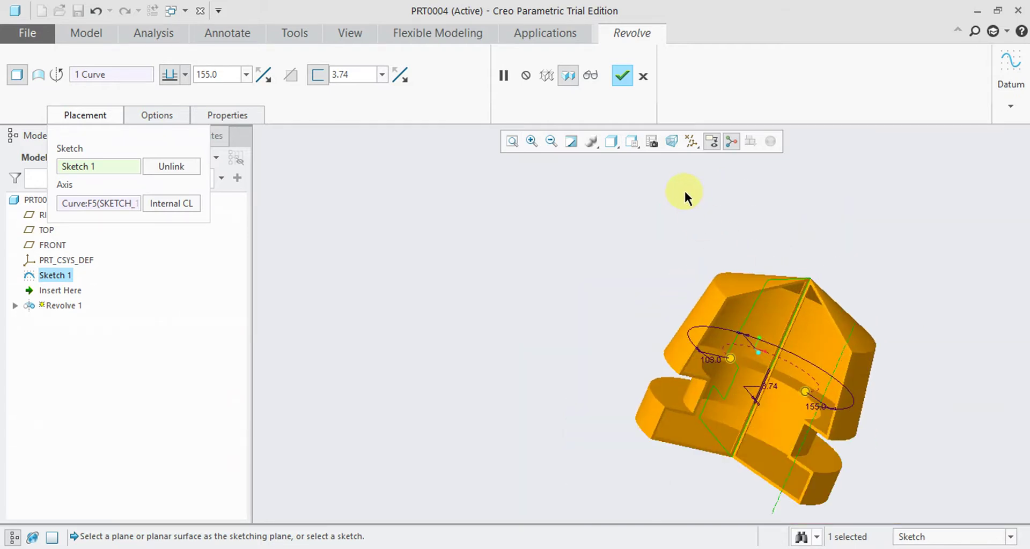
left_click(640, 81)
left_click(519, 307)
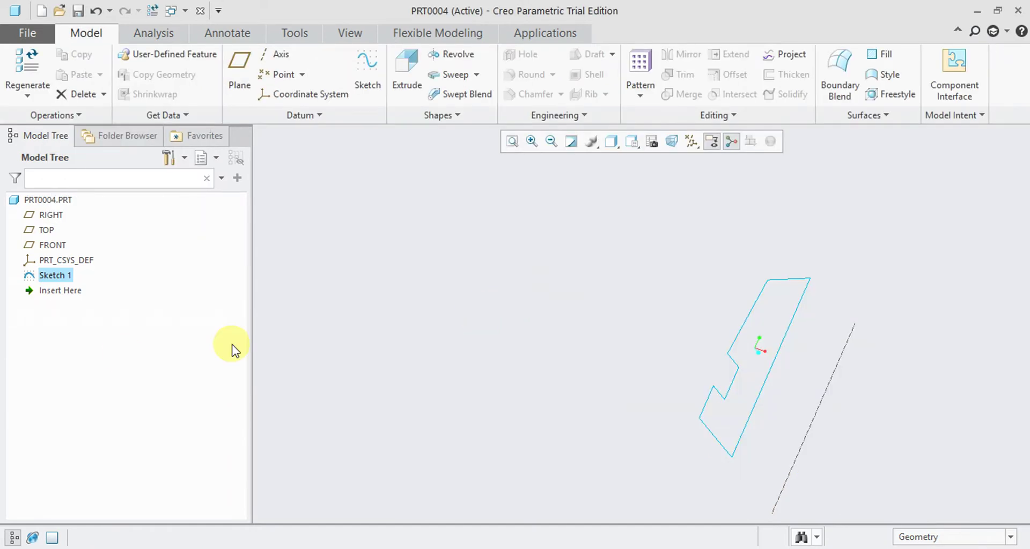
Bring up Sketch 1's context options and orbit around it without making changes.
right_click(38, 281)
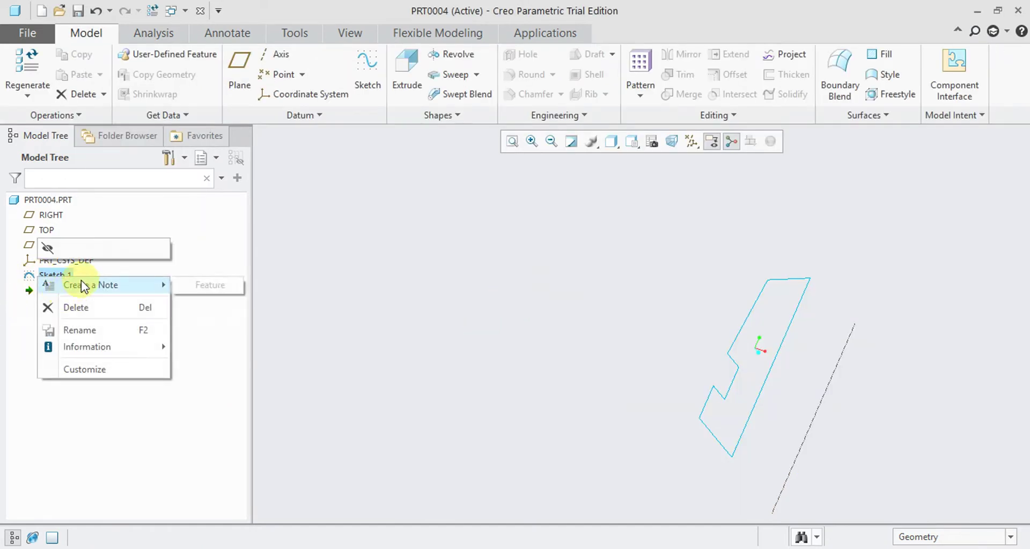
left_click(460, 280)
right_click(59, 276)
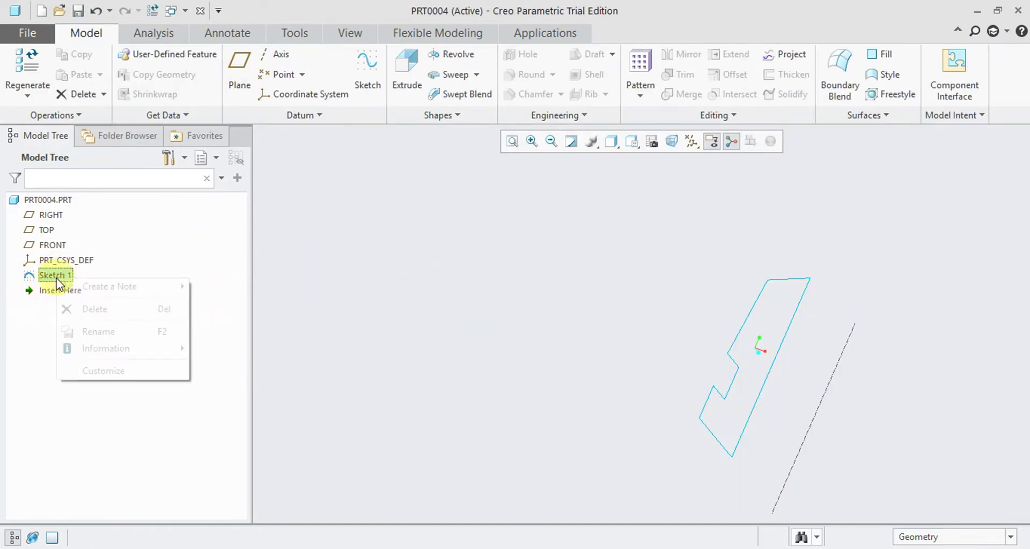
left_click(600, 320)
mouse_move(683, 336)
middle_mouse_down()
mouse_move(607, 289)
mouse_move(584, 320)
mouse_move(596, 284)
middle_mouse_up()
left_click(596, 284)
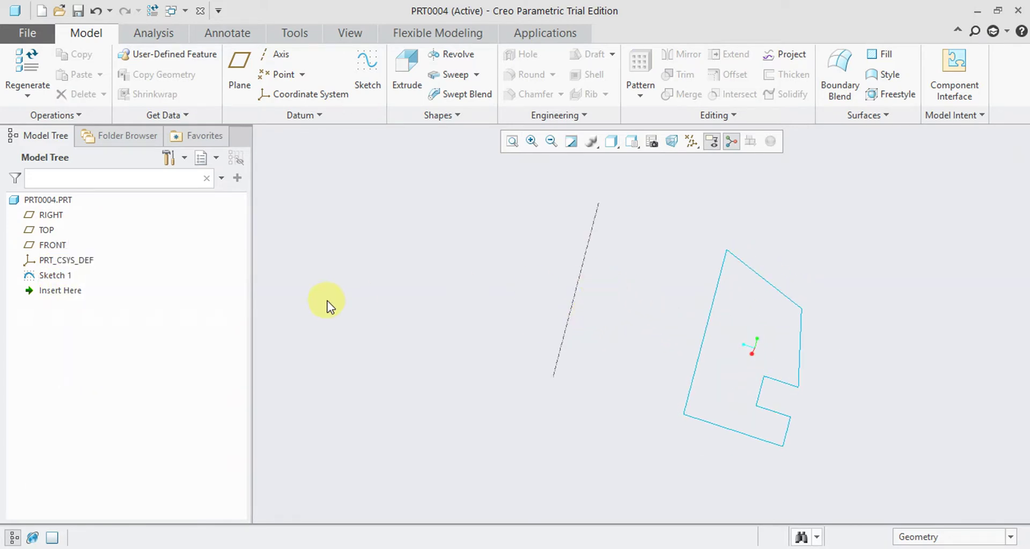
right_click(389, 254)
Edit Sketch 1's definition, delete the left vertical line, and accept the sketch.
right_click(60, 278)
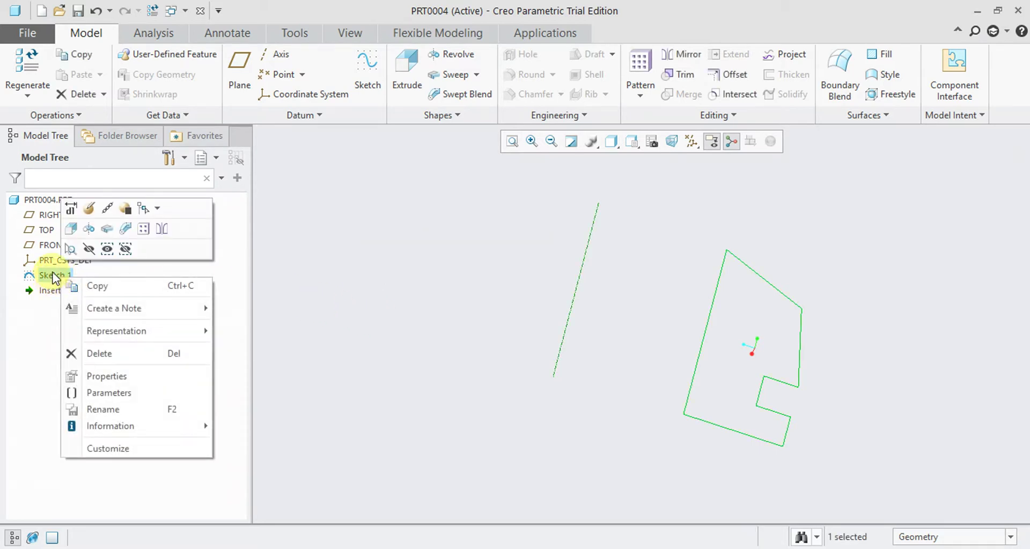
left_click(89, 209)
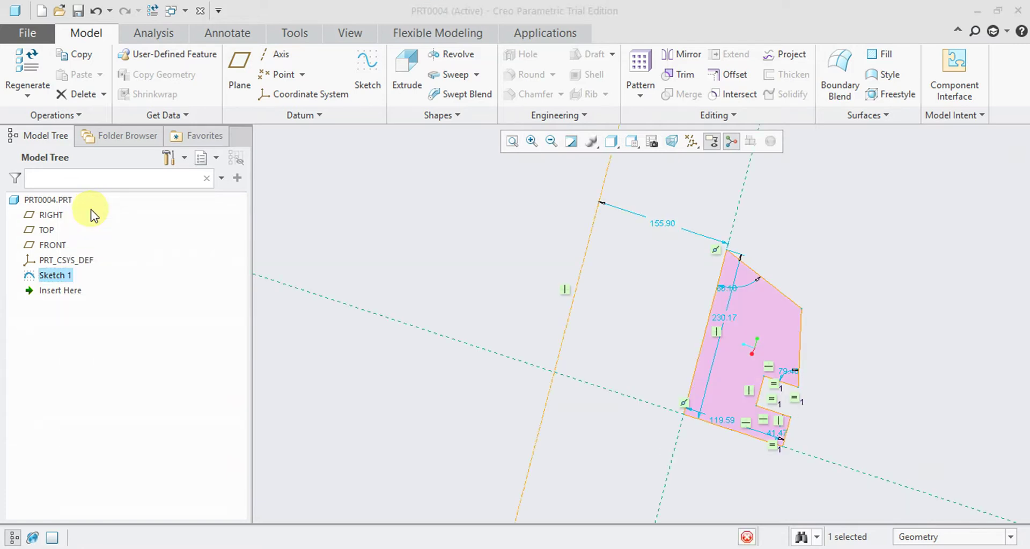
left_click(702, 350)
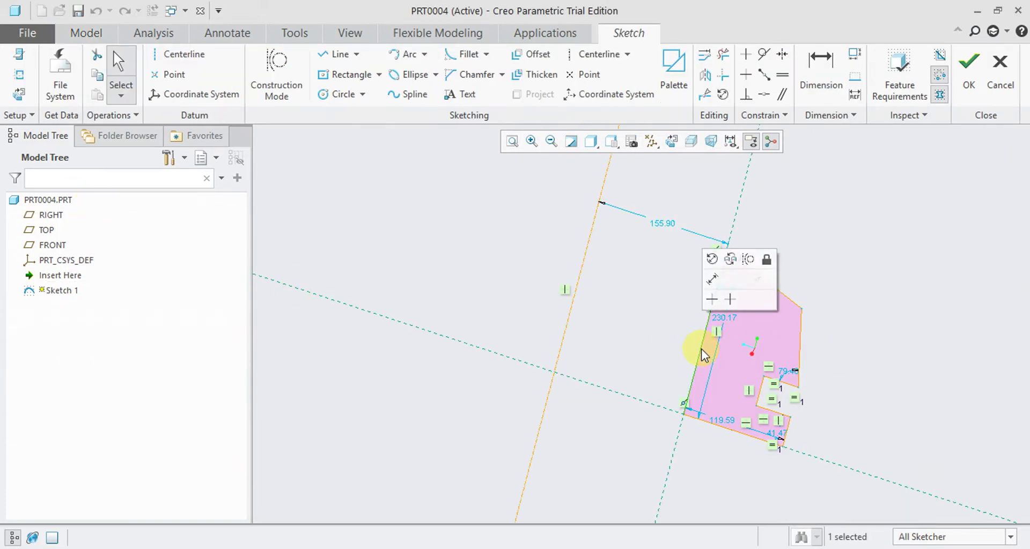
key("Delete")
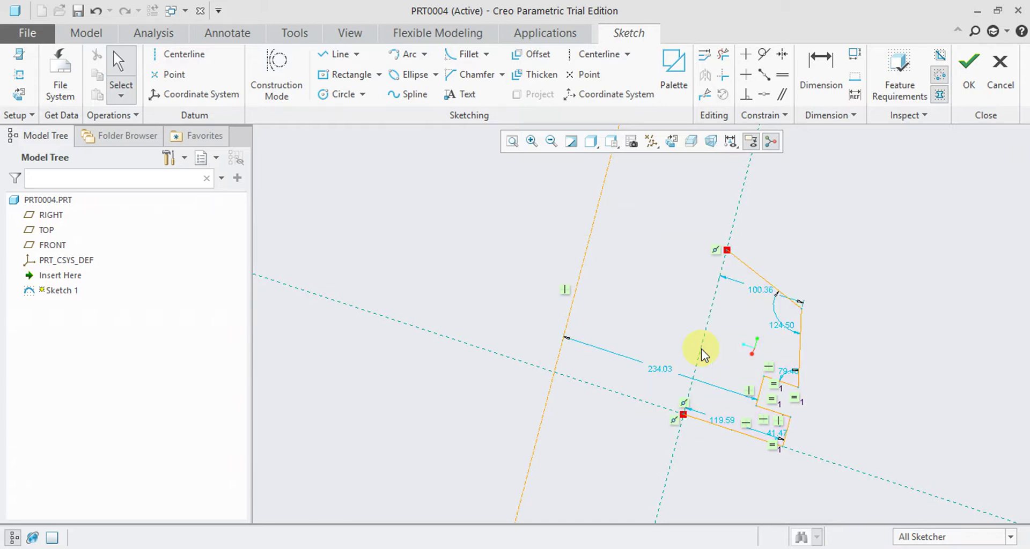
middle_click_drag(670, 324, 667, 329)
left_click(968, 73)
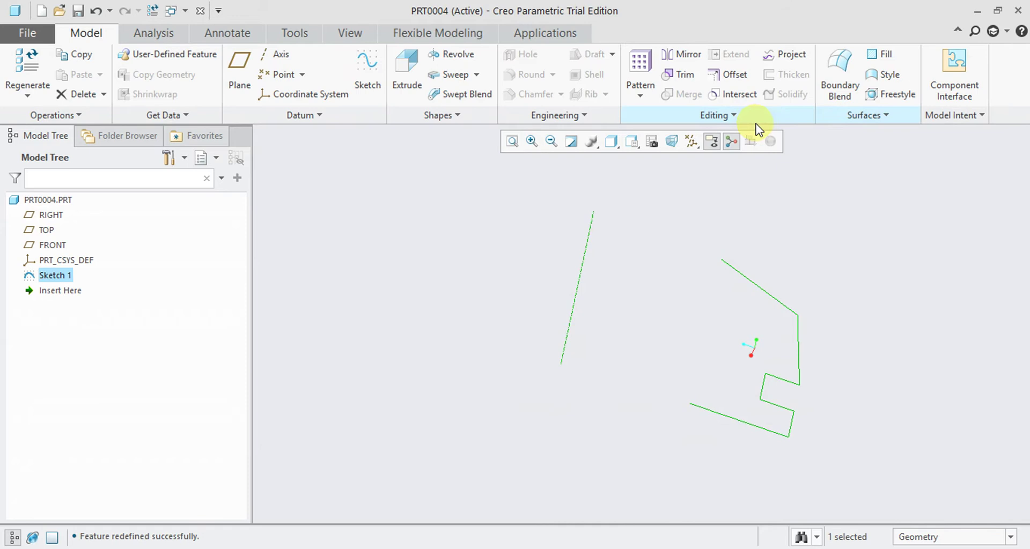
Preview an extrude of the open sketch, then cancel it.
left_click(408, 64)
middle_click_drag(584, 363, 671, 330)
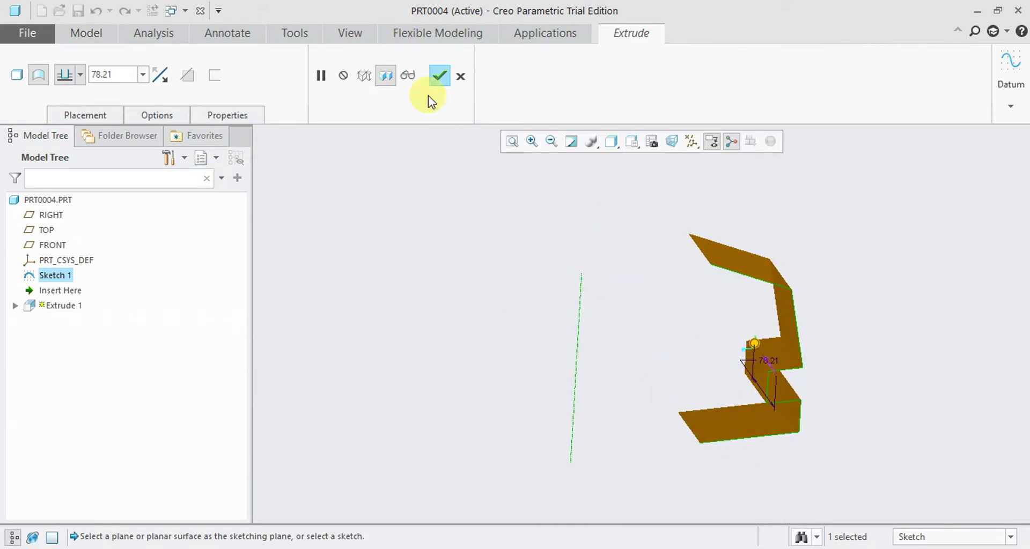
left_click(469, 74)
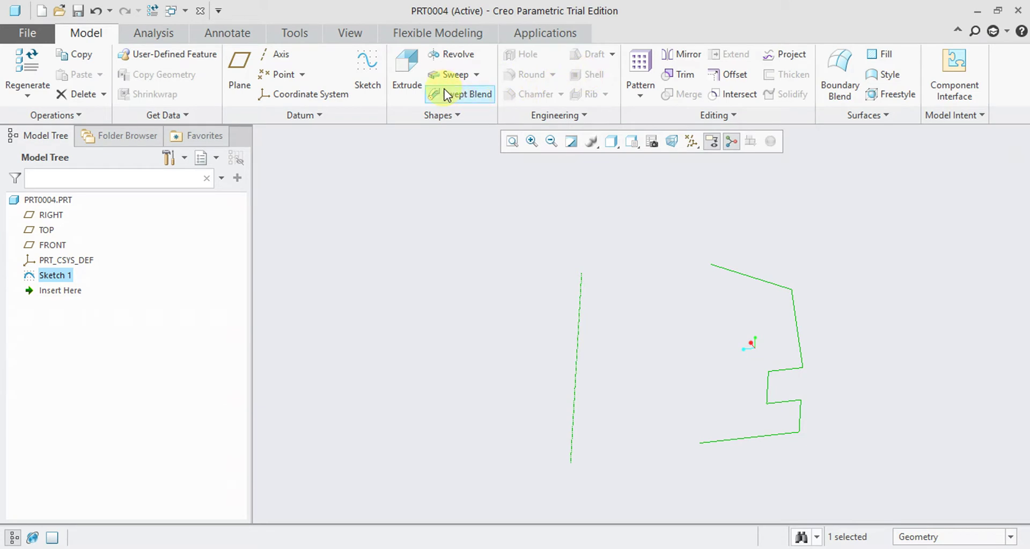
Start a 360° thin-walled revolve 3.74 thick and flip the wall side.
left_click(455, 63)
middle_click_drag(558, 333, 663, 343)
left_click(16, 74)
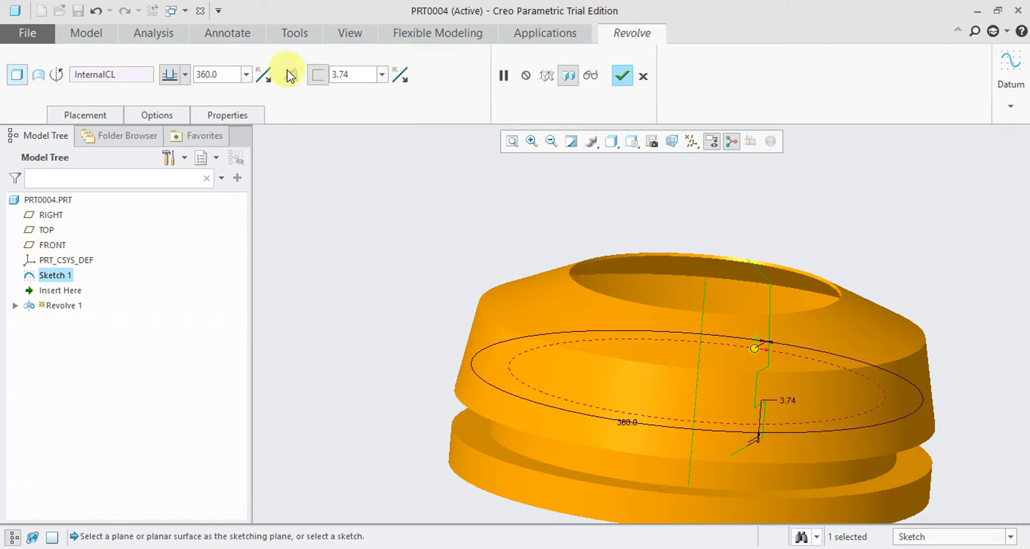
middle_click_drag(433, 213, 453, 223)
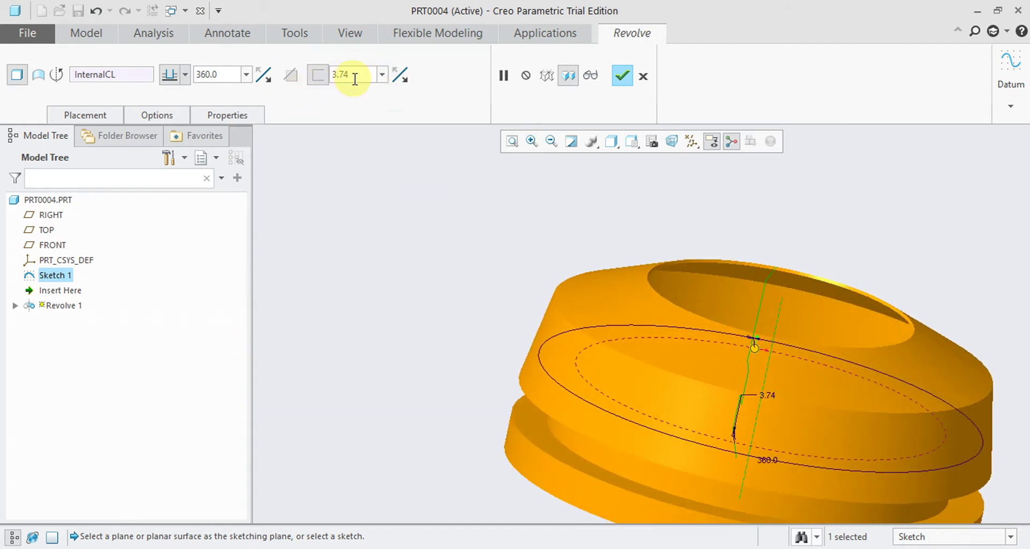
left_click(396, 76)
Set the revolve wall thickness to 5.00, checking it on both sides.
left_click(397, 76)
left_click(396, 76)
double_click(349, 73)
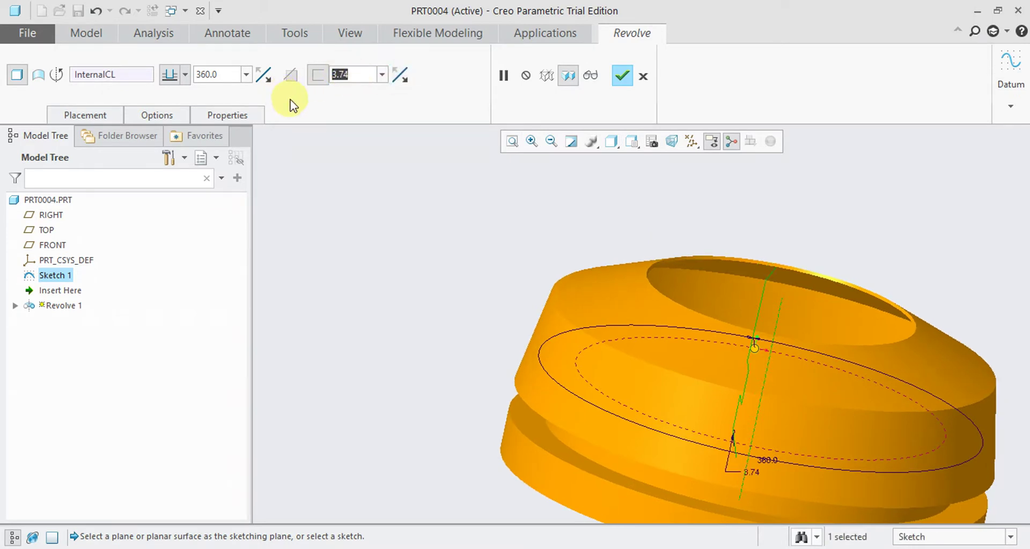
type("5")
key("Return")
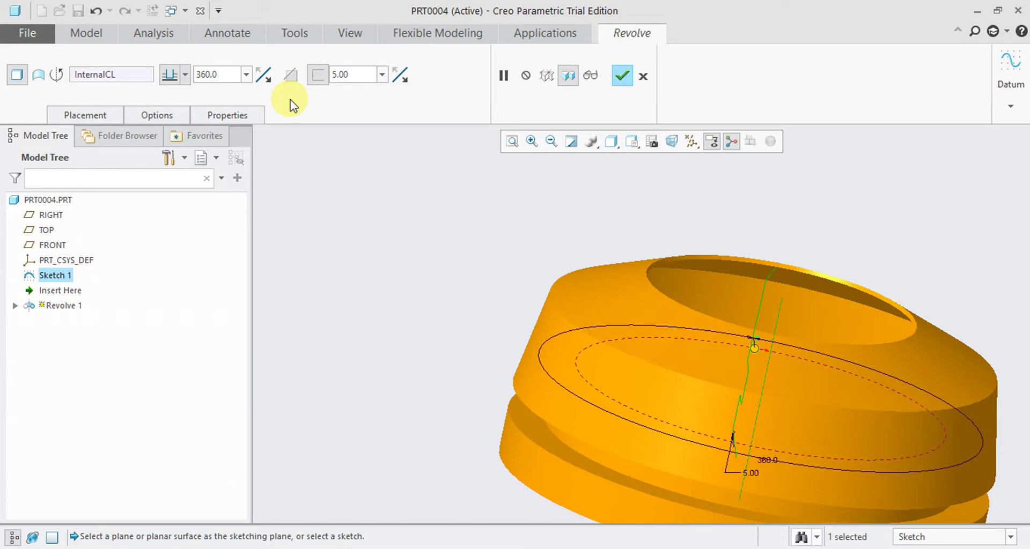
left_click(399, 78)
left_click(399, 78)
left_click(397, 80)
scroll(480, 292, "up", 3)
mouse_move(481, 292)
middle_mouse_down()
mouse_move(473, 350)
mouse_move(453, 292)
mouse_move(472, 284)
middle_mouse_up()
Show coordinate systems in the datum filter and start choosing a new revolve axis.
left_click(692, 142)
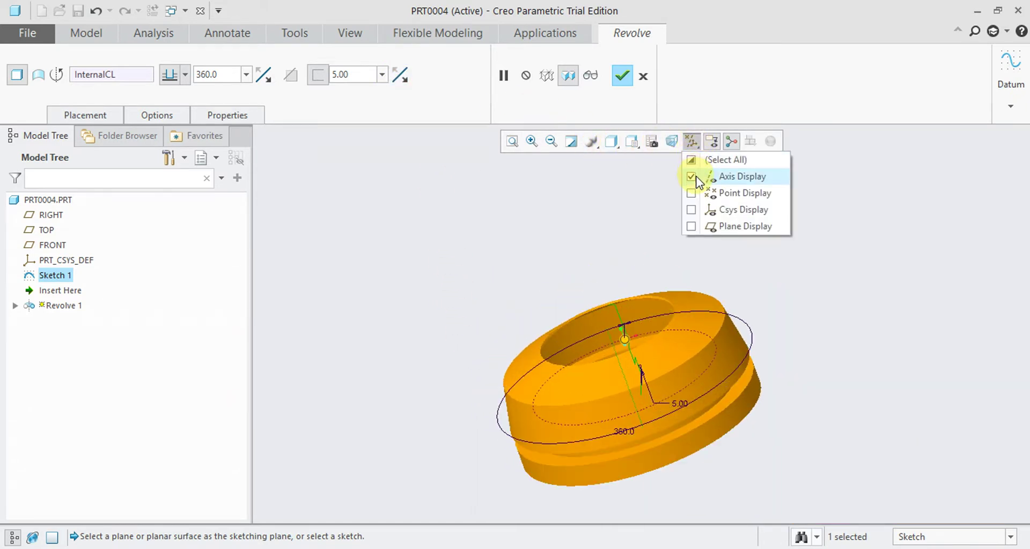
left_click(692, 209)
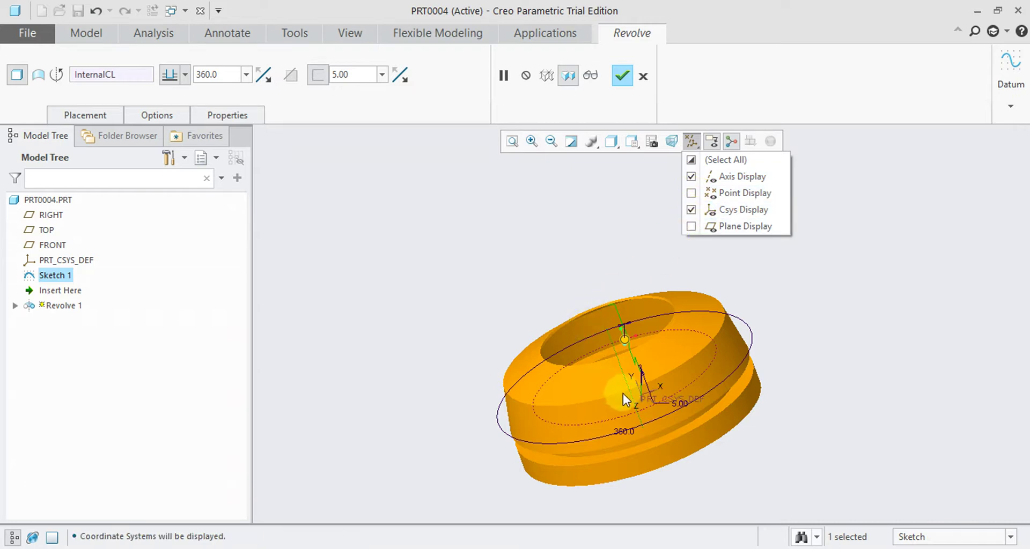
left_click(131, 76)
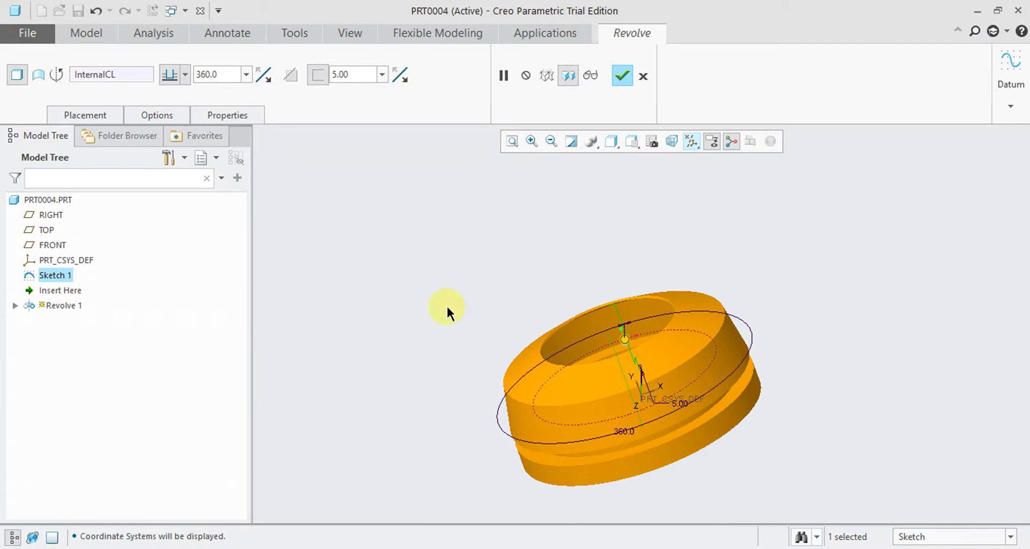
left_click(96, 114)
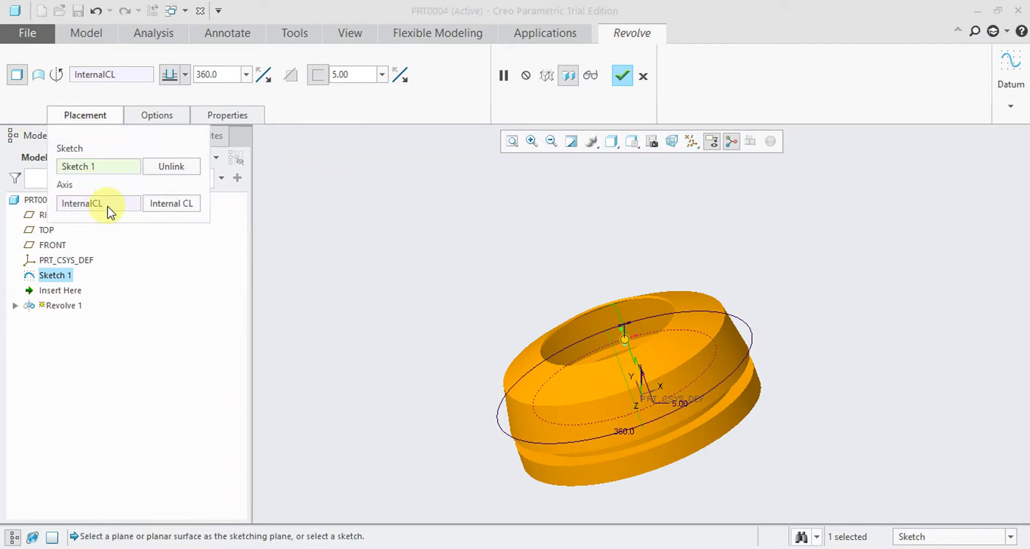
left_click(108, 204)
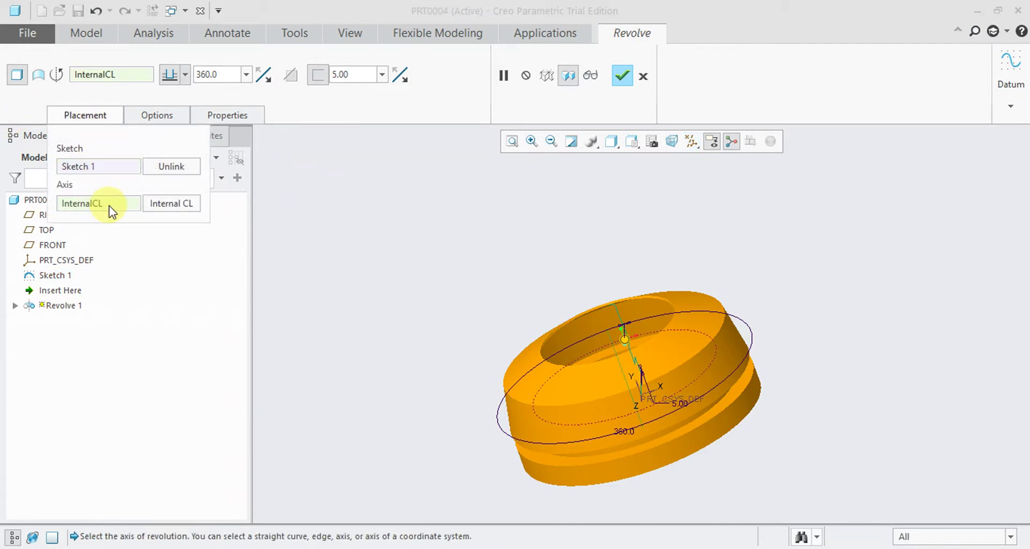
Revolve about the coordinate system's Y axis and set the angle to 215°.
left_click(639, 387)
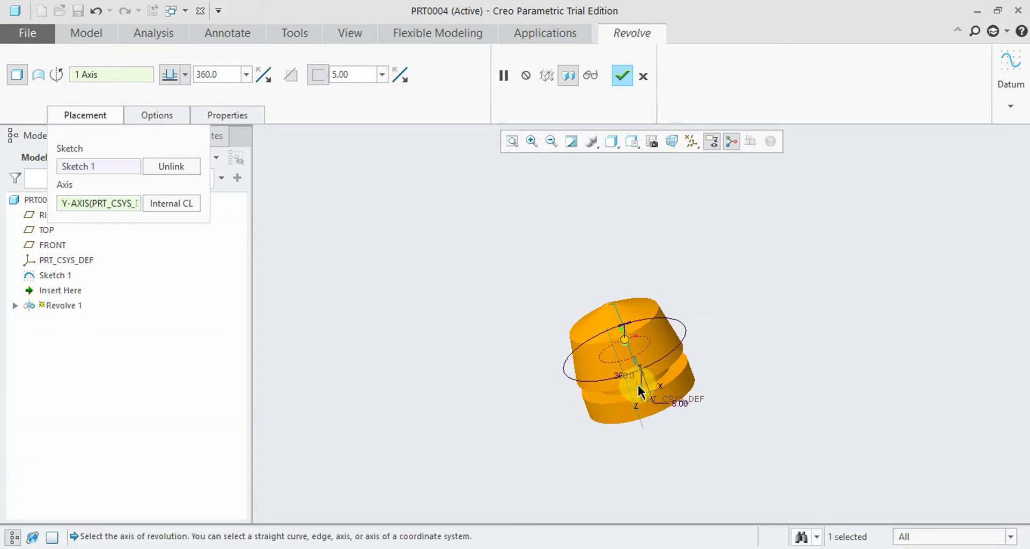
middle_click_drag(643, 393, 620, 341)
left_click_drag(621, 341, 733, 313)
middle_click_drag(498, 378, 591, 368)
scroll(591, 368, "up", 10)
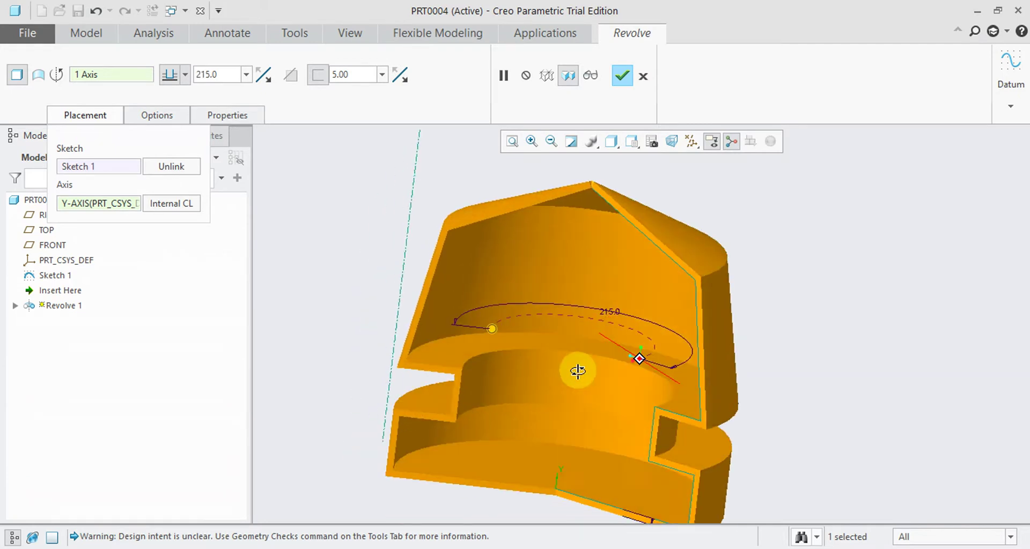
middle_click_drag(576, 371, 563, 377)
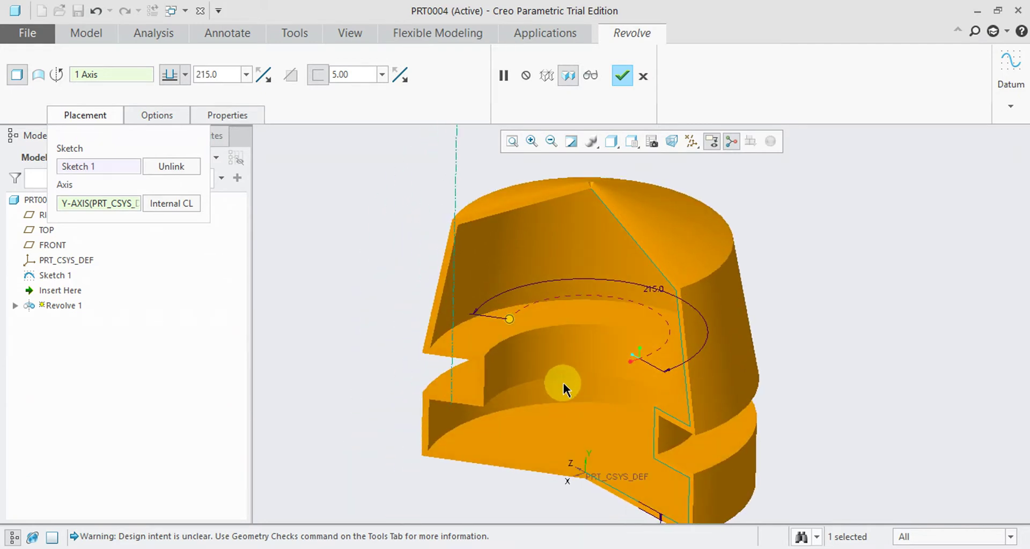
scroll(629, 219, "up", 5)
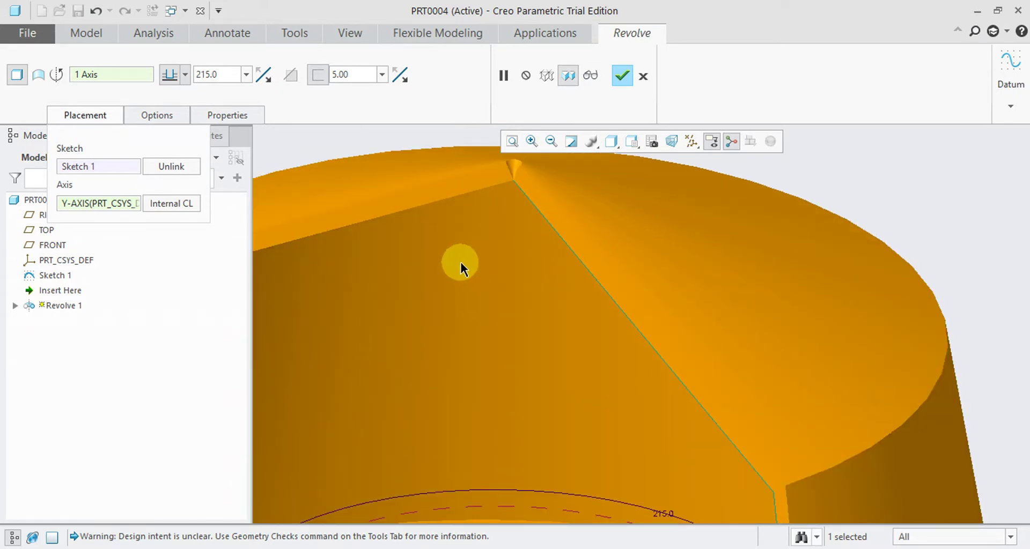
scroll(508, 198, "up", 3)
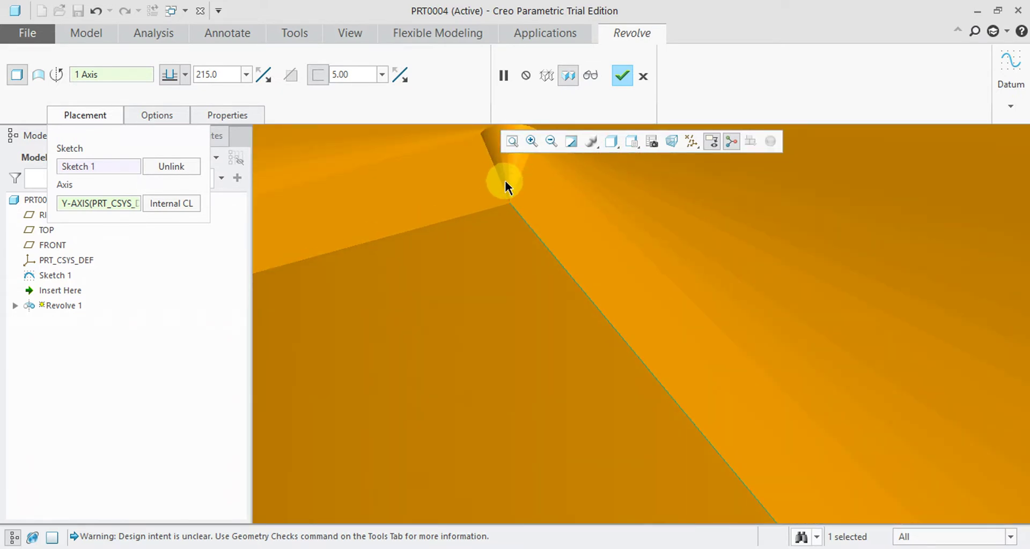
Flip the 5.00 wall side away and back to restore the solid shell preview.
left_click(404, 74)
scroll(536, 257, "down", 6)
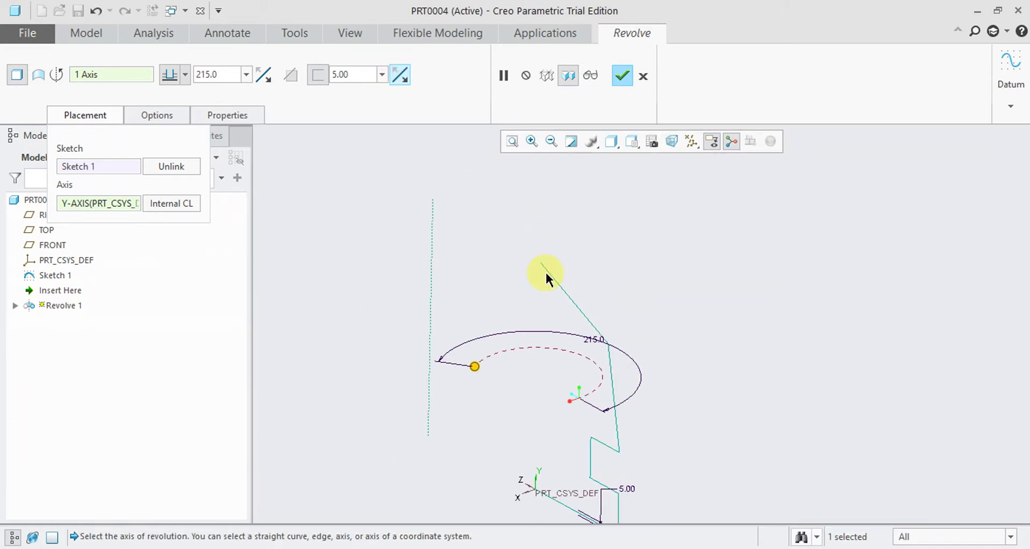
middle_click_drag(543, 271, 554, 285)
scroll(568, 262, "up", 3)
scroll(568, 266, "down", 3)
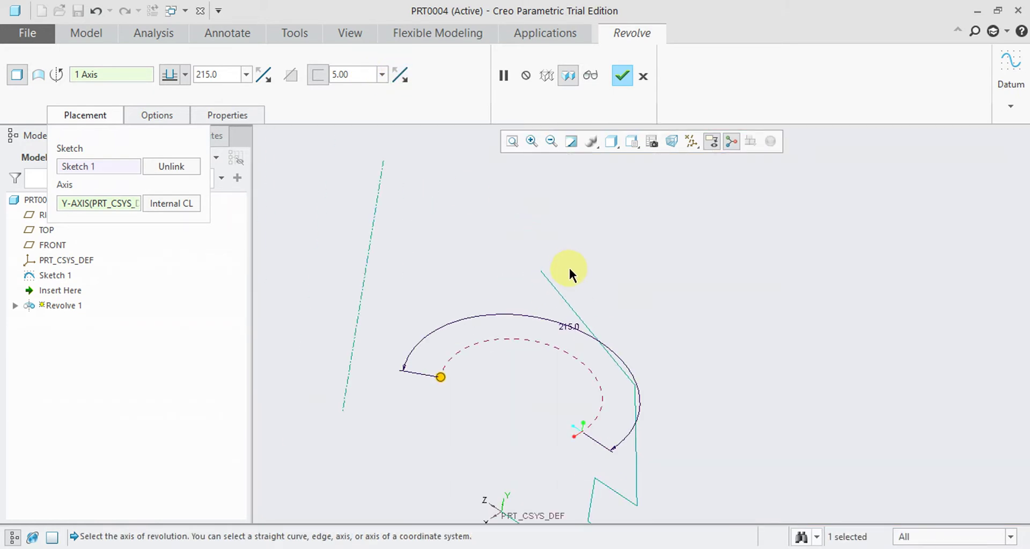
left_click(396, 79)
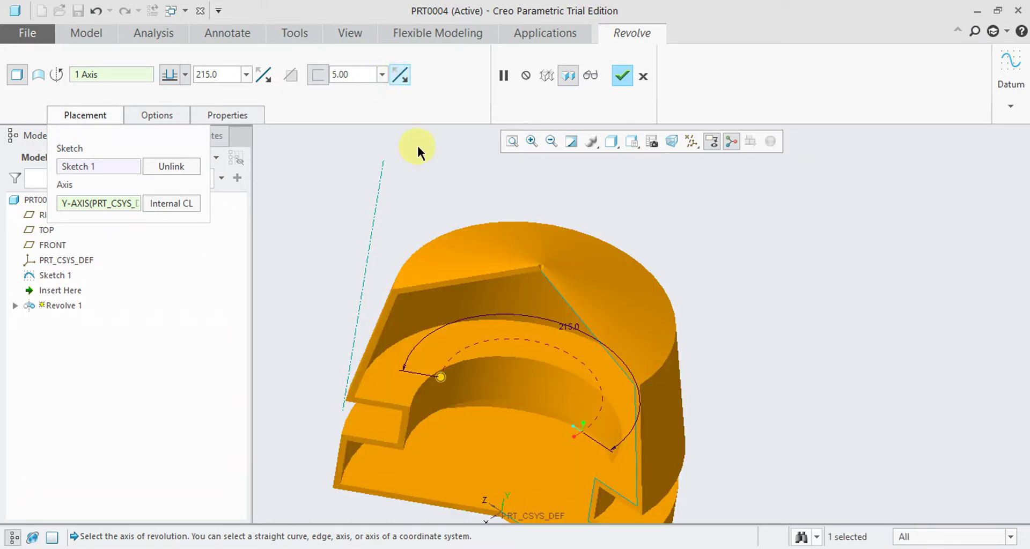
Set Revolve 1's wall thickness to 0.50 after 0.05 is rejected as out of range.
scroll(607, 322, "up", 3)
double_click(352, 75)
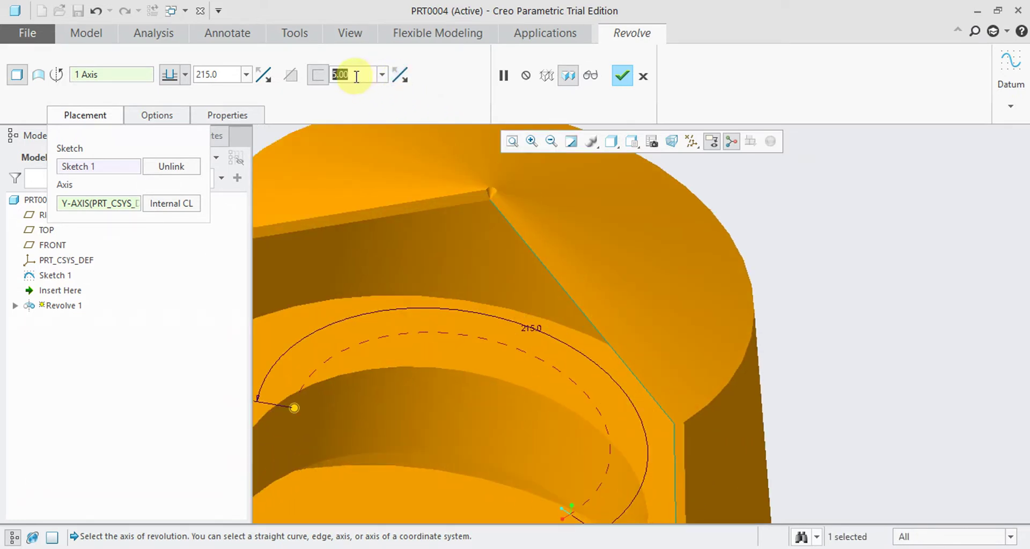
type(".05")
key("Return")
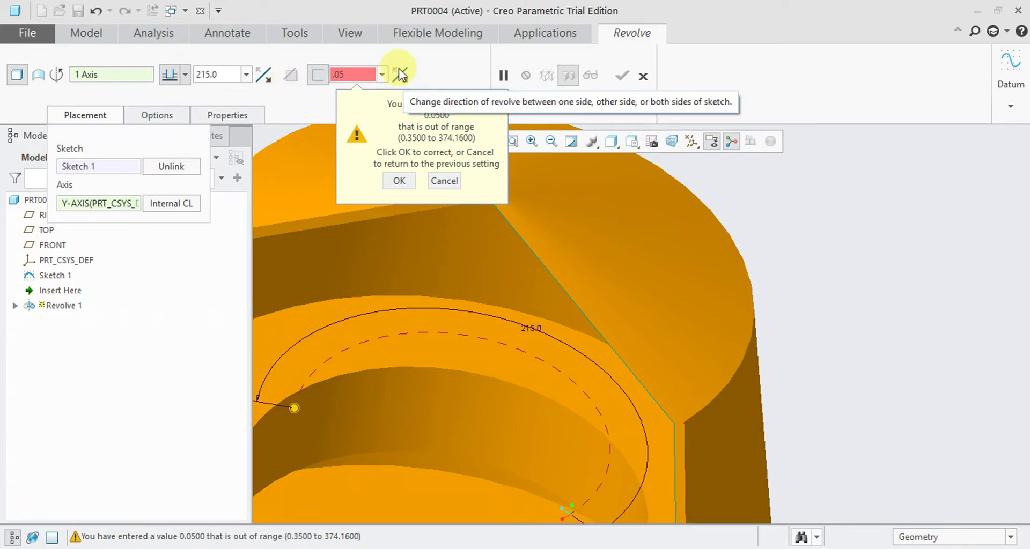
left_click(399, 180)
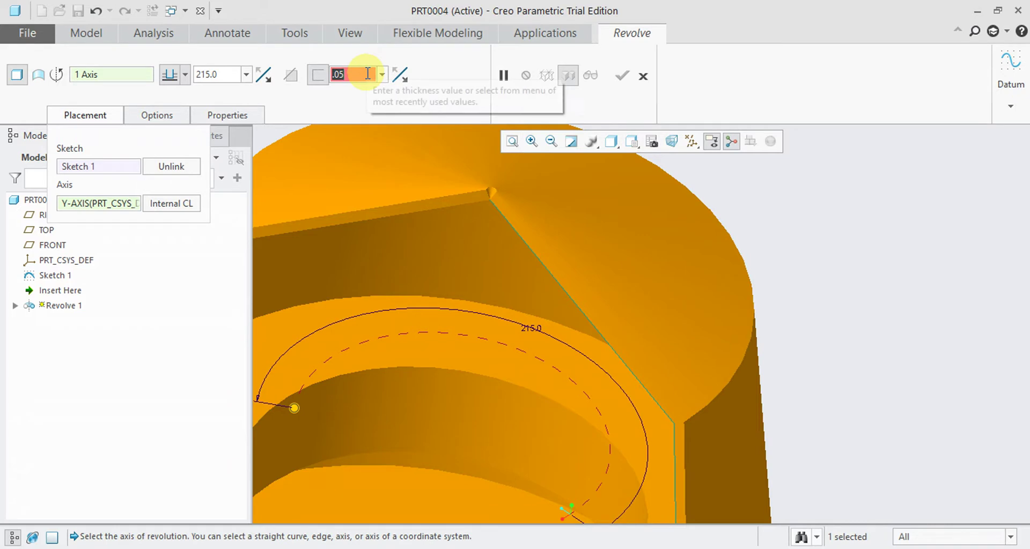
type(".5")
key("Return")
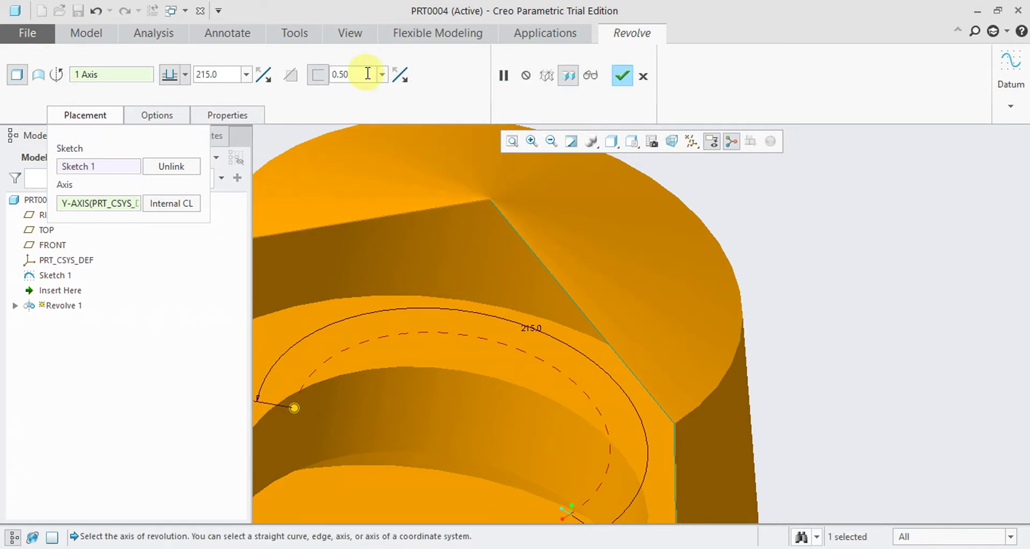
Flip the thin wall to the other side of the profile.
scroll(473, 224, "up", 3)
scroll(384, 278, "up", 5)
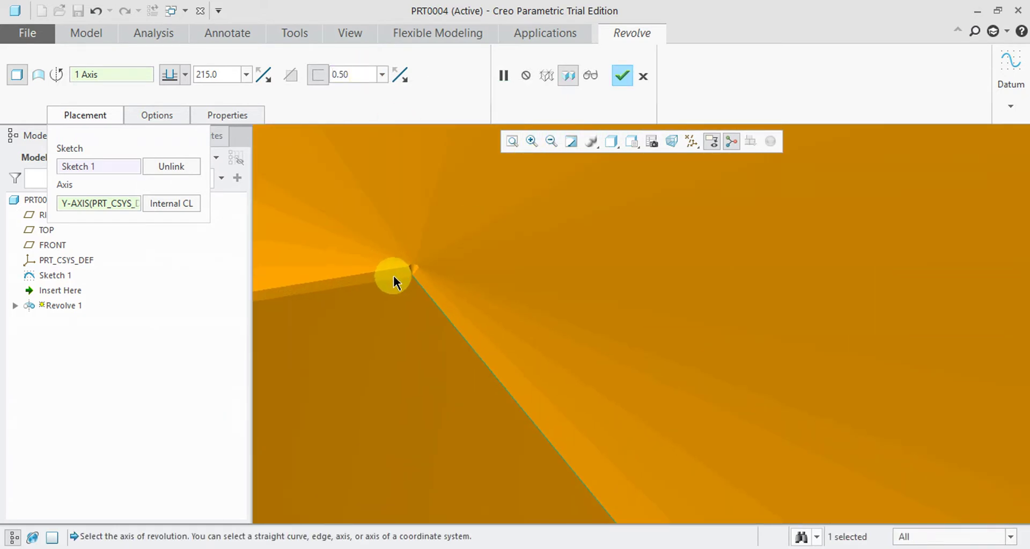
left_click(399, 73)
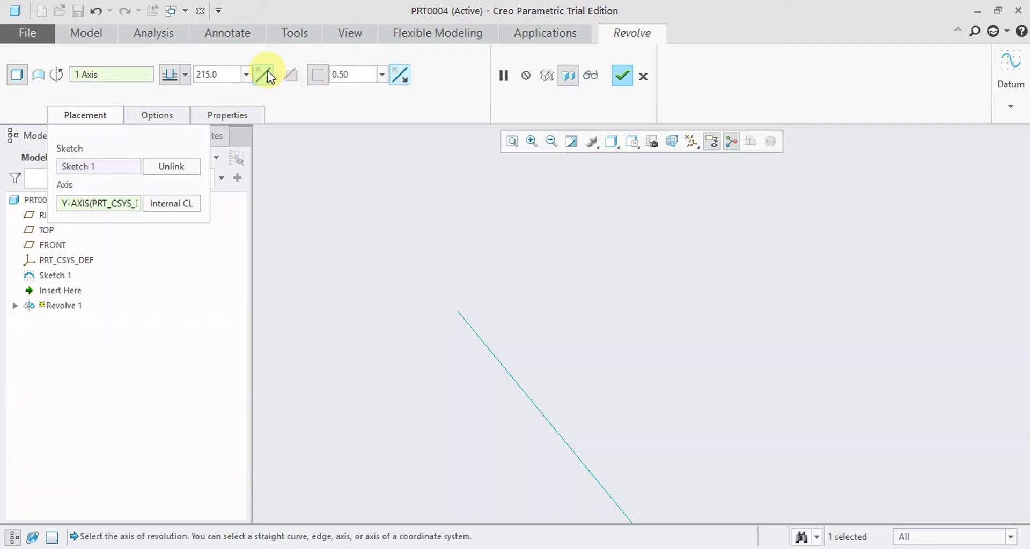
Flip the wall back and revolve about the sketch's internal centerline again.
left_click(400, 74)
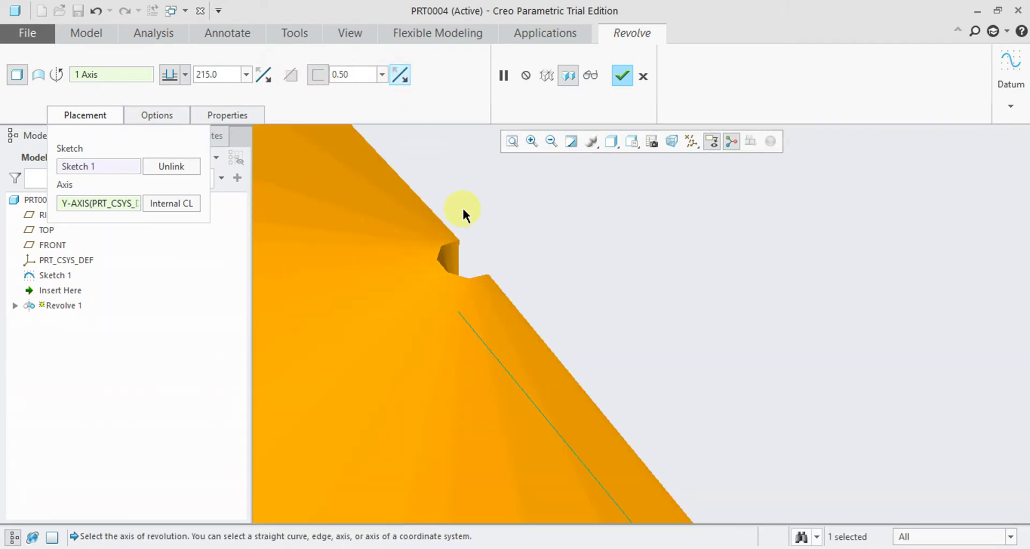
scroll(467, 223, "down", 5)
mouse_move(472, 229)
middle_mouse_down()
mouse_move(377, 243)
mouse_move(412, 283)
mouse_move(338, 228)
mouse_move(333, 209)
mouse_move(380, 260)
mouse_move(340, 248)
mouse_move(319, 228)
middle_mouse_up()
scroll(343, 208, "down", 3)
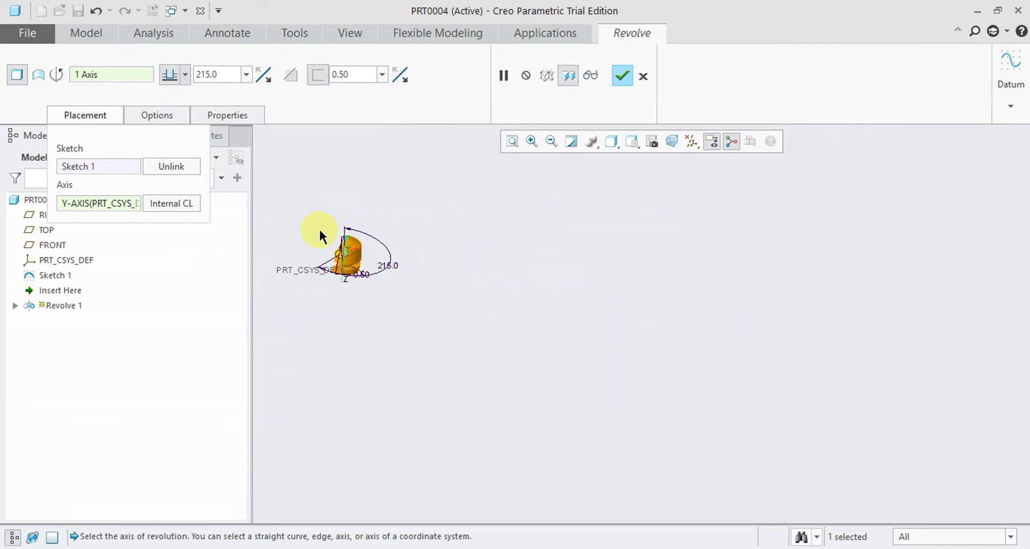
scroll(256, 232, "up", 4)
left_click(162, 205)
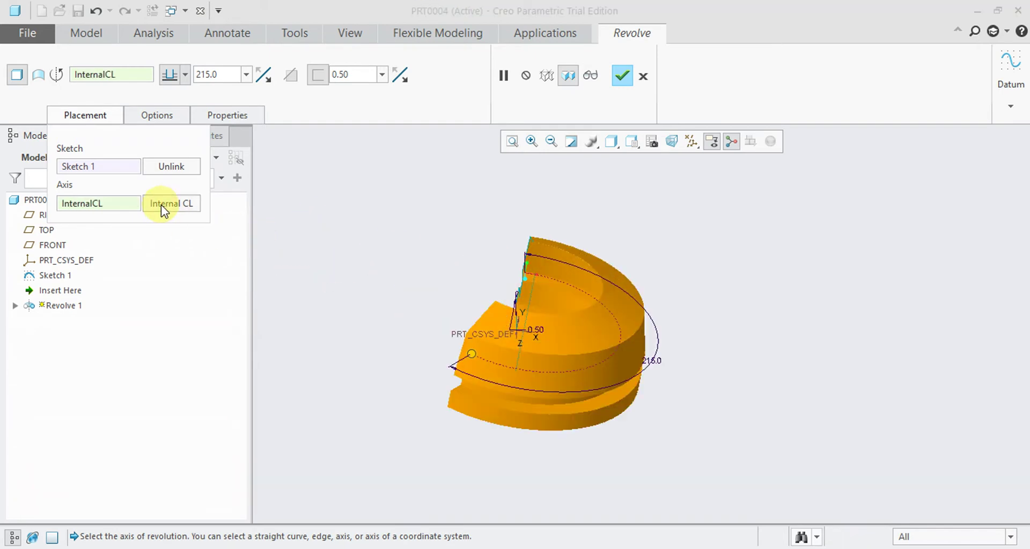
Change the revolve wall thickness to 10.00.
middle_click_drag(501, 354, 492, 283)
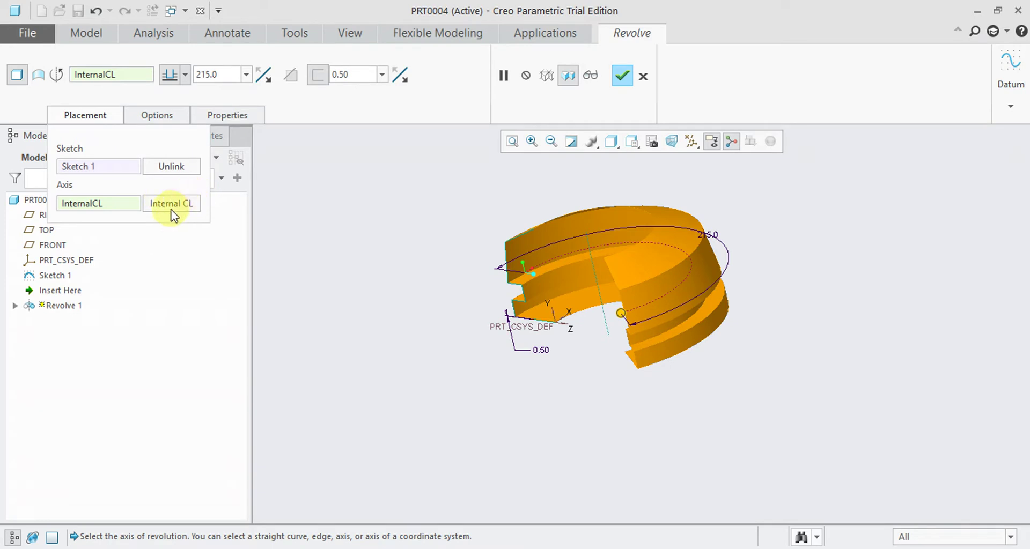
middle_click_drag(533, 274, 683, 184)
scroll(691, 176, "up", 5)
scroll(691, 176, "down", 5)
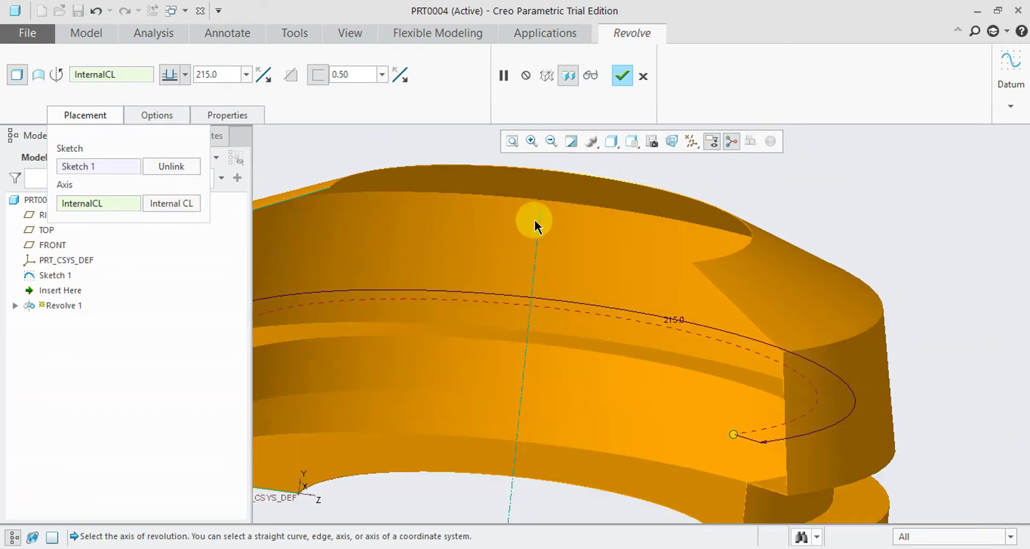
left_click(365, 75)
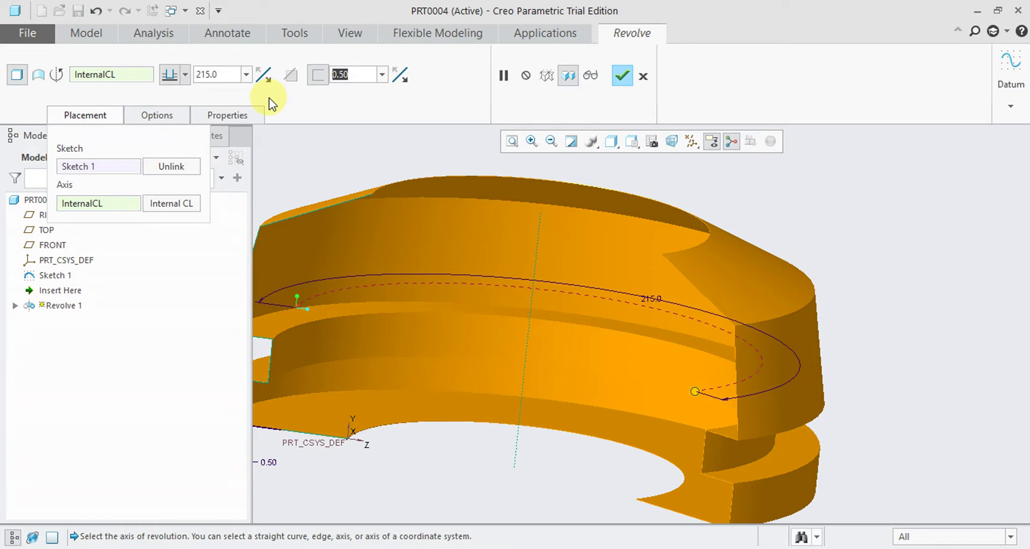
type("10")
key("Return")
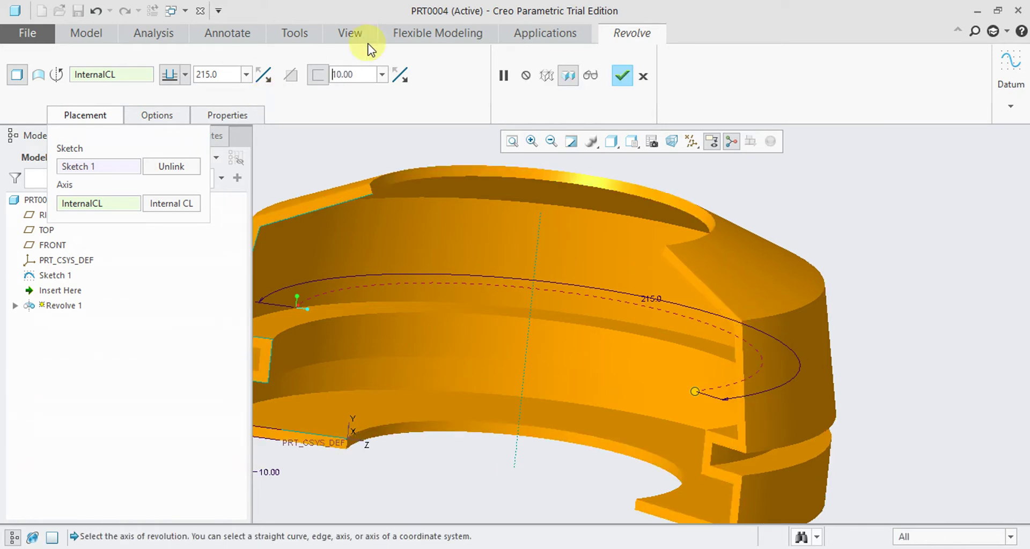
Flip the 10.00 wall back and forth to compare both sides of the profile.
left_click(406, 80)
left_click(406, 80)
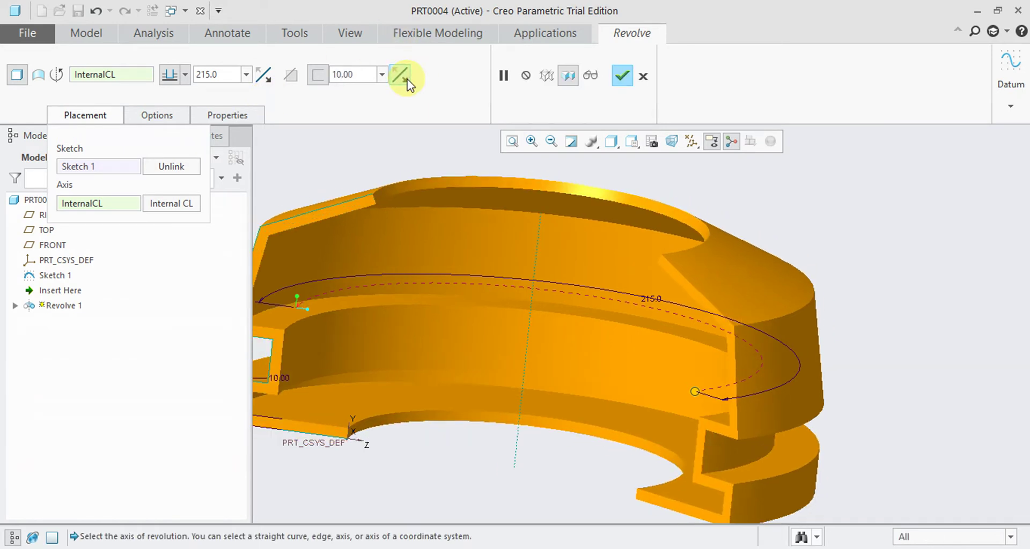
left_click(406, 79)
left_click(406, 80)
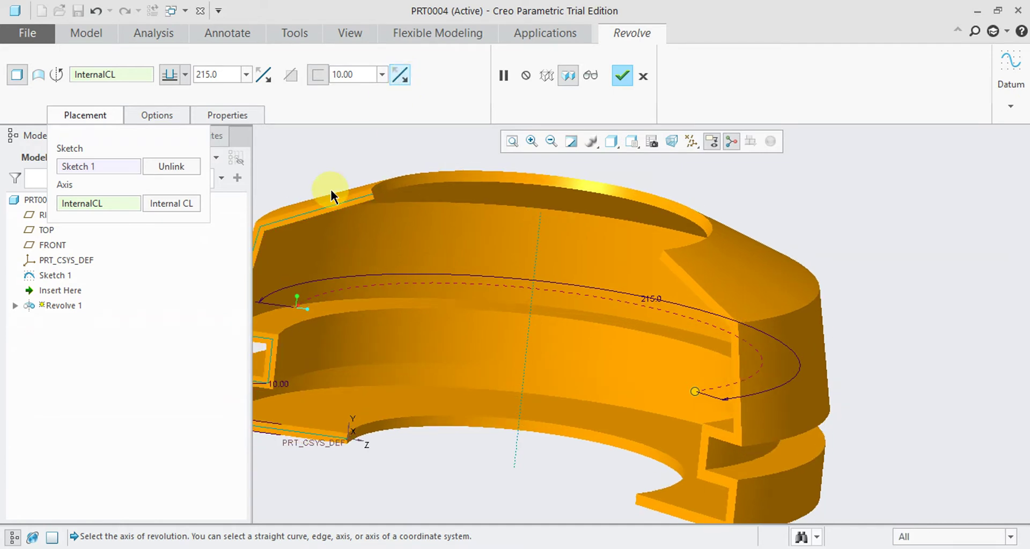
Flip the wall once more, then cancel Revolve 1 and confirm discarding it.
left_click(406, 80)
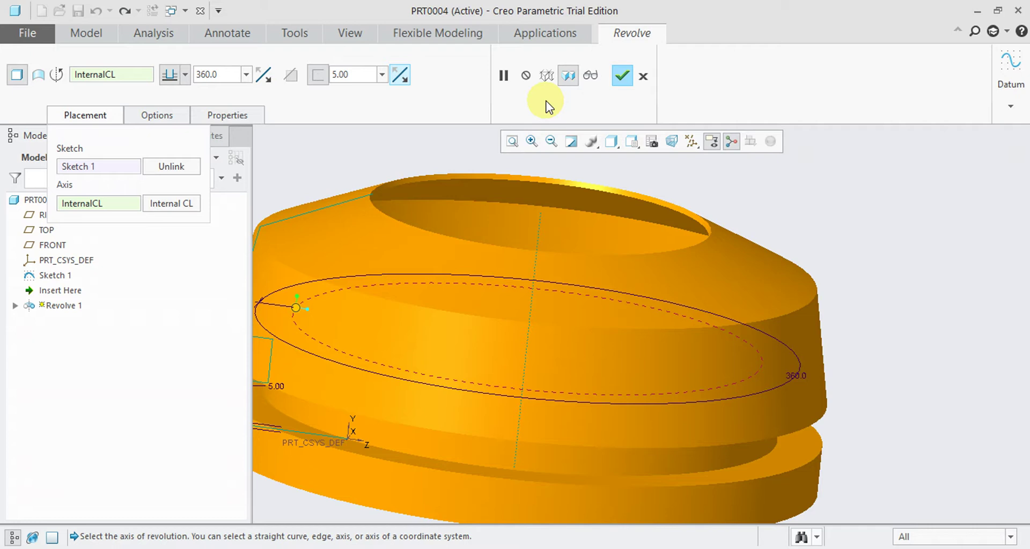
left_click(644, 76)
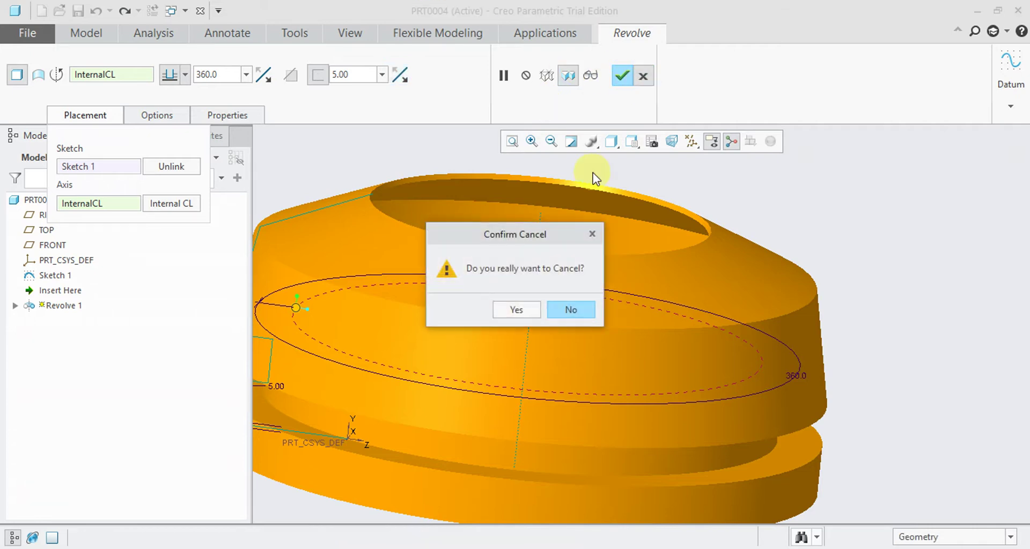
left_click(516, 310)
Redefine Sketch 1 with a line from its top corner to the CSYS origin, closing the profile.
right_click(54, 272)
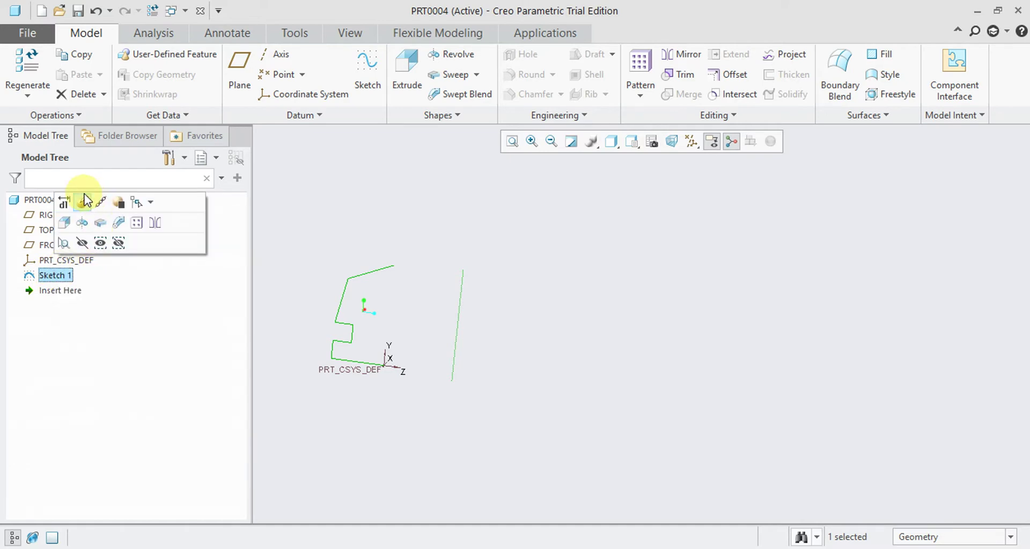
left_click(83, 204)
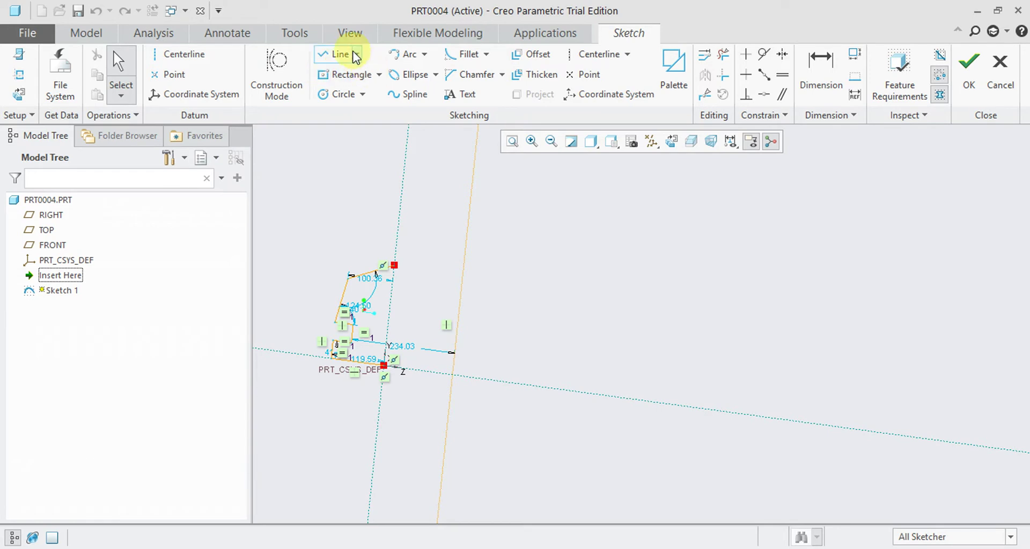
left_click(357, 54)
left_click(397, 272)
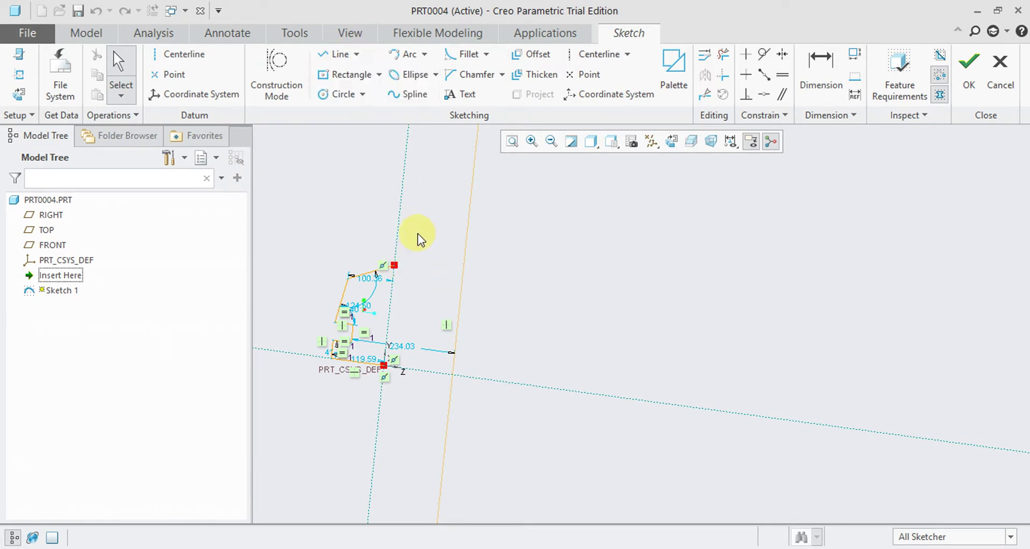
scroll(401, 276, "down", 4)
left_click(330, 56)
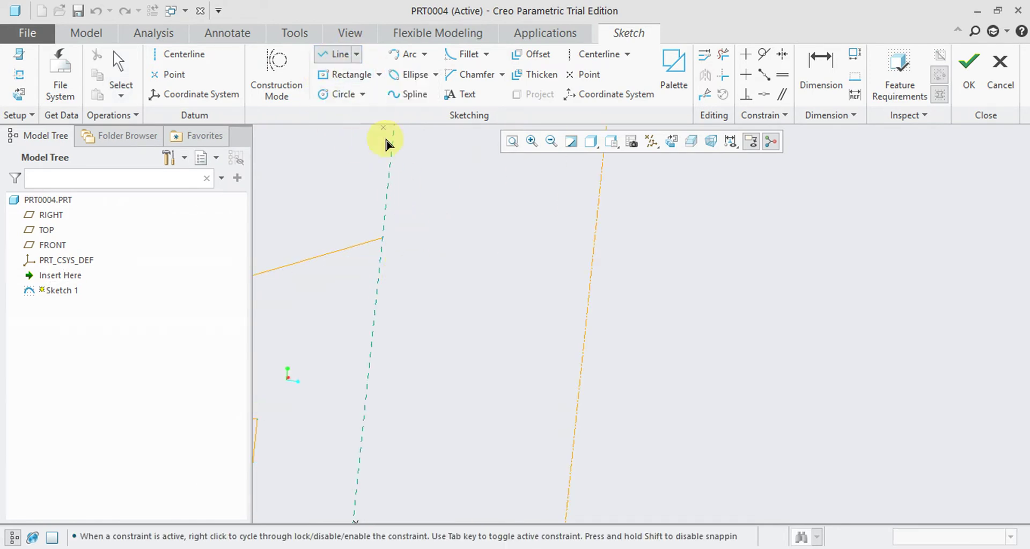
scroll(408, 241, "up", 3)
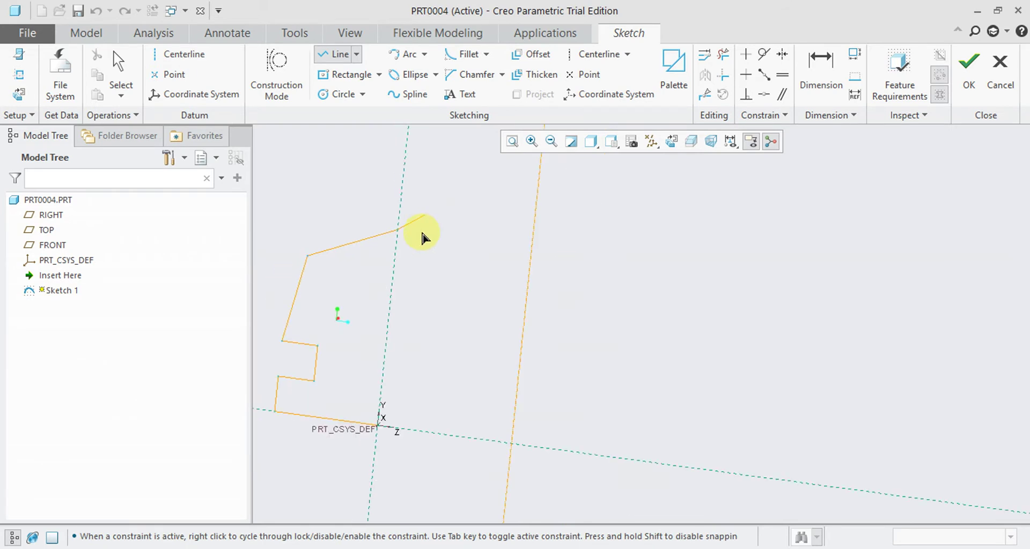
left_click(378, 425)
middle_click(418, 387)
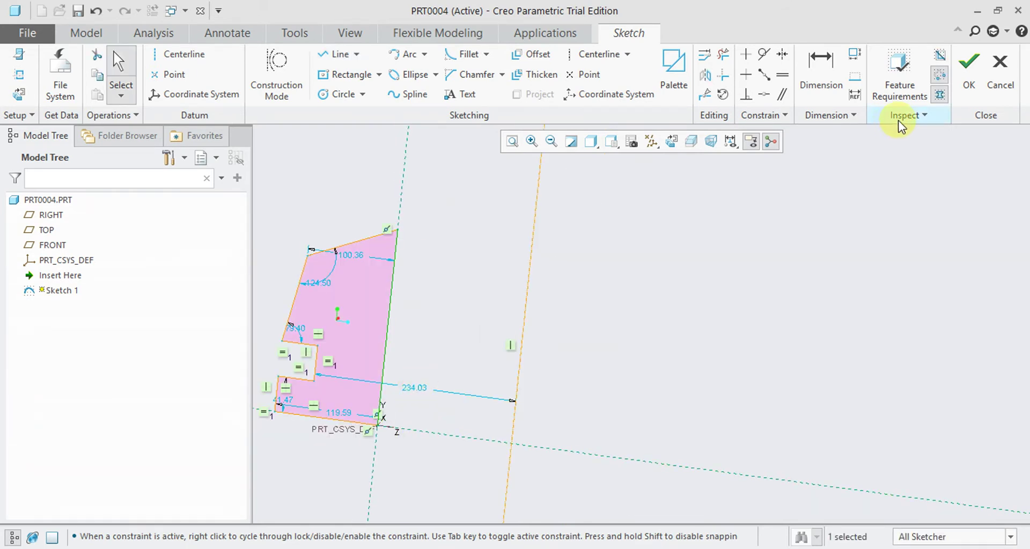
left_click(965, 84)
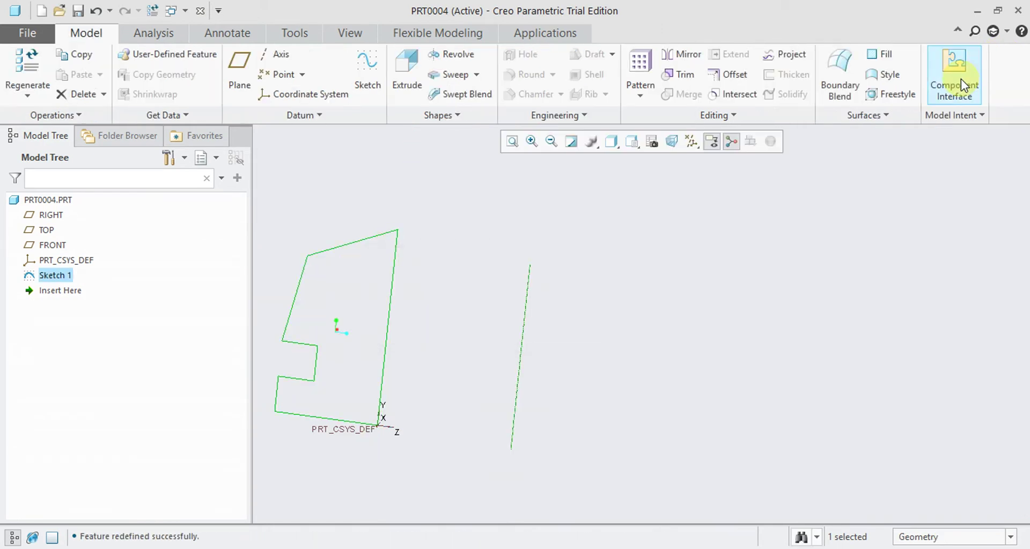
Revolve Sketch 1 a full 360° about its own straight edge into a stepped solid.
left_click(435, 55)
middle_click_drag(328, 225, 273, 222)
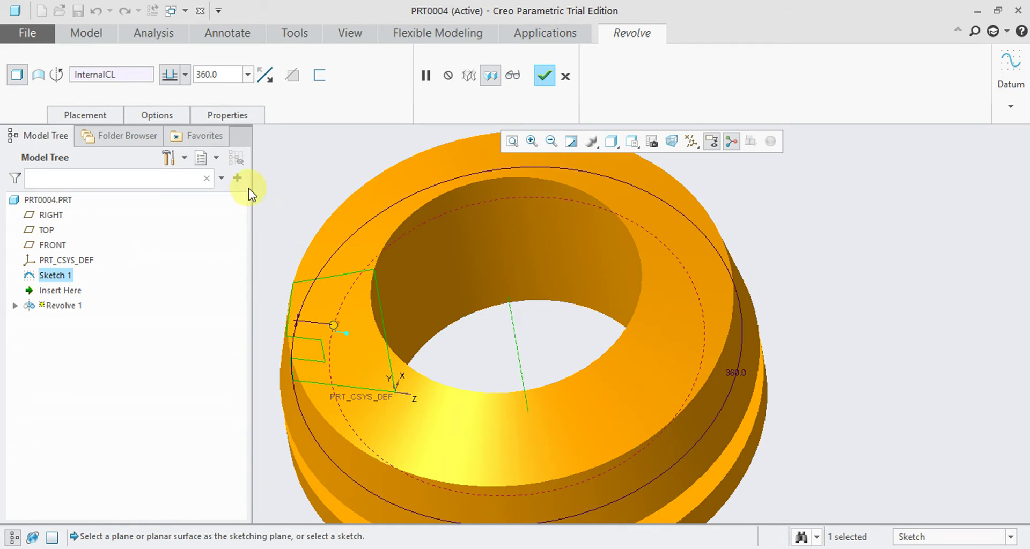
left_click(83, 113)
left_click(90, 204)
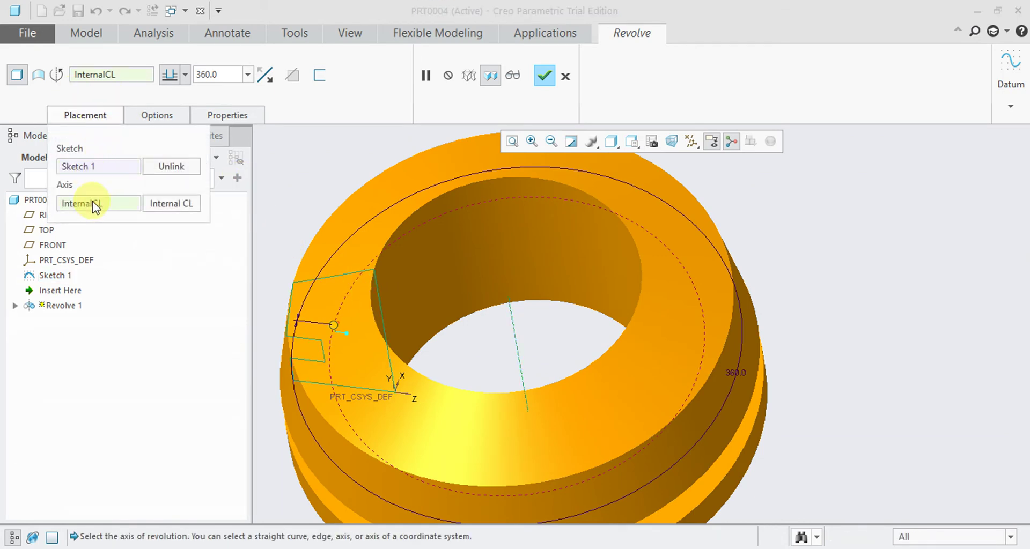
left_click(383, 320)
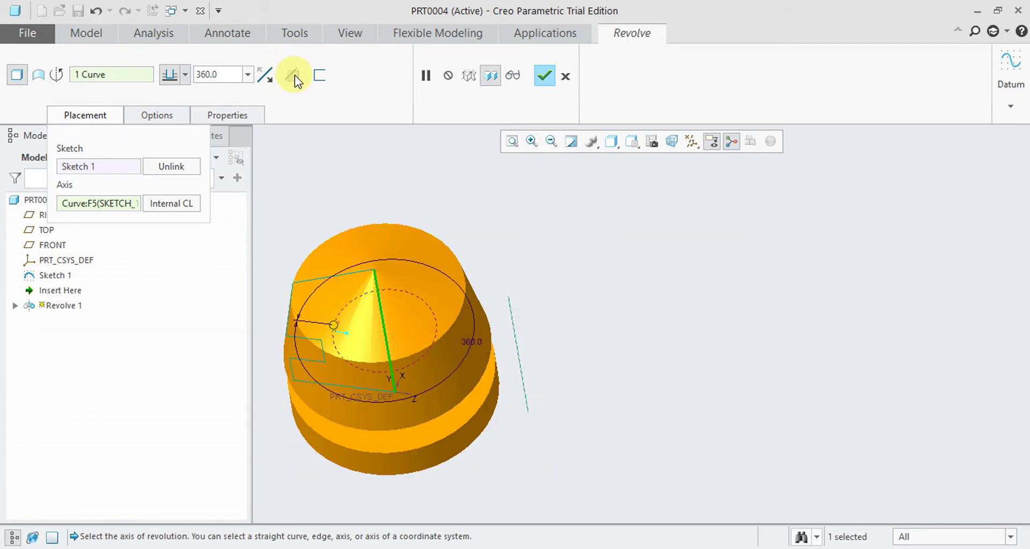
middle_click_drag(507, 338, 511, 316)
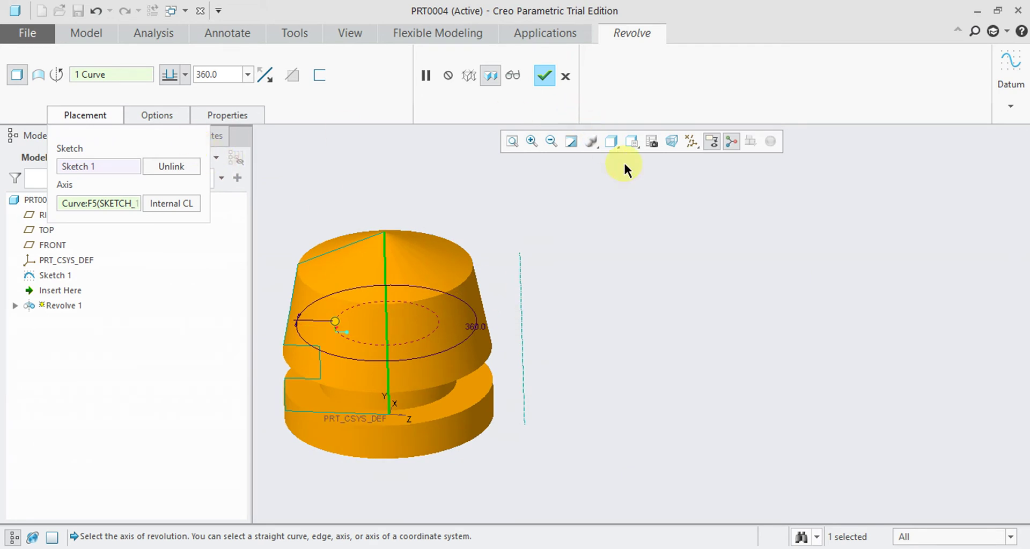
left_click(542, 80)
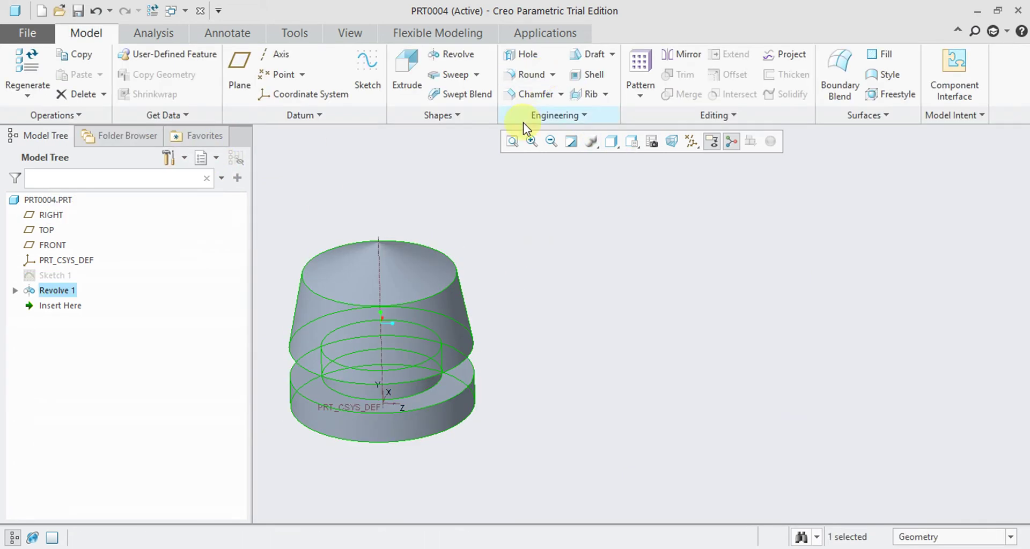
Turn on datum plane display and start a new sketch on the RIGHT plane.
left_click(493, 278)
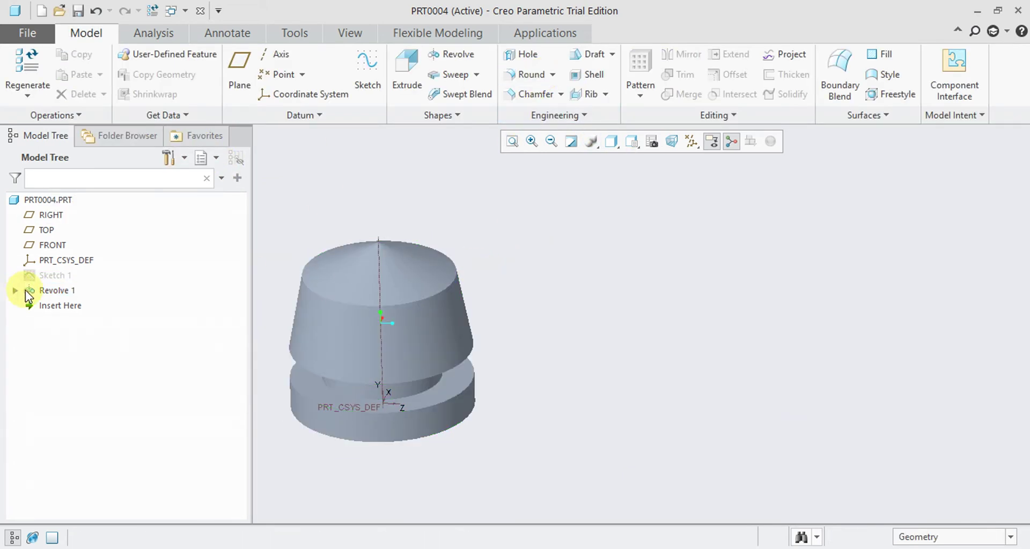
left_click(692, 142)
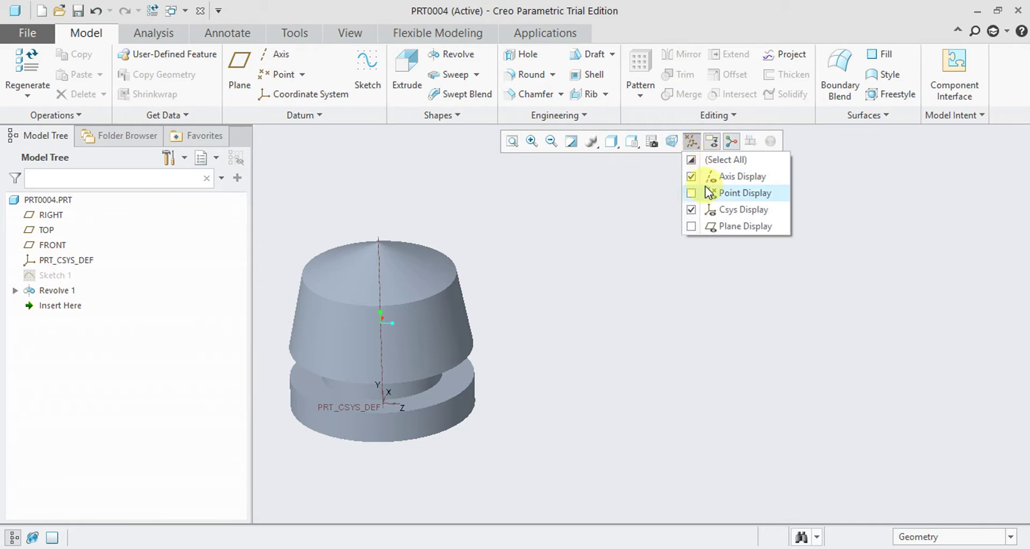
left_click(713, 225)
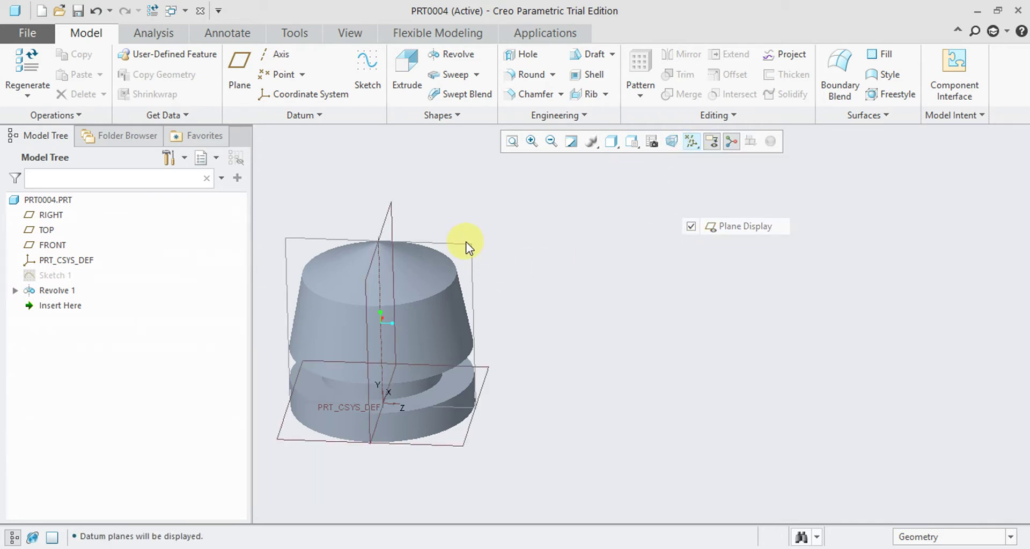
left_click(474, 248)
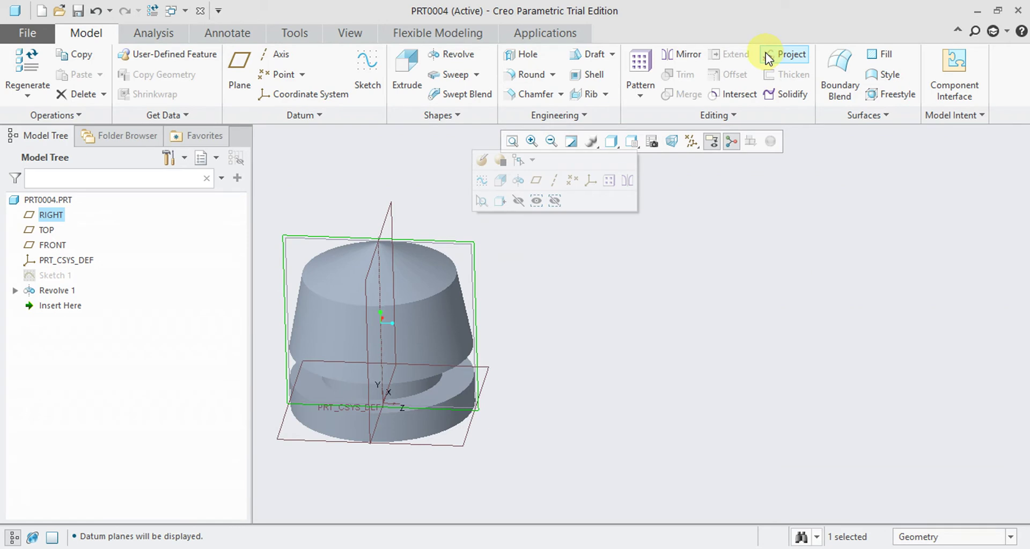
left_click(358, 81)
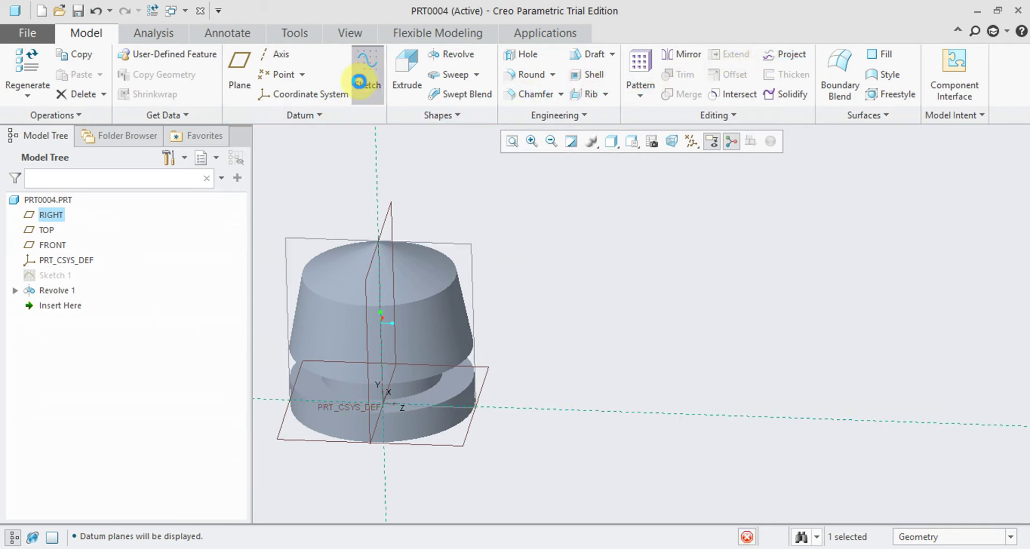
Check Sketch 2's context menu, then view the RIGHT sketch plane straight on.
right_click(49, 321)
left_click(727, 335)
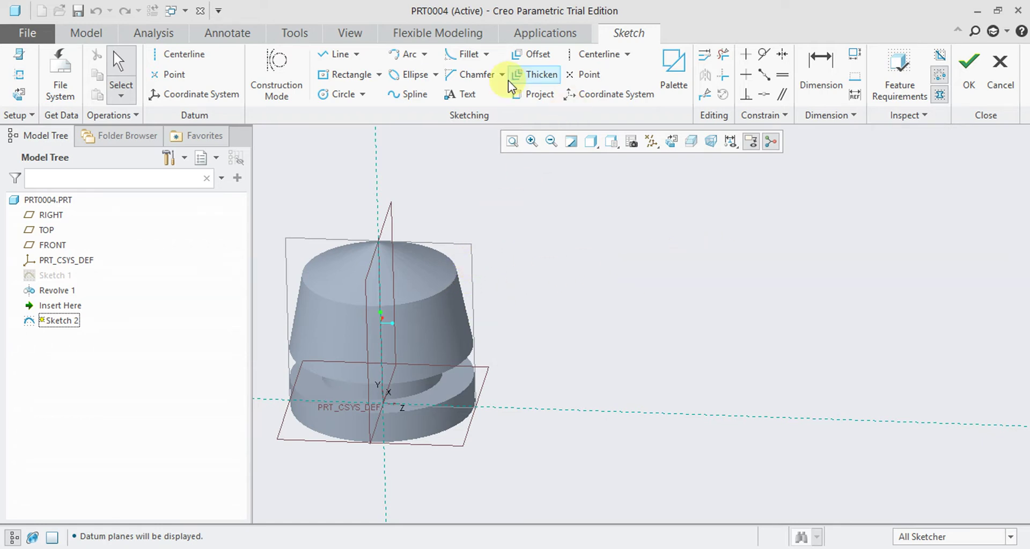
left_click(672, 141)
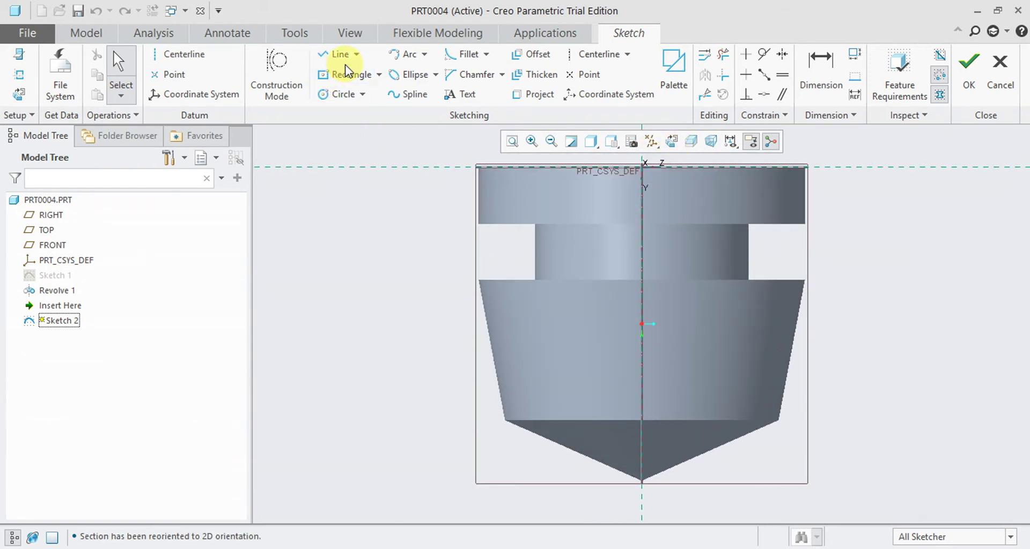
Draw a circle right of the central axis and finish Sketch 2.
left_click(329, 96)
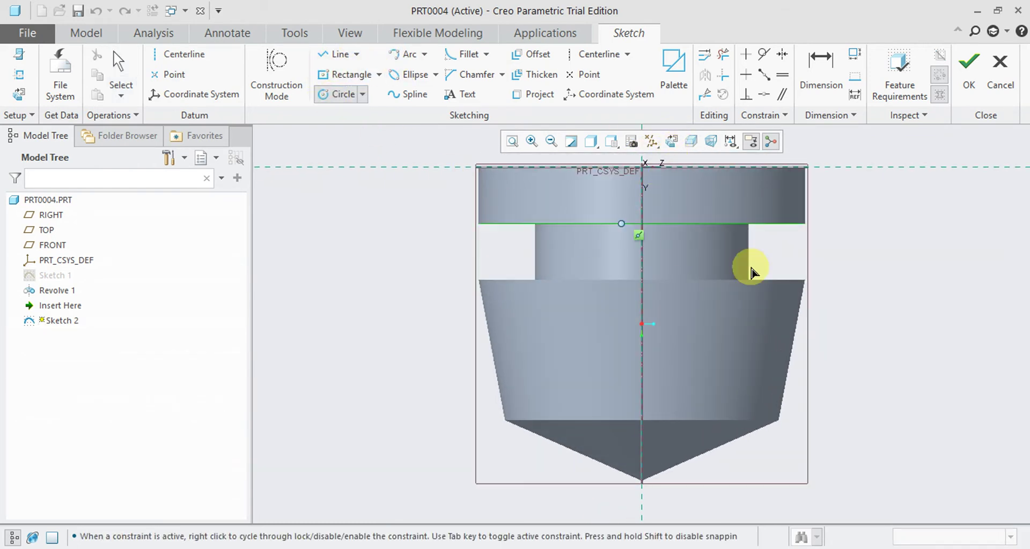
left_click(766, 345)
left_click(801, 366)
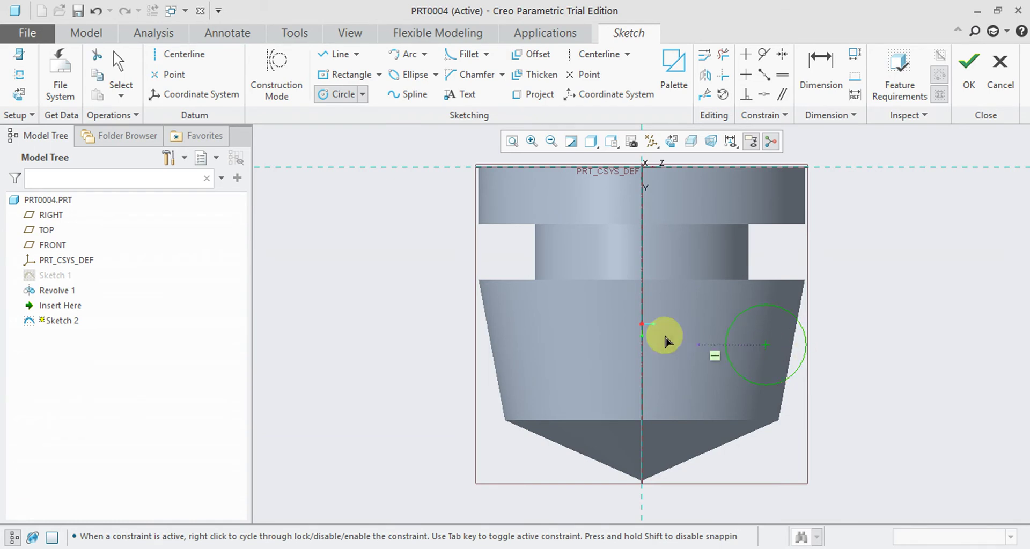
left_click(966, 80)
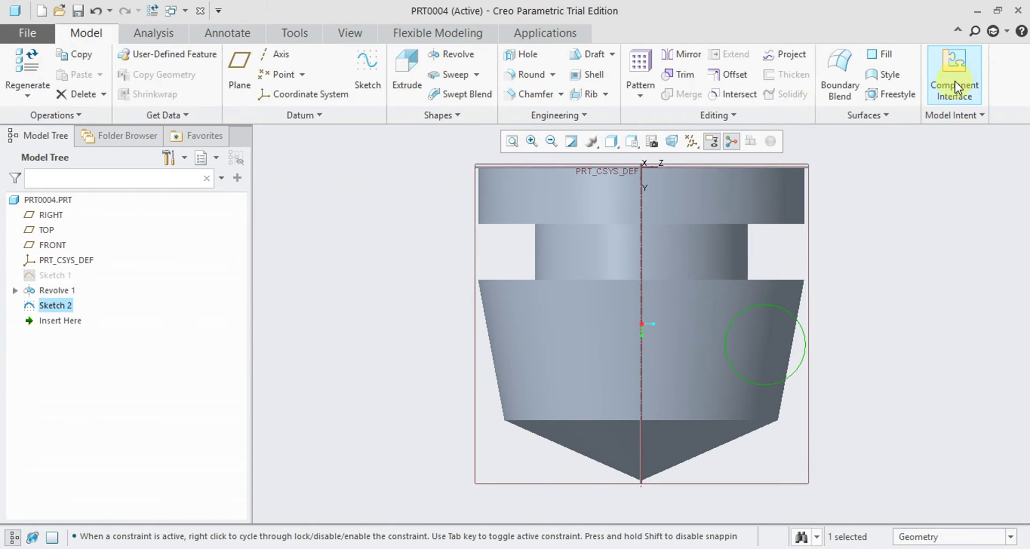
Orbit to a 3-D view and start a revolve from Sketch 2.
scroll(864, 209, "down", 3)
mouse_move(864, 210)
middle_mouse_down()
mouse_move(816, 237)
mouse_move(832, 212)
mouse_move(842, 218)
mouse_move(841, 199)
middle_mouse_up()
scroll(851, 194, "up", 3)
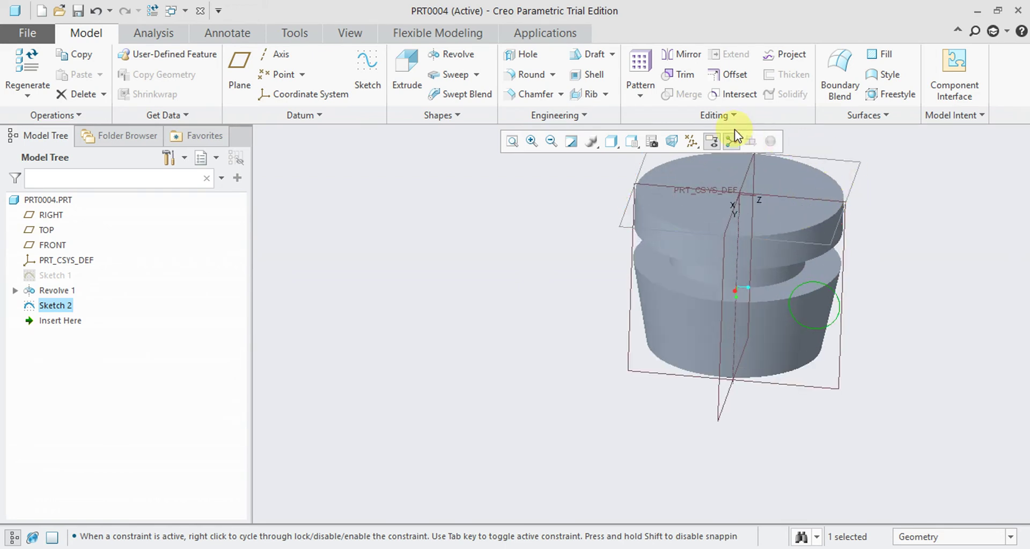
left_click(452, 53)
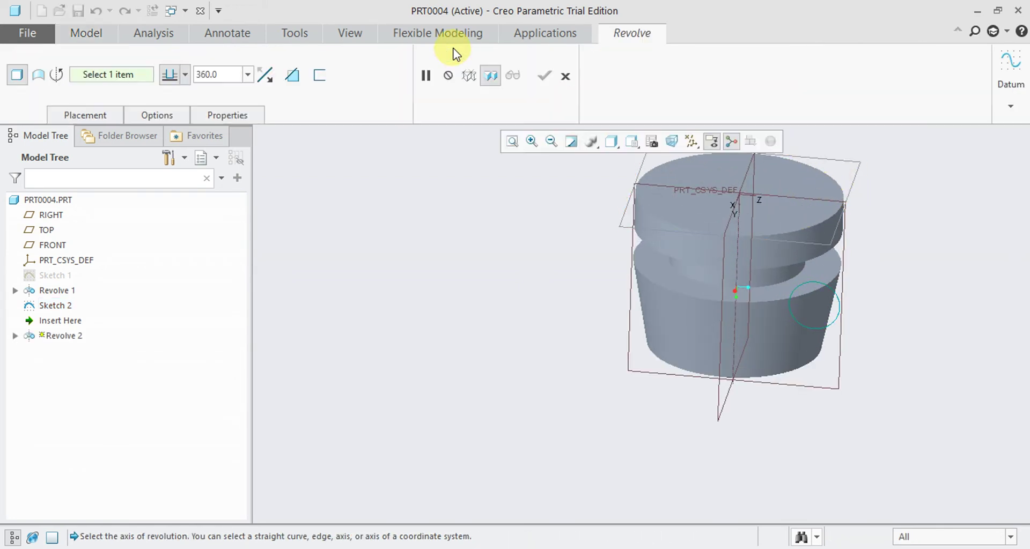
Make Revolve 2 remove material about the part's vertical central axis.
left_click(290, 78)
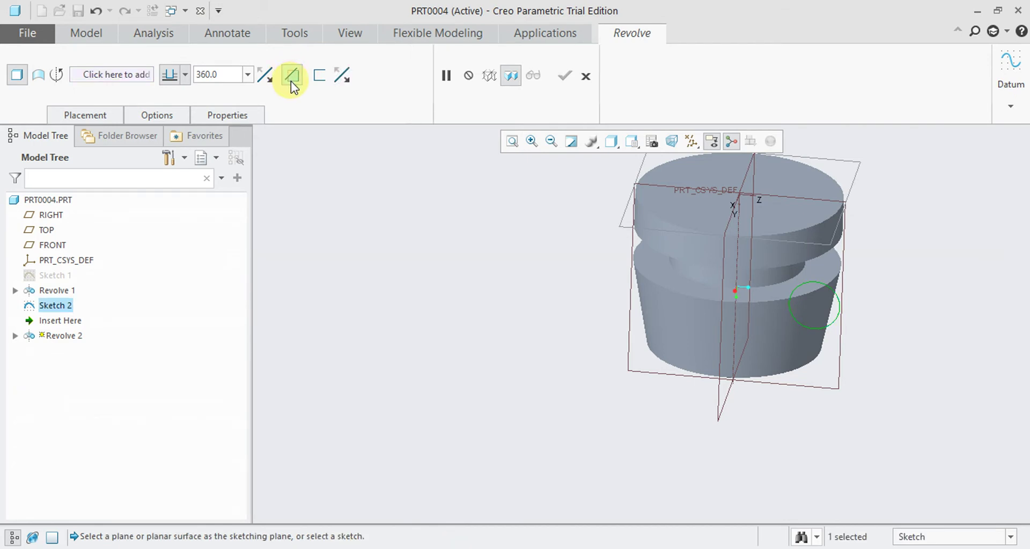
left_click(135, 75)
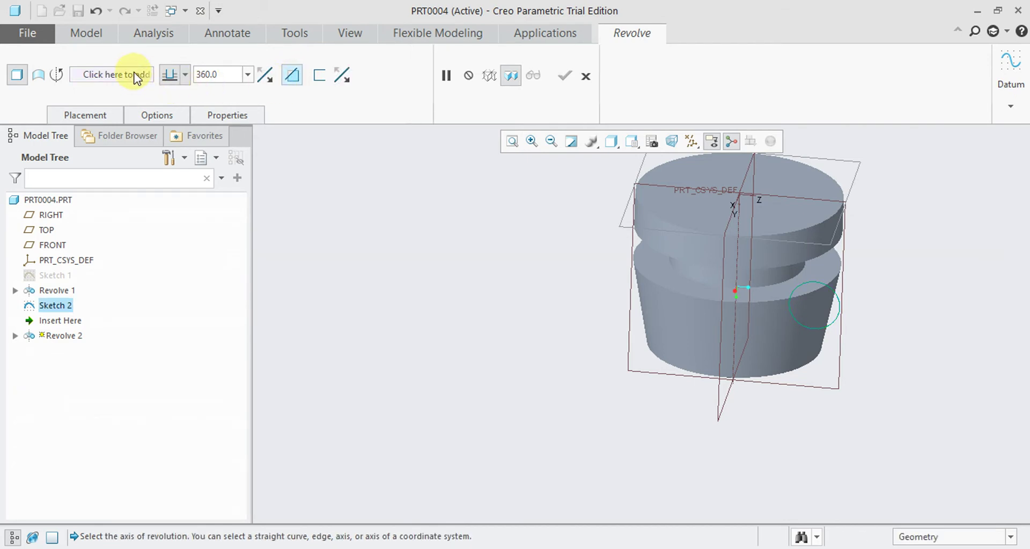
left_click(736, 218)
middle_click_drag(459, 294, 448, 257)
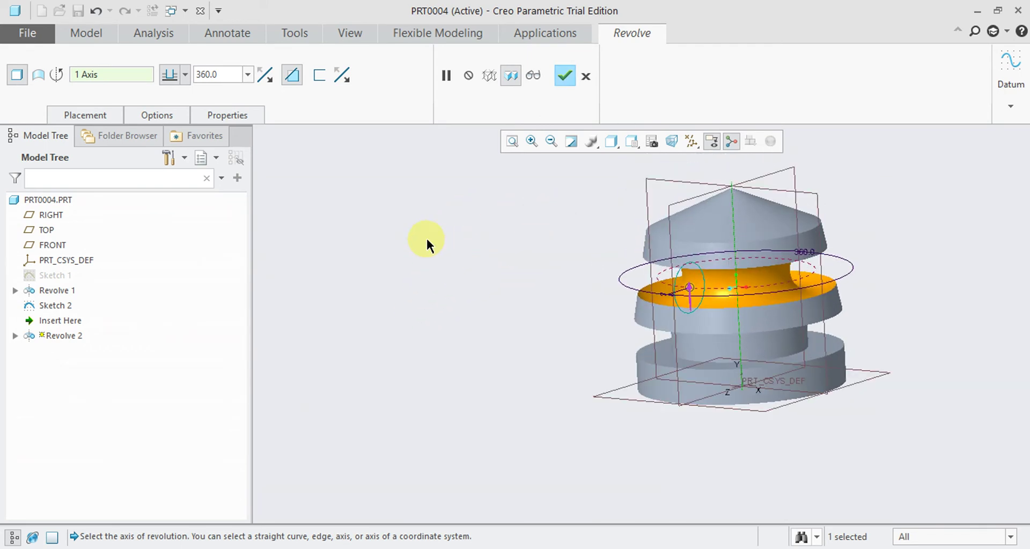
Make the cut thin-walled and sweep it through 160.0°.
left_click(319, 75)
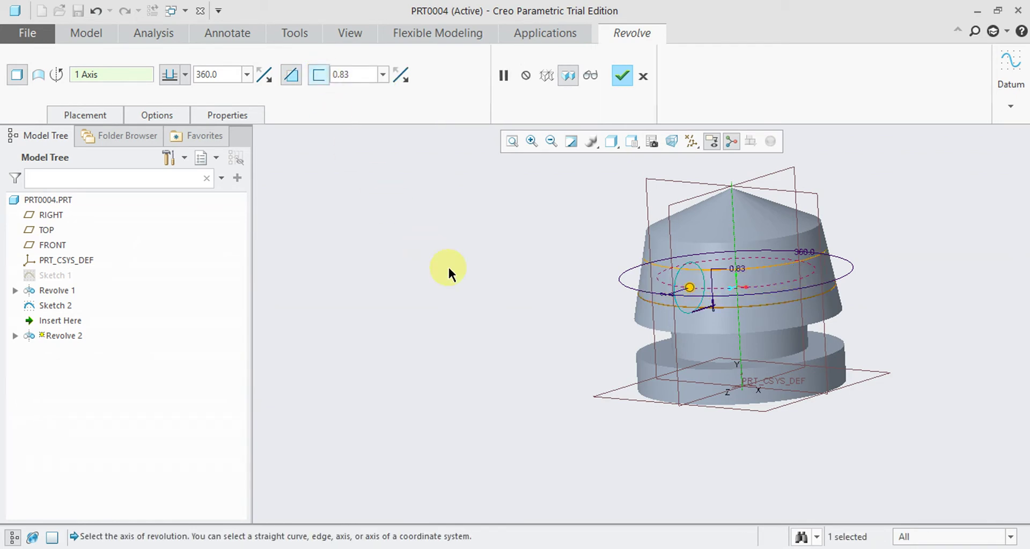
scroll(858, 230, "up", 4)
scroll(751, 295, "down", 2)
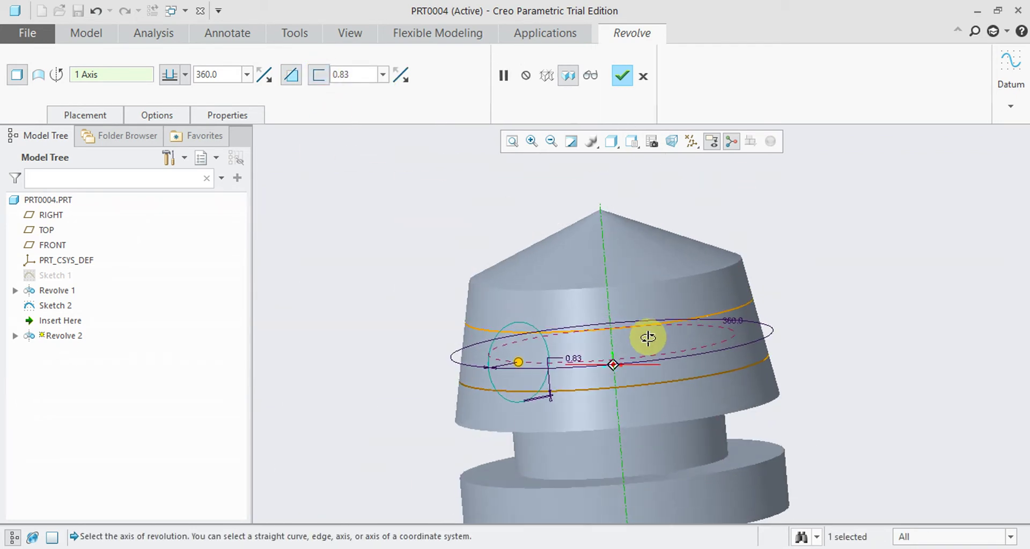
left_click_drag(522, 367, 720, 334)
middle_click_drag(796, 310, 751, 343)
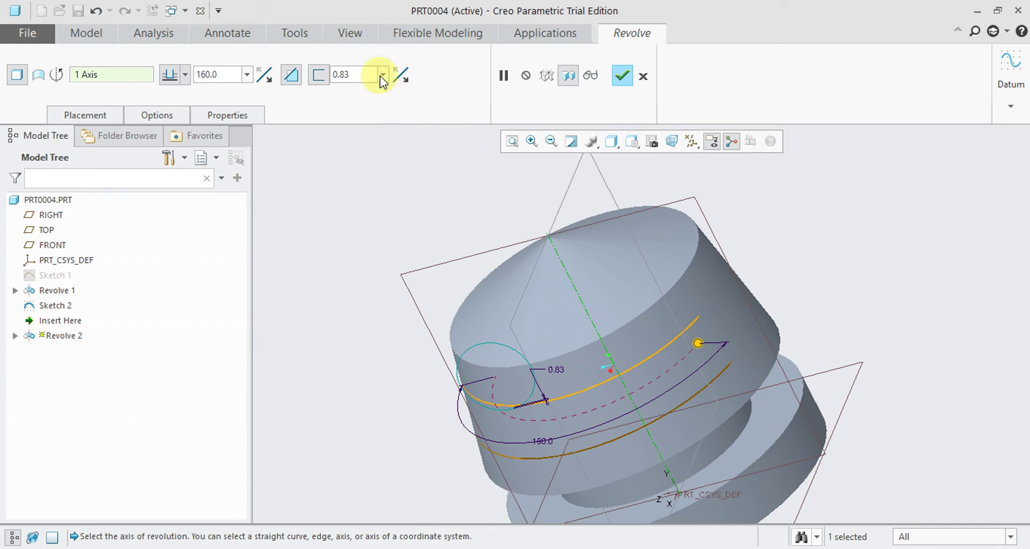
Give Revolve 2 a 5.00 thickness and complete it as a thin 160° band cut.
type("5")
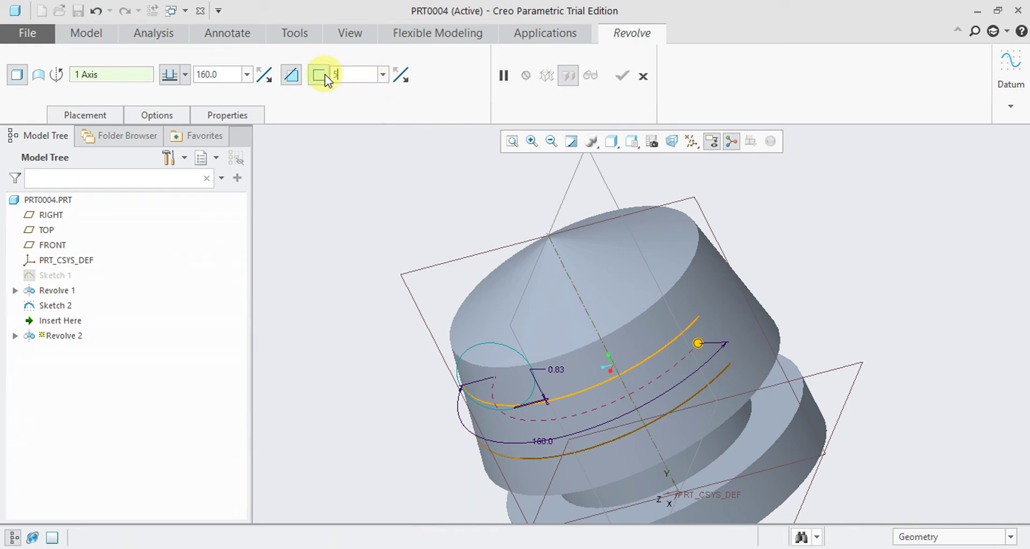
key("Return")
middle_click_drag(567, 253, 590, 268)
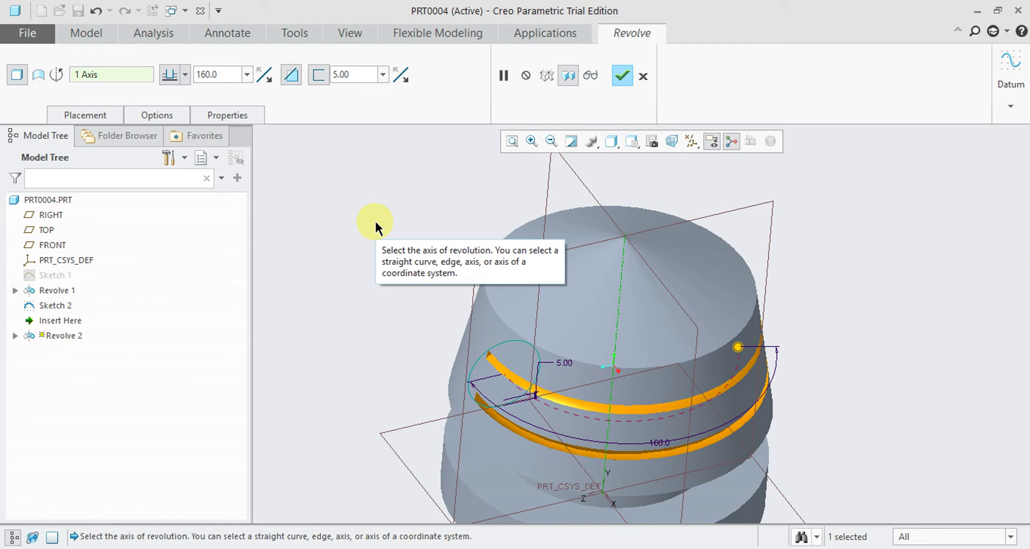
left_click(622, 75)
middle_click_drag(590, 333, 501, 318)
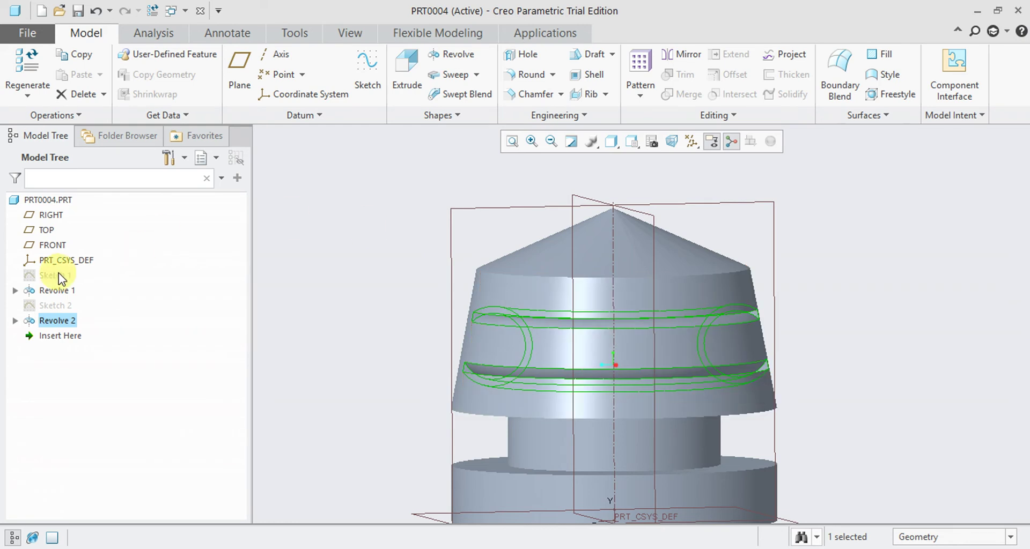
left_click(54, 308)
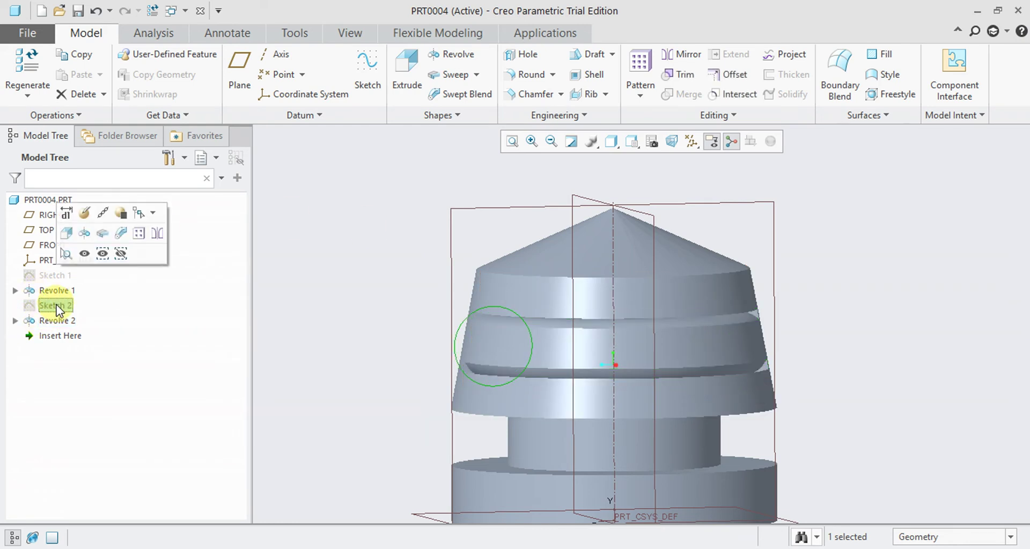
Edit Sketch 2 to change the circle's diameter to 75, widening the Revolve 2 groove.
right_click(56, 307)
left_click(84, 236)
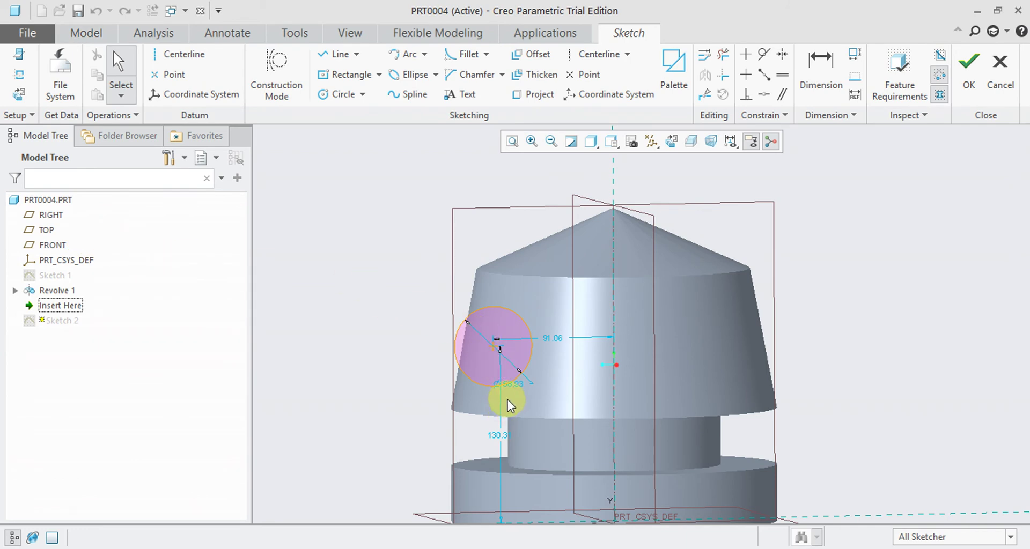
left_click(520, 385)
double_click(515, 384)
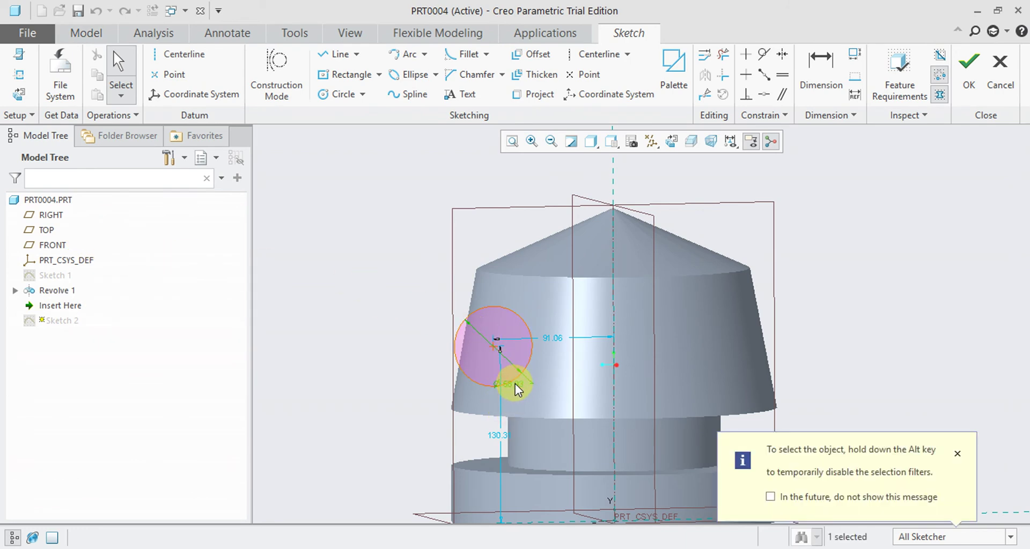
type("75")
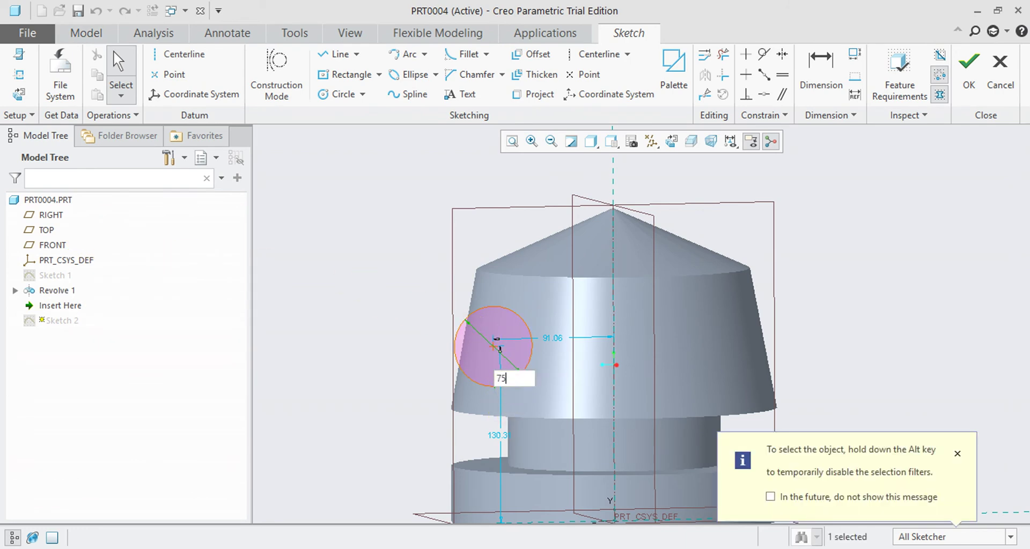
key("Return")
left_click(969, 69)
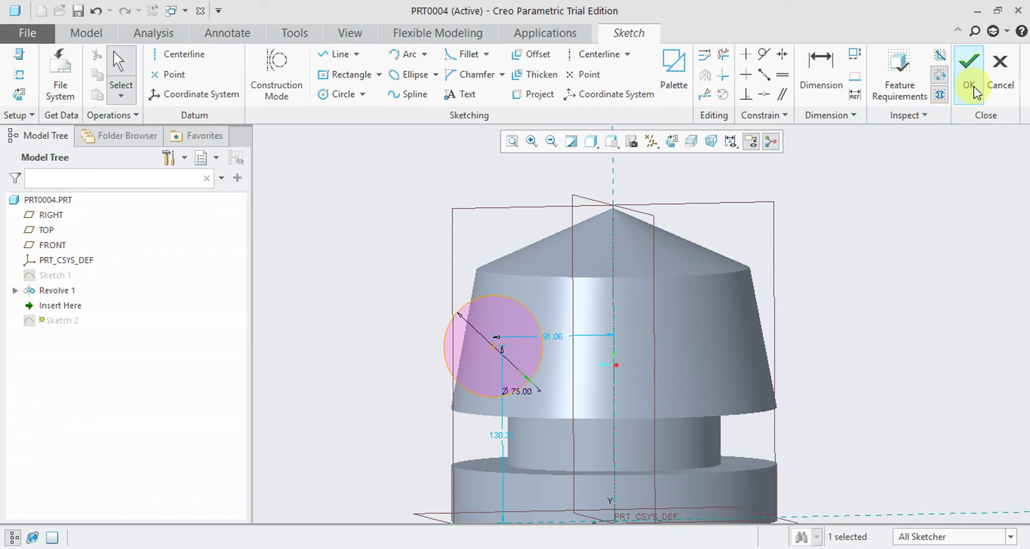
middle_click_drag(733, 300, 623, 306)
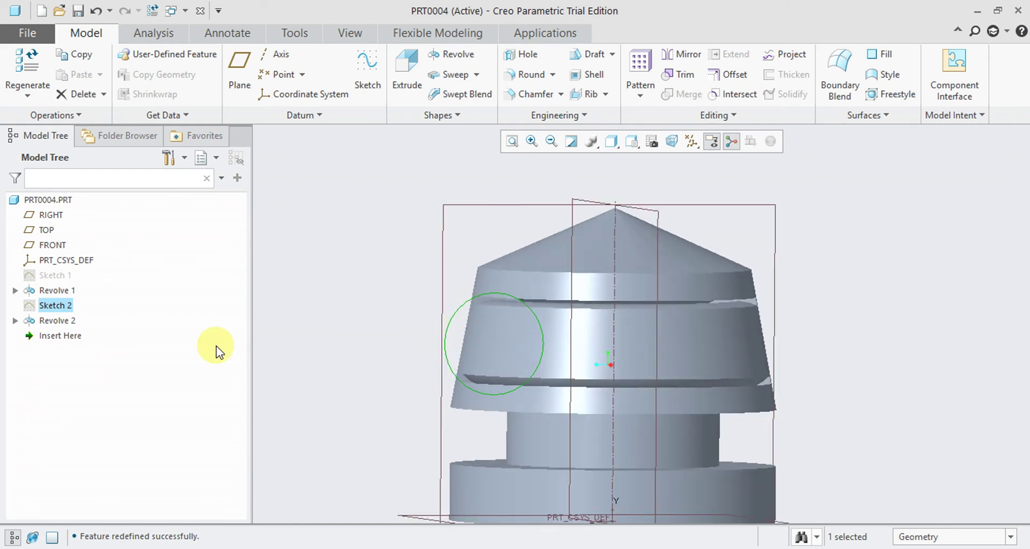
right_click(55, 322)
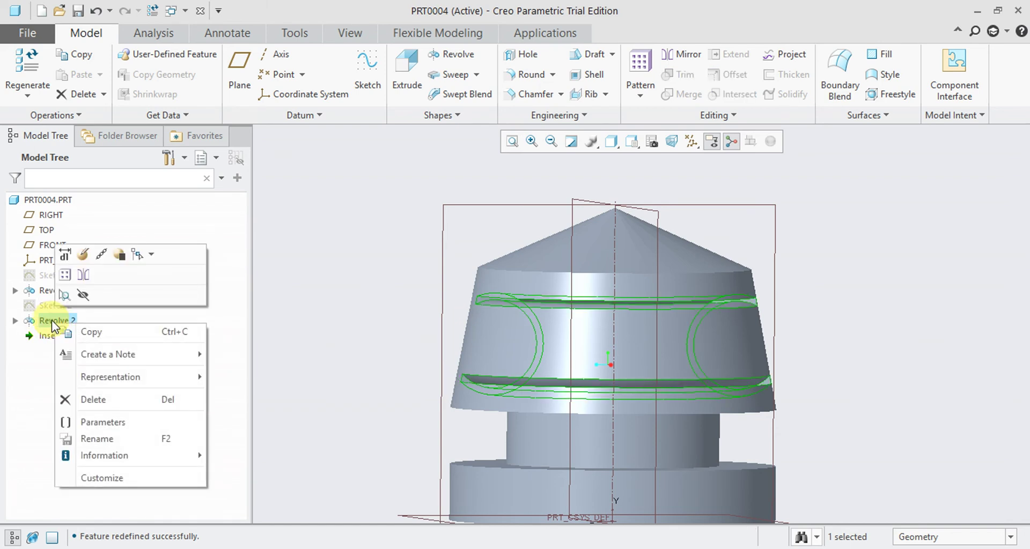
Reopen Revolve 2, flip the thickness side, then turn off Thicken Sketch for a solid cut.
left_click(83, 255)
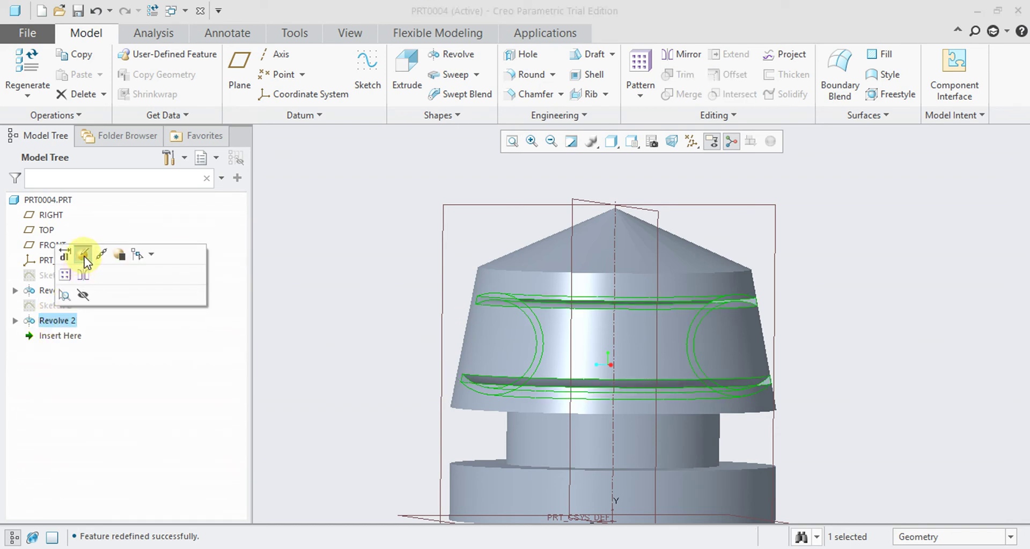
middle_click_drag(329, 253, 402, 209)
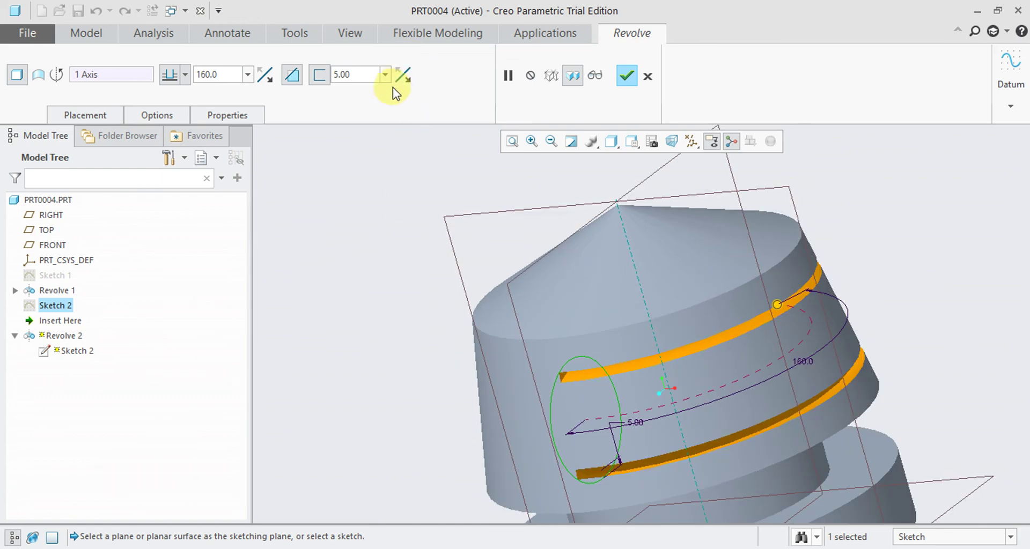
left_click(402, 78)
mouse_move(400, 223)
middle_mouse_down()
mouse_move(361, 227)
mouse_move(411, 214)
mouse_move(403, 212)
middle_mouse_up()
left_click(321, 74)
left_click(321, 74)
middle_click_drag(333, 237, 317, 292)
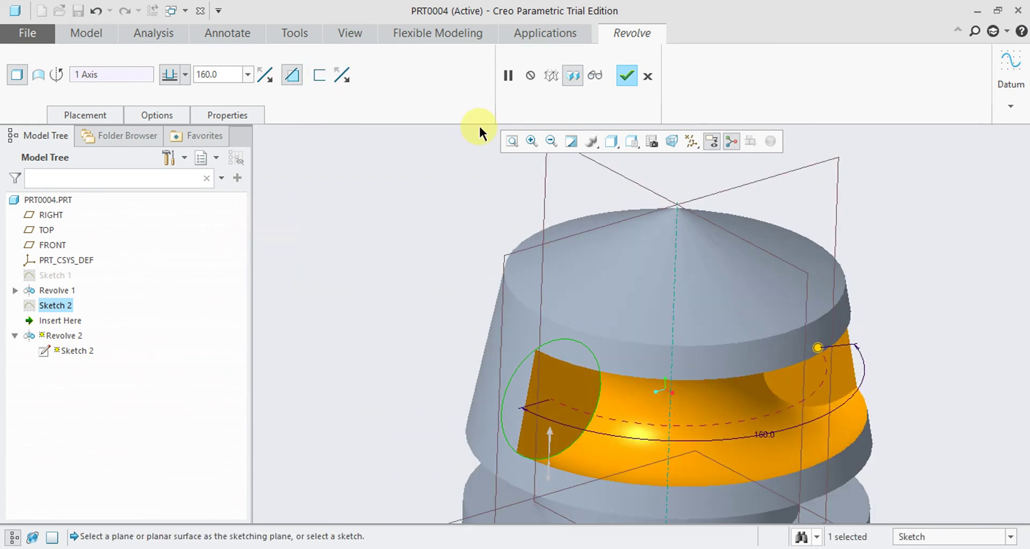
left_click(507, 81)
left_click(517, 78)
left_click(532, 72)
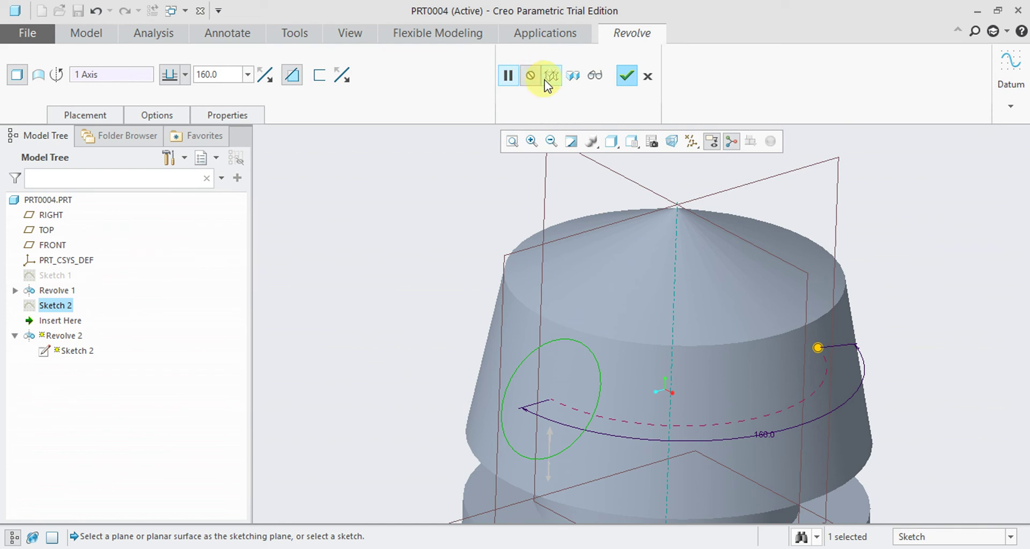
left_click(508, 76)
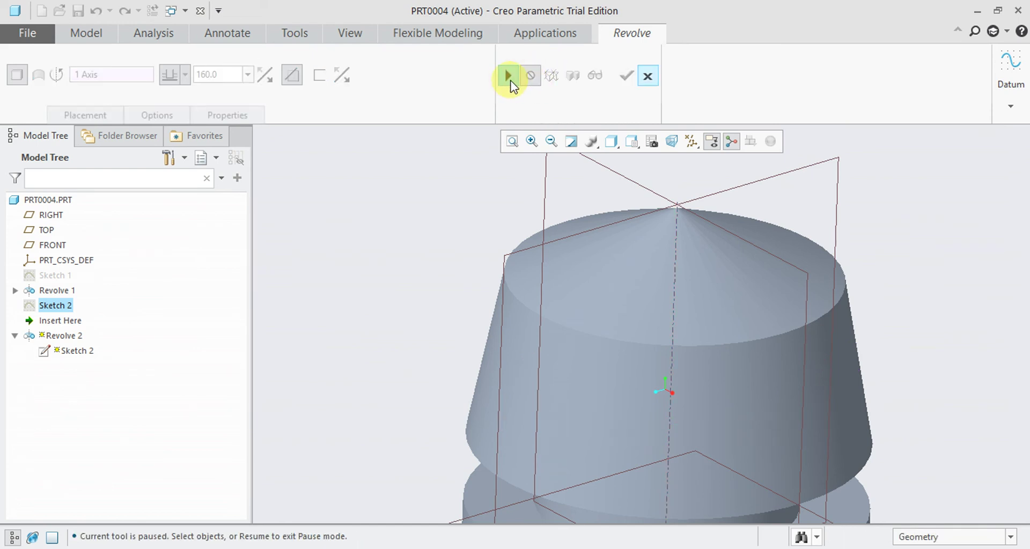
left_click(514, 75)
left_click(547, 78)
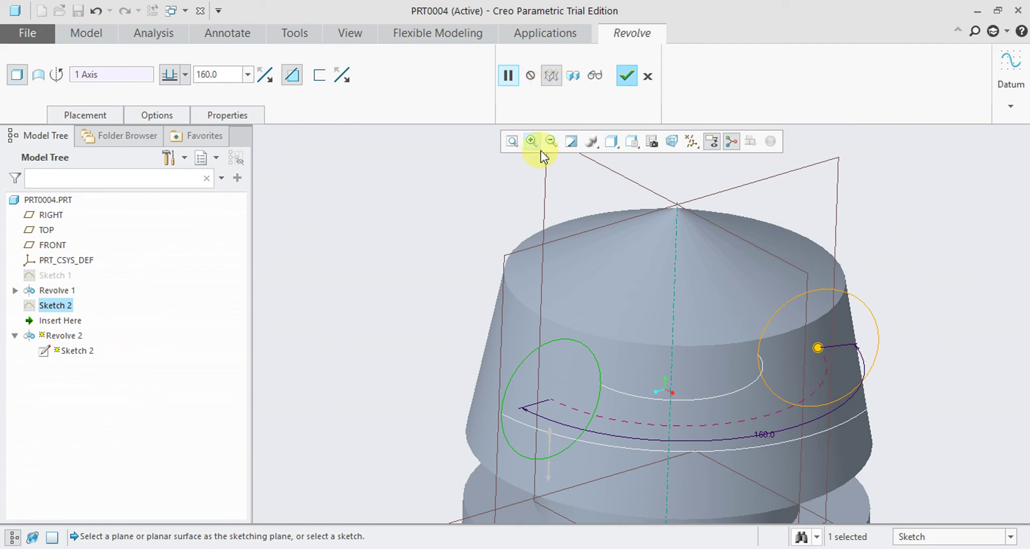
left_click(575, 78)
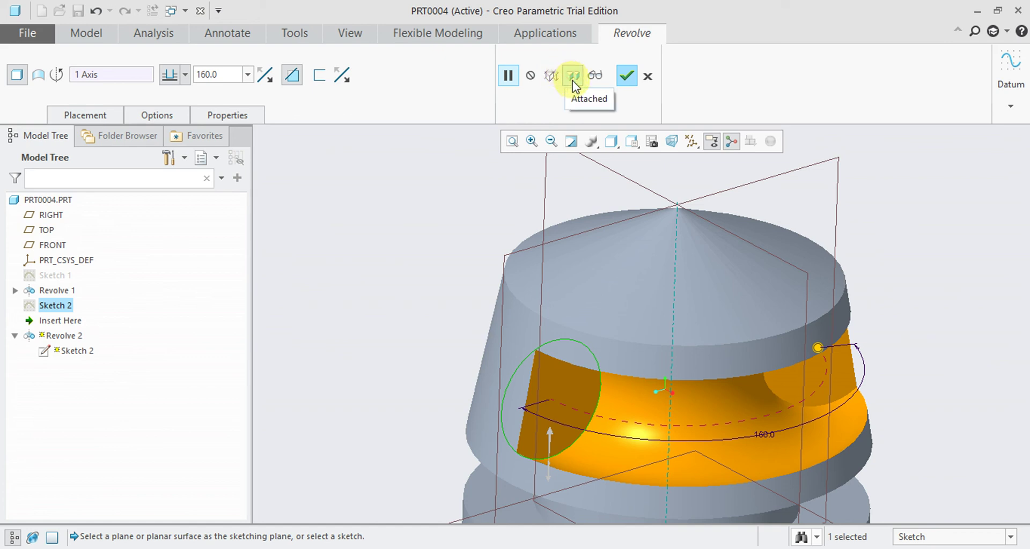
left_click(593, 79)
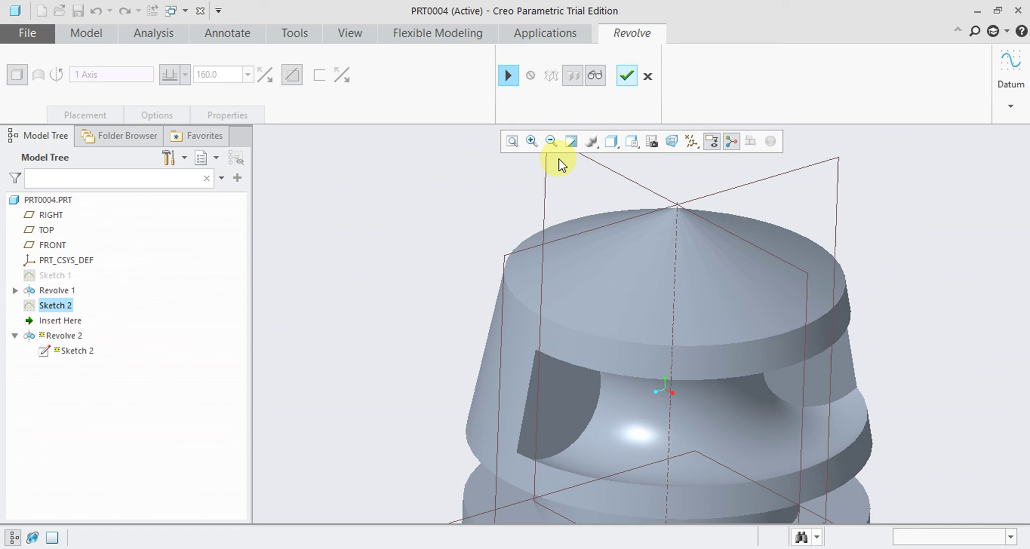
left_click(508, 75)
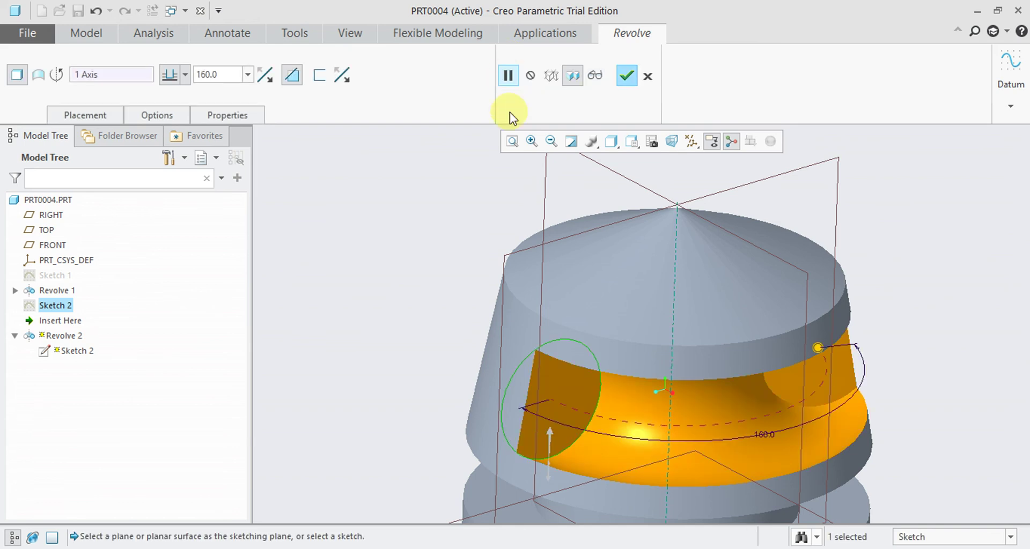
middle_click_drag(494, 278, 517, 230)
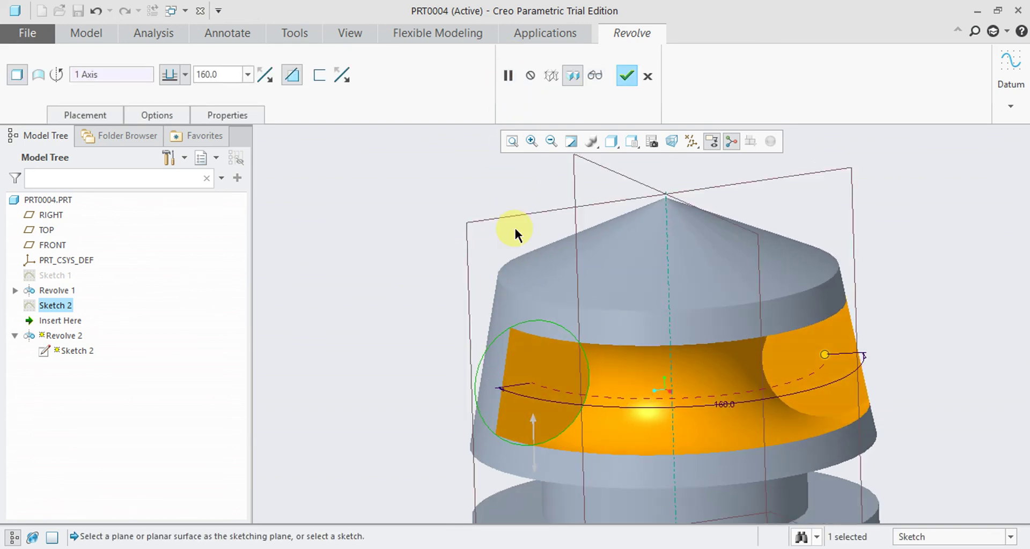
left_click(597, 76)
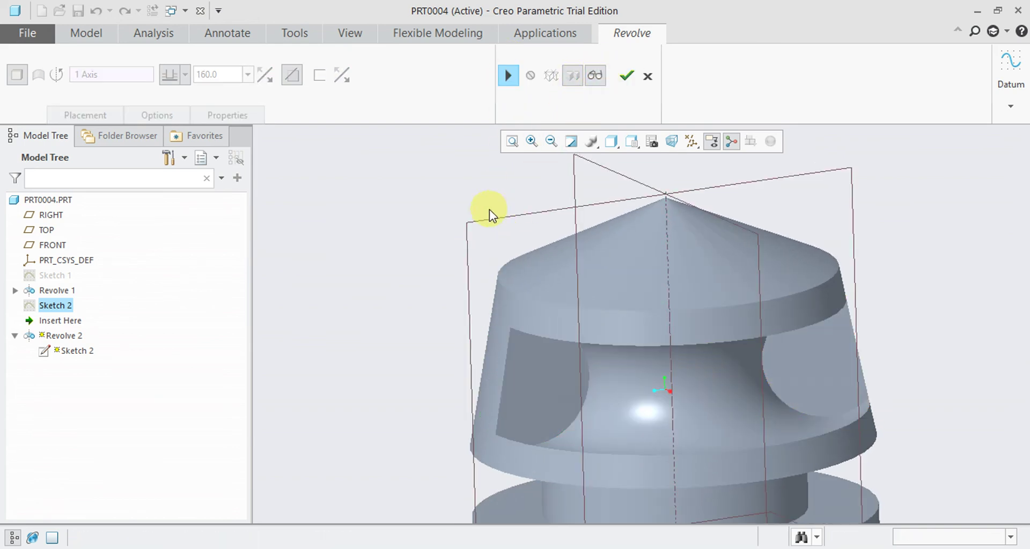
left_click(510, 77)
mouse_move(593, 297)
middle_mouse_down()
mouse_move(609, 310)
mouse_move(604, 298)
middle_mouse_up()
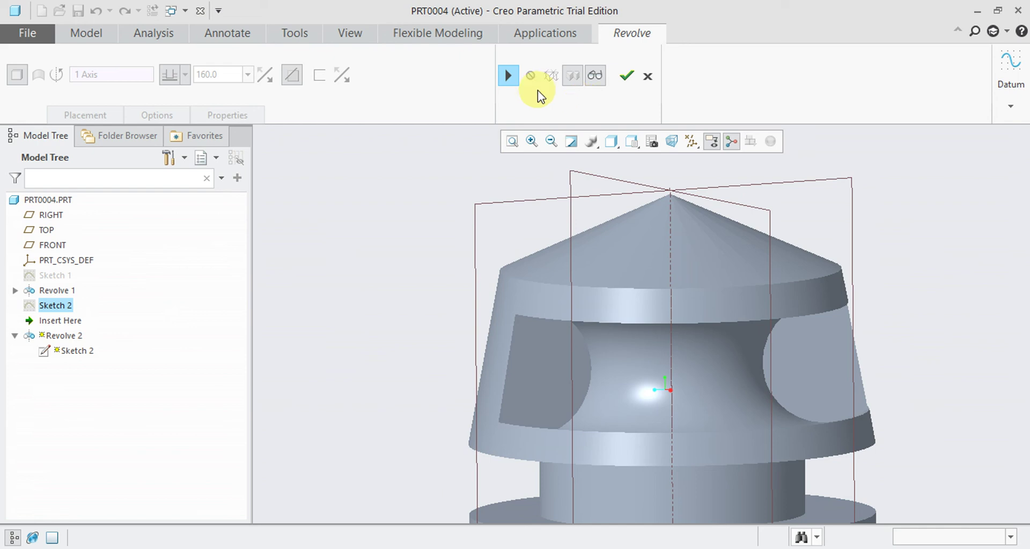
left_click(509, 76)
left_click(627, 76)
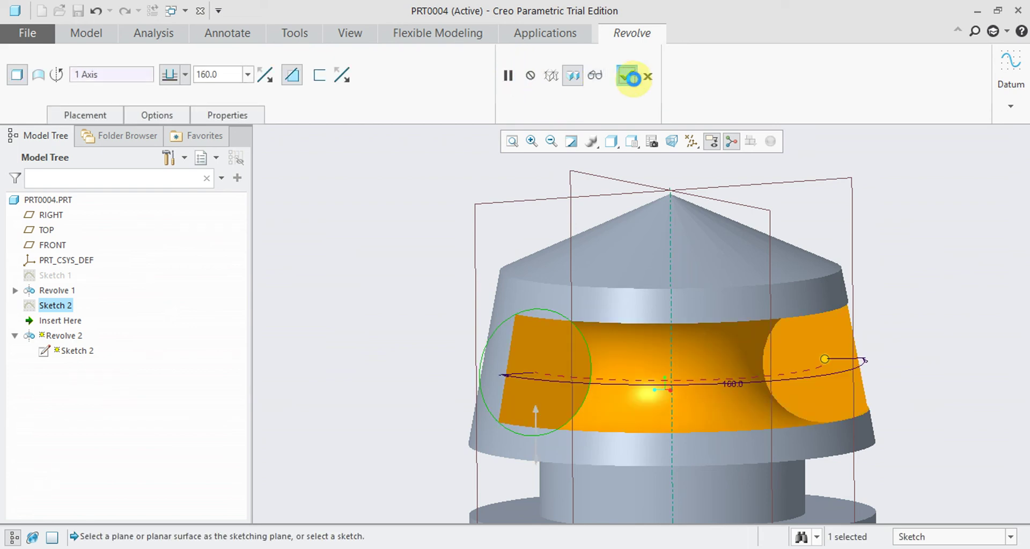
Inspect the solid 160° channel in the tapered body, then show the hidden system tray icons.
middle_click_drag(627, 170, 593, 196)
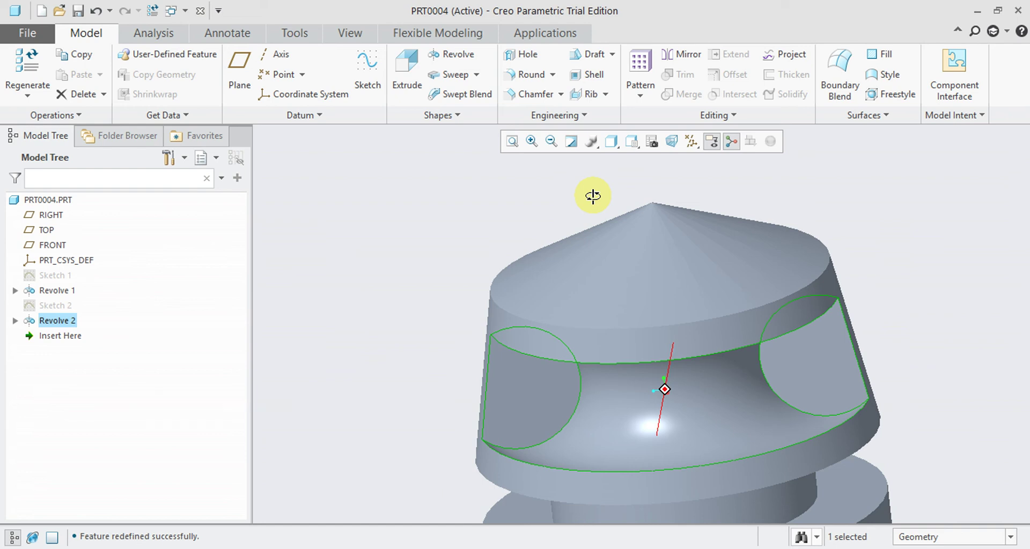
middle_click_drag(593, 196, 592, 196)
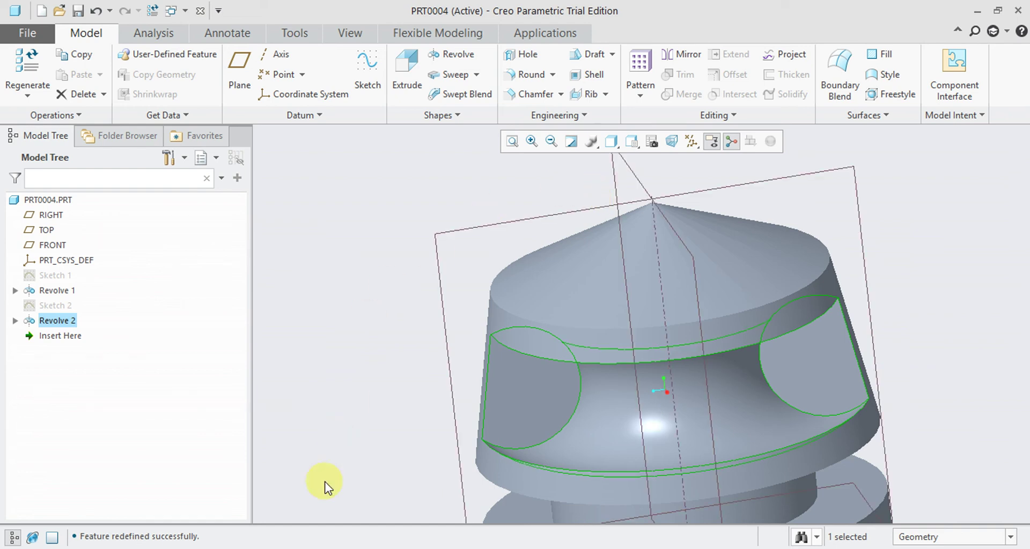
left_click(891, 546)
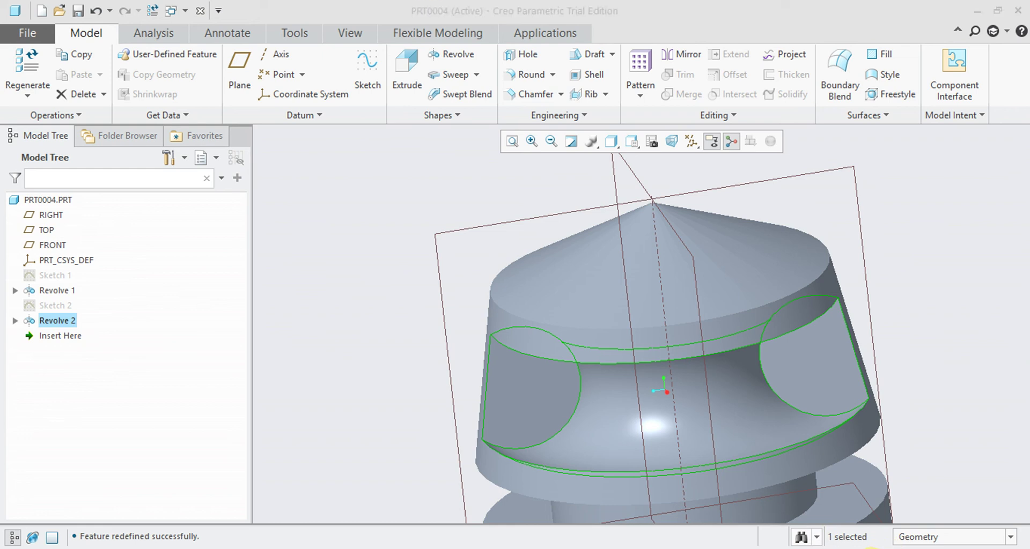